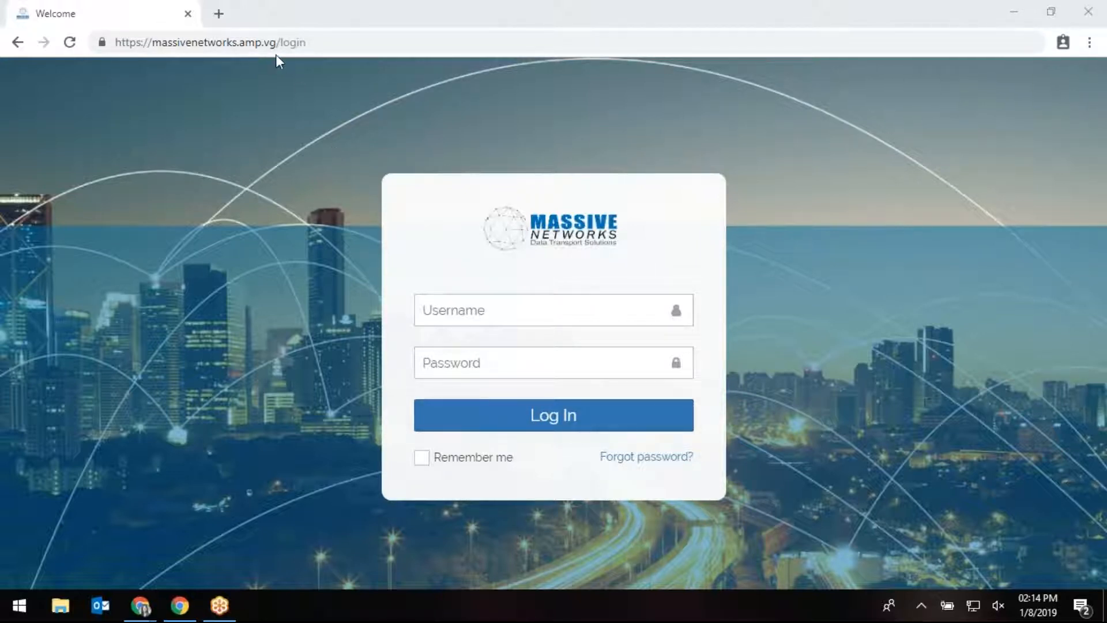
Log in to the portal after briefly viewing the Forgot password recovery form.
{"action": "left_click_drag", "start_coordinate": [280, 46], "coordinate": [115, 46]}
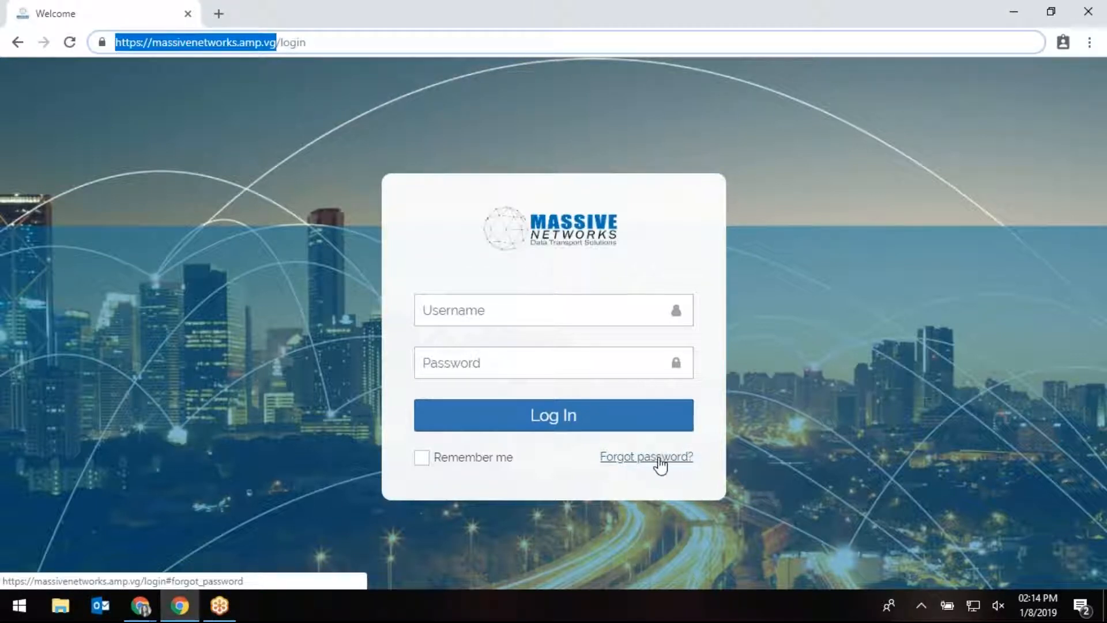
{"action": "left_click", "coordinate": [629, 461]}
{"action": "left_click", "coordinate": [629, 462]}
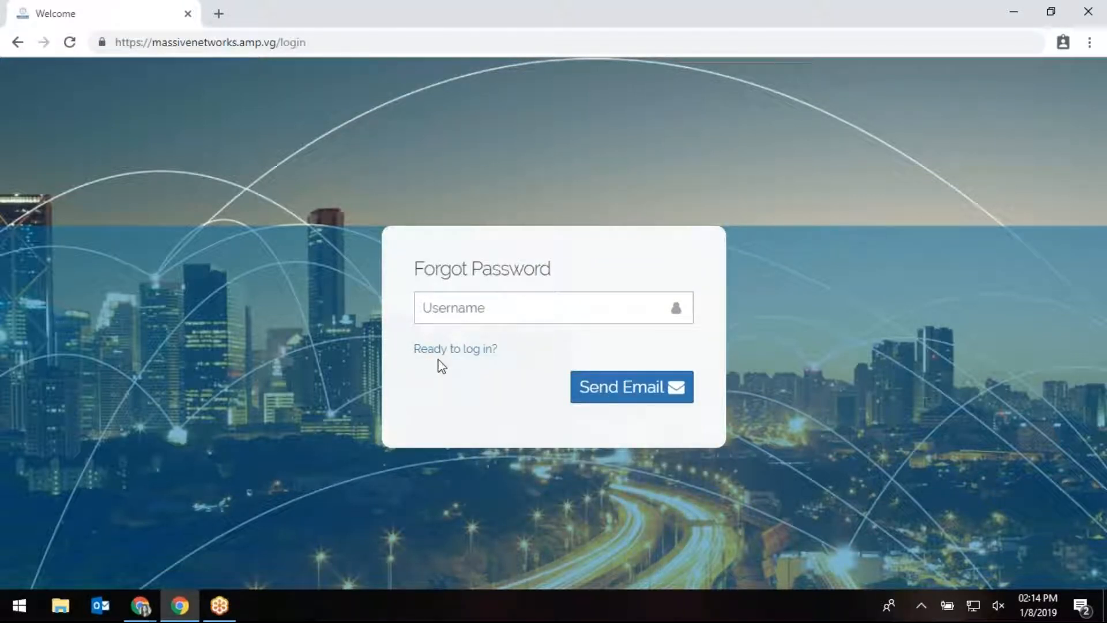
{"action": "left_click", "coordinate": [456, 350]}
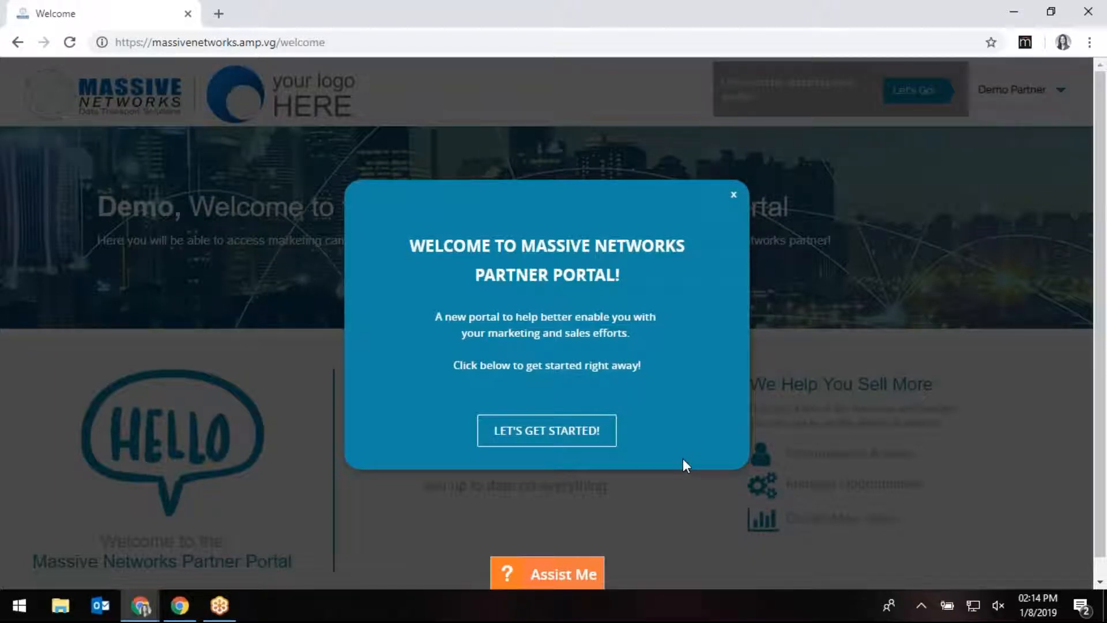
Dismiss the welcome pop-up, start the profile wizard, and review the Personal Info fields.
{"action": "left_click", "coordinate": [537, 444]}
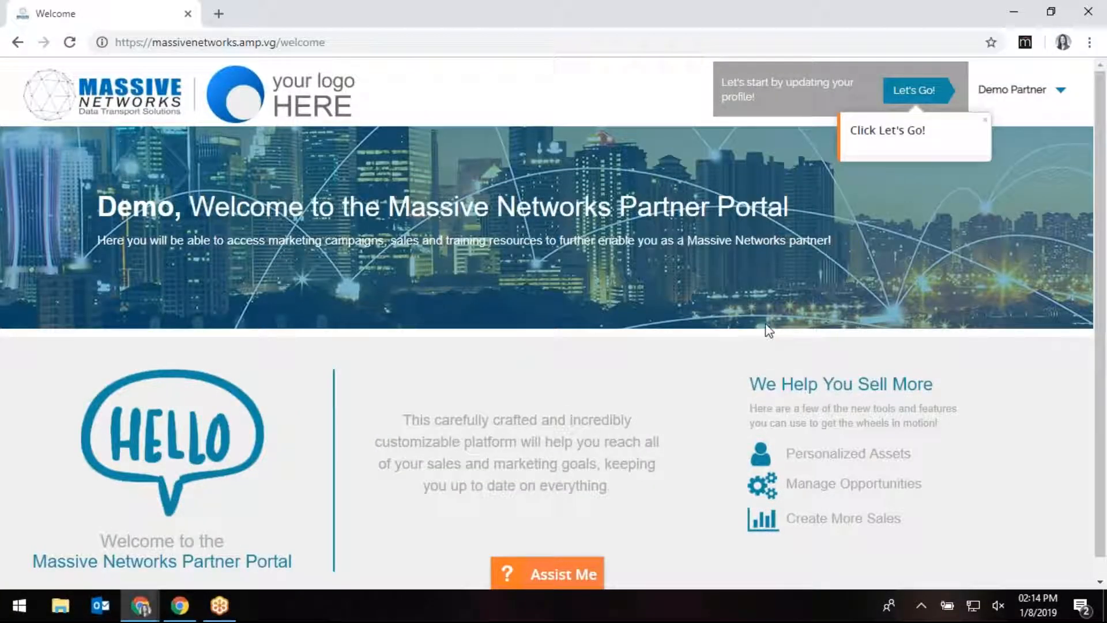
{"action": "left_click", "coordinate": [907, 95]}
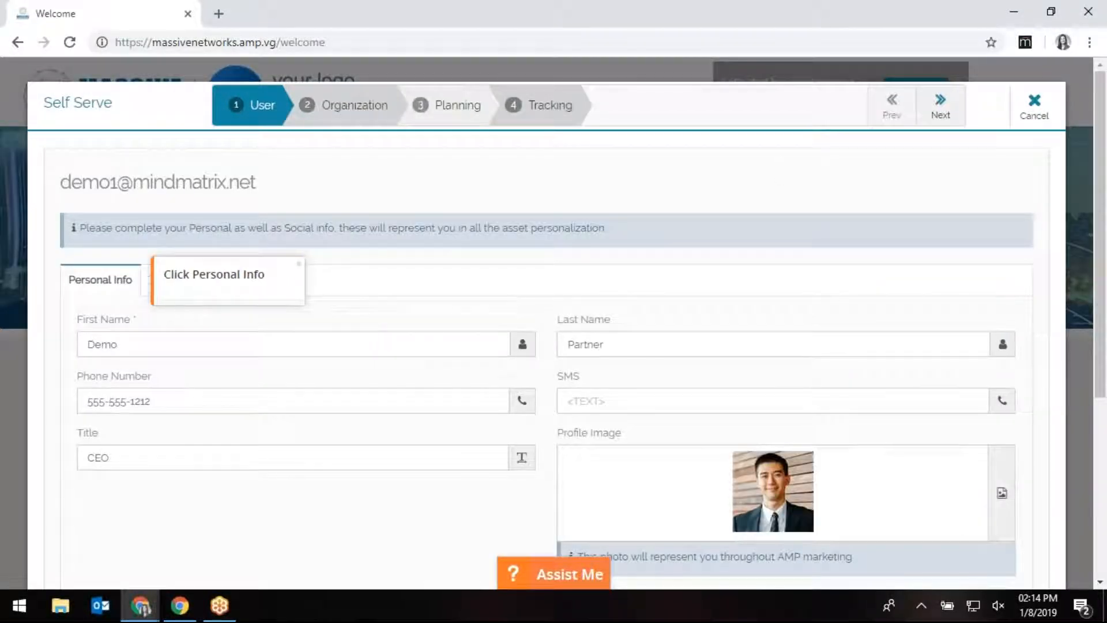
{"action": "scroll", "coordinate": [347, 573], "scroll_direction": "down", "scroll_amount": 1}
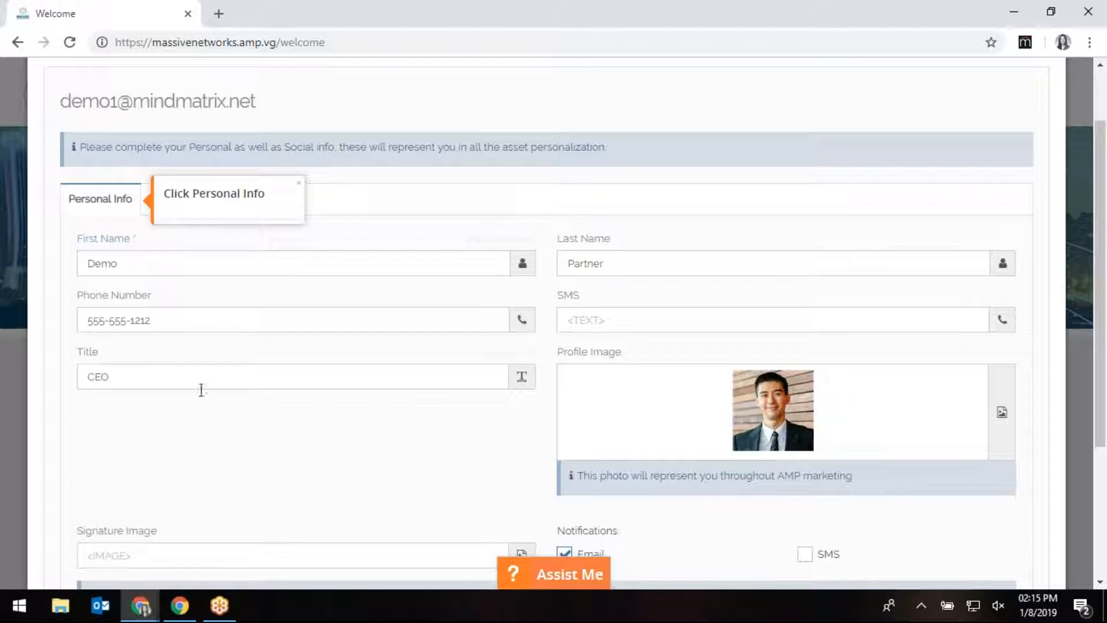
{"action": "scroll", "coordinate": [265, 419], "scroll_direction": "down", "scroll_amount": 1}
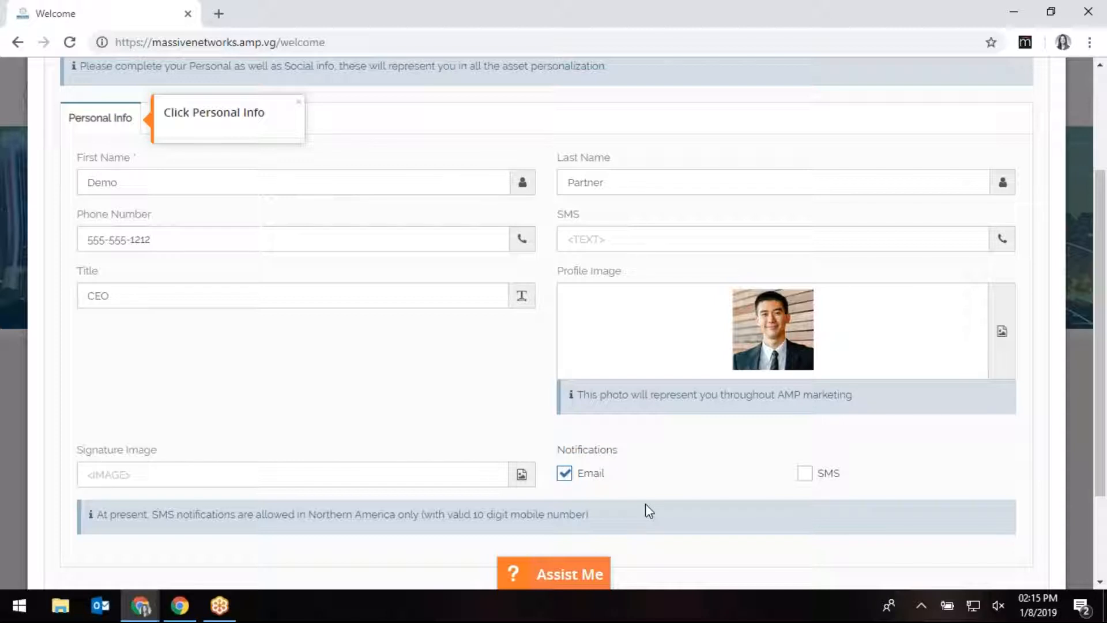
{"action": "scroll", "coordinate": [260, 379], "scroll_direction": "up", "scroll_amount": 3}
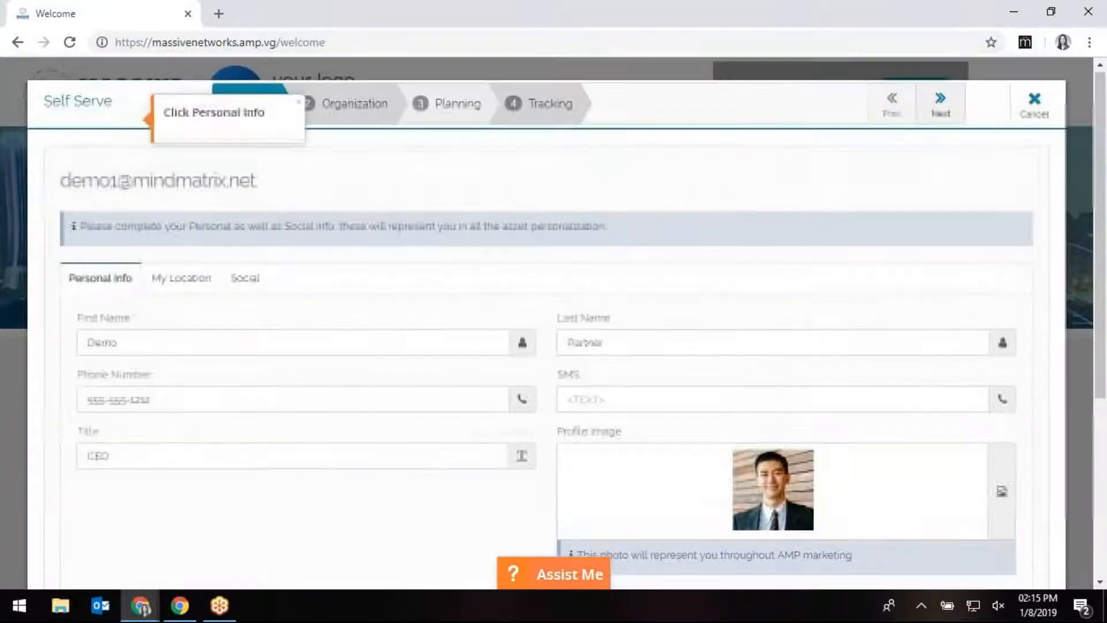
{"action": "left_click", "coordinate": [120, 282]}
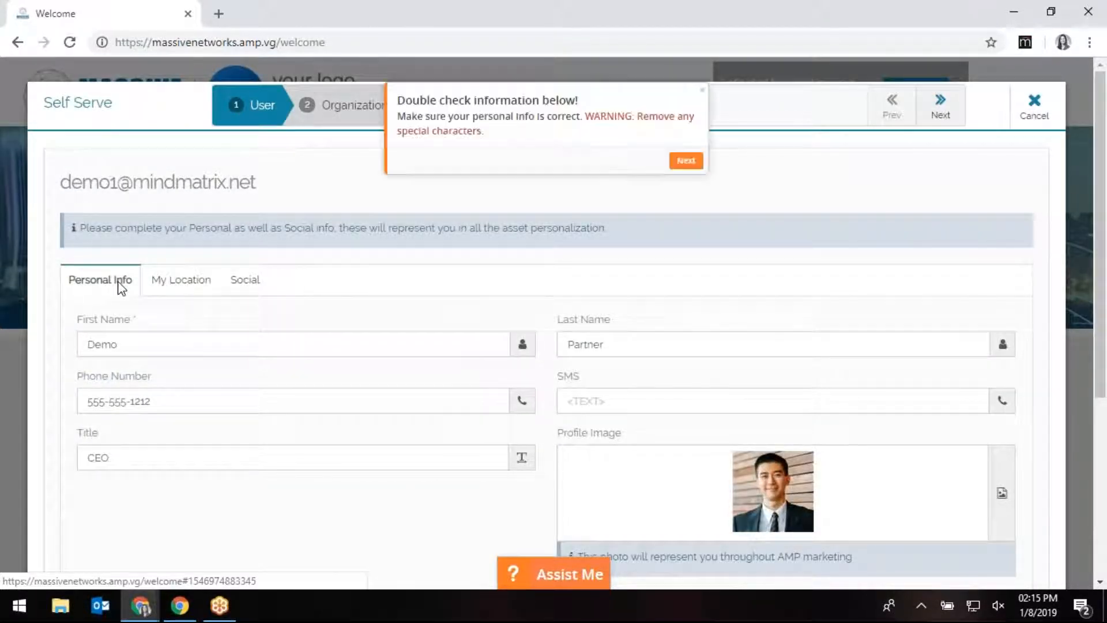
{"action": "left_click", "coordinate": [682, 245]}
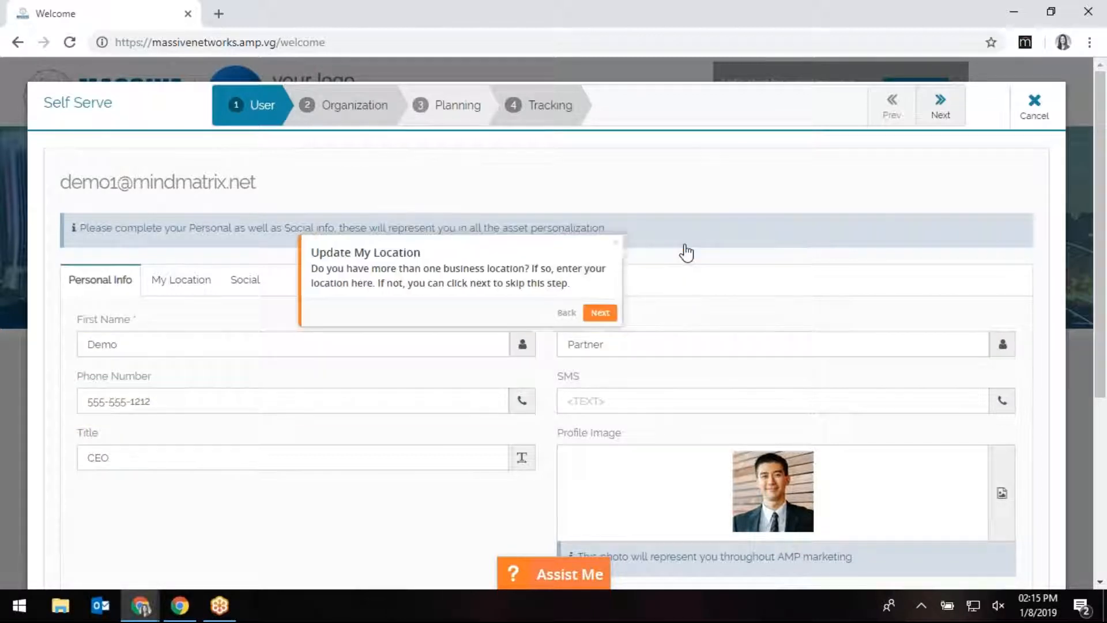
View My Location details, then the Social links with empty URLs and inactive accounts.
{"action": "left_click", "coordinate": [187, 290]}
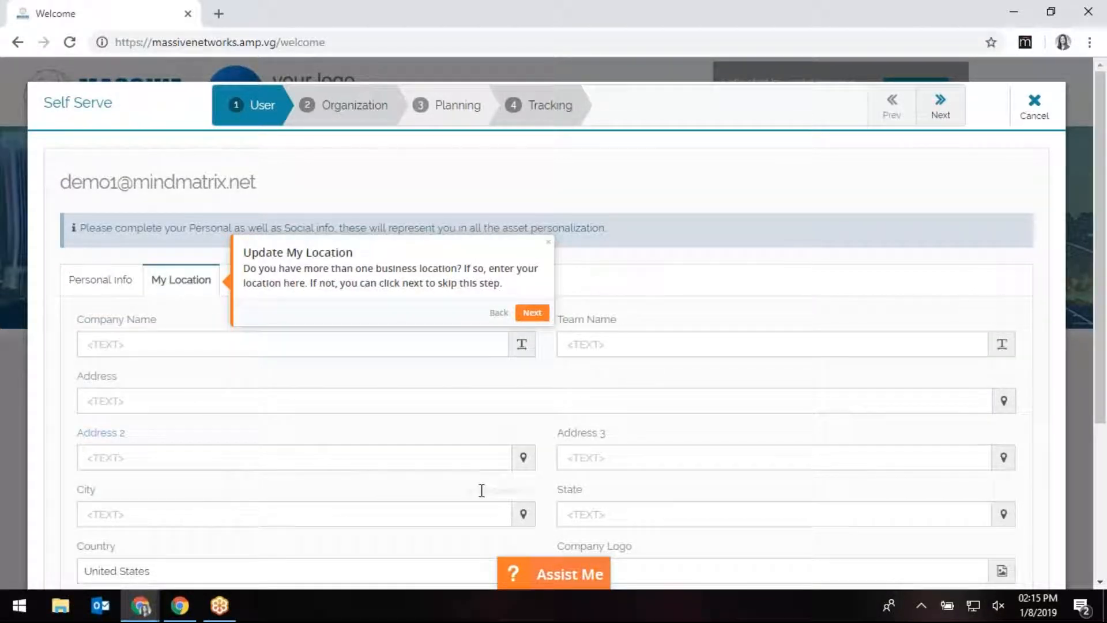
{"action": "scroll", "coordinate": [482, 490], "scroll_direction": "down", "scroll_amount": 2}
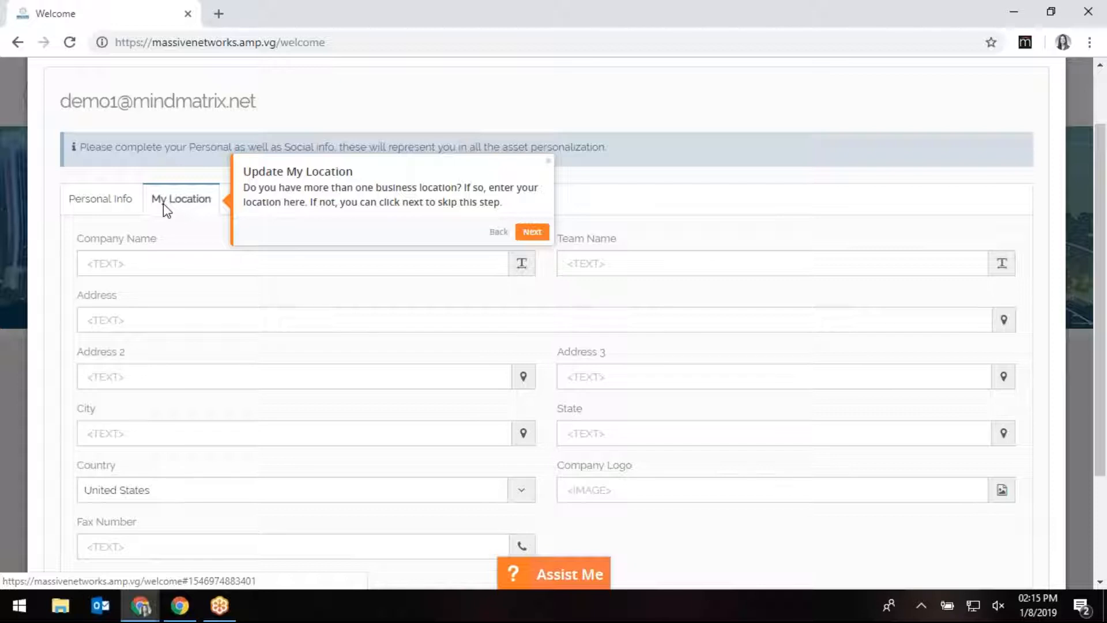
{"action": "left_click", "coordinate": [528, 234]}
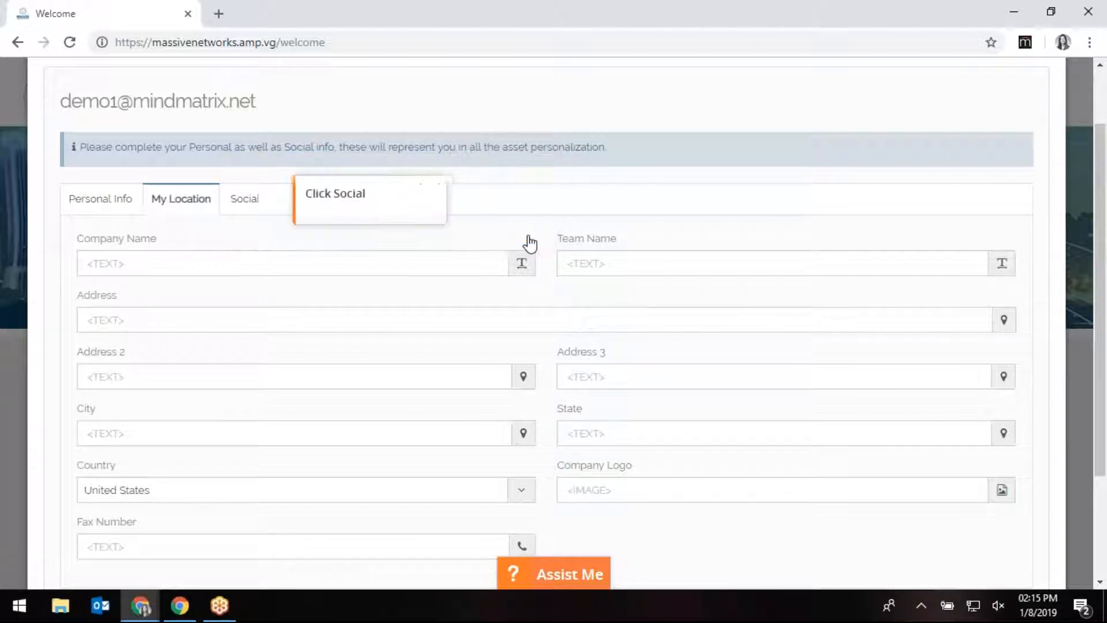
{"action": "left_click", "coordinate": [241, 198]}
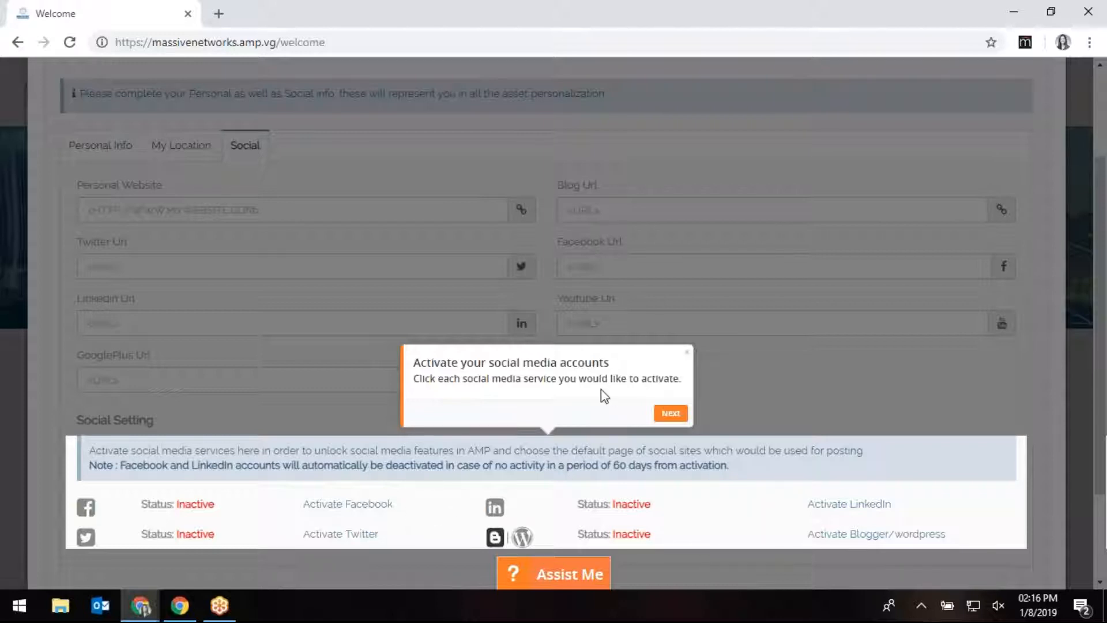
{"action": "left_click", "coordinate": [679, 416]}
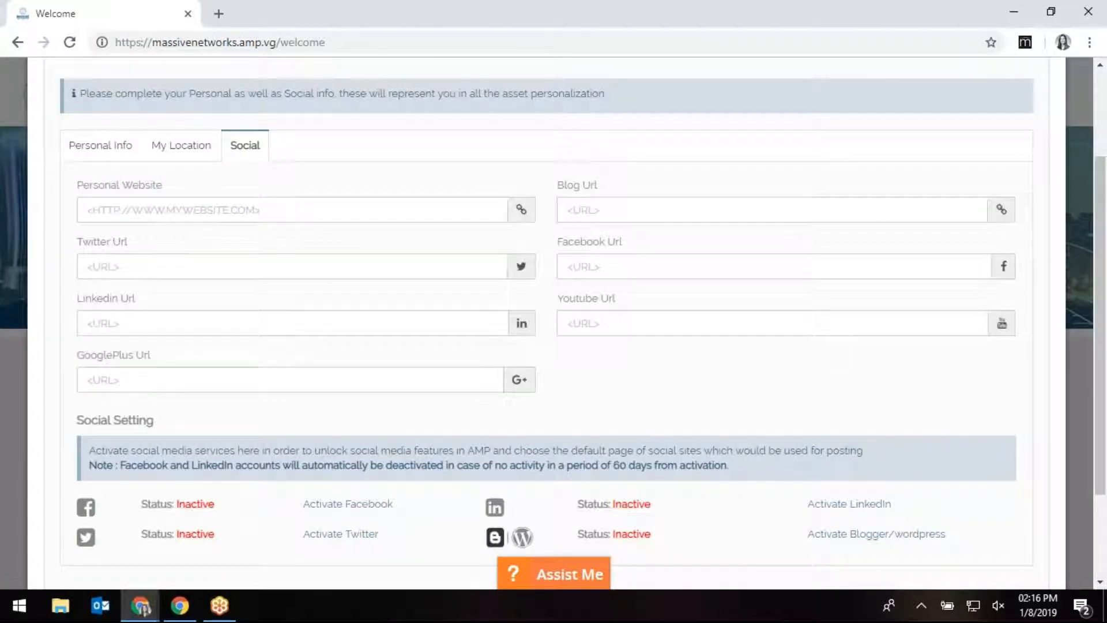
{"action": "scroll", "coordinate": [700, 452], "scroll_direction": "up", "scroll_amount": 3}
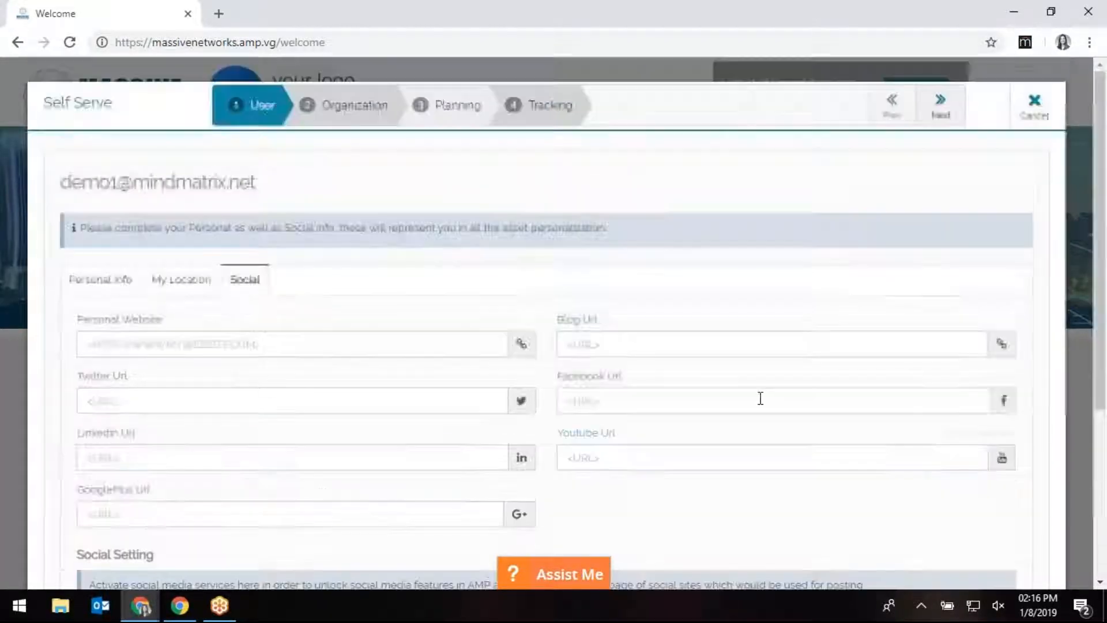
Advance to the Organization step and set the Organization Logo to the gallery image 'logo'.
{"action": "left_click", "coordinate": [942, 109]}
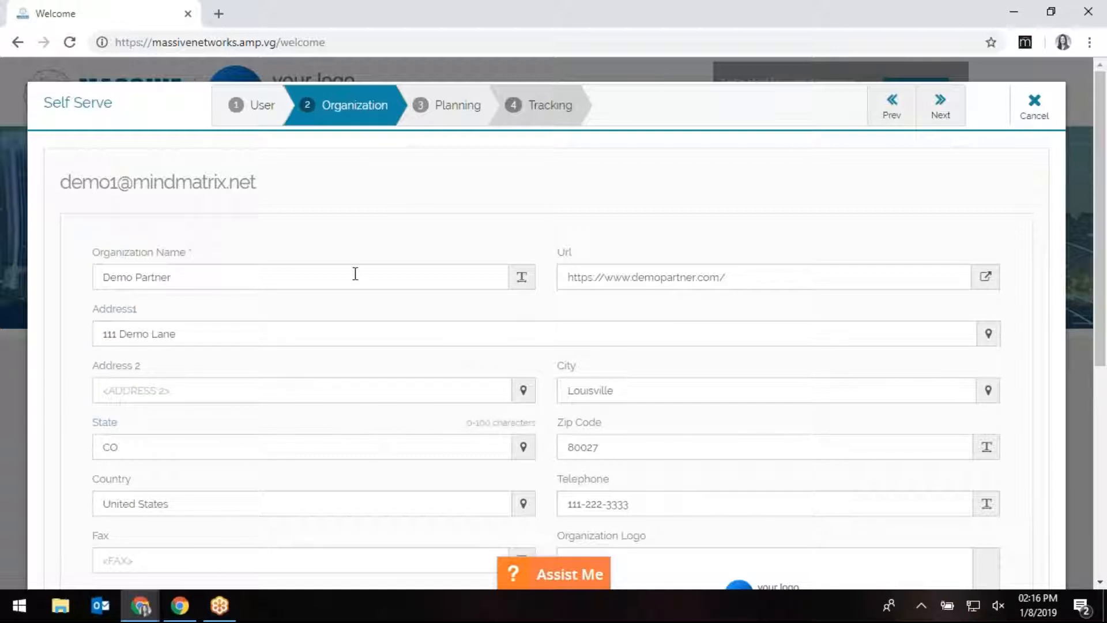
{"action": "scroll", "coordinate": [554, 323], "scroll_direction": "down", "scroll_amount": 3}
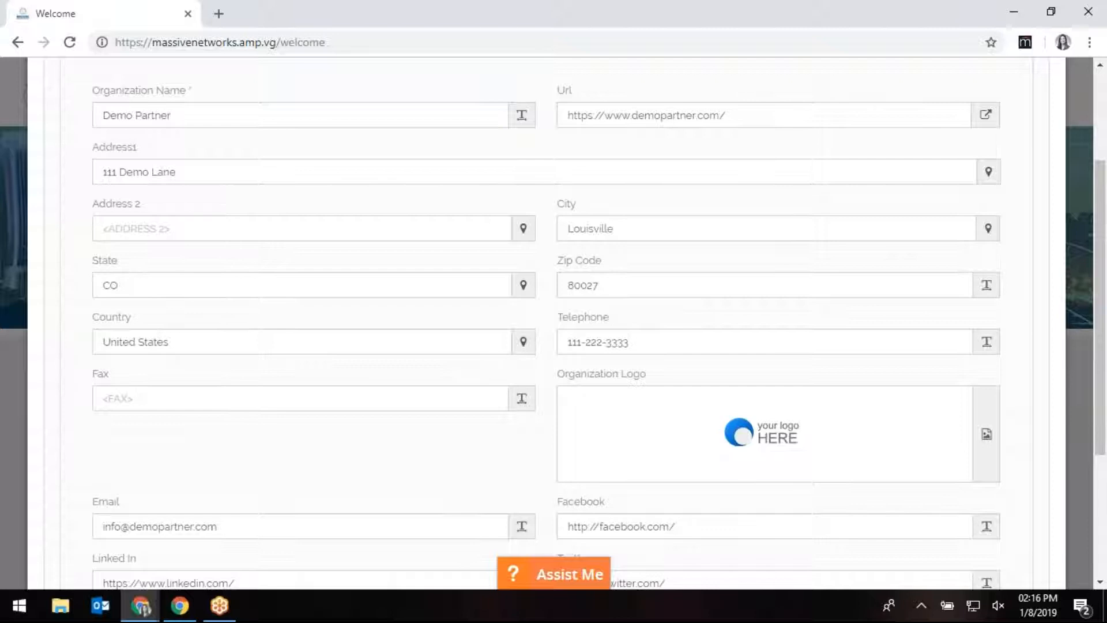
{"action": "scroll", "coordinate": [553, 323], "scroll_direction": "down", "scroll_amount": 2}
{"action": "mouse_move", "coordinate": [774, 363]}
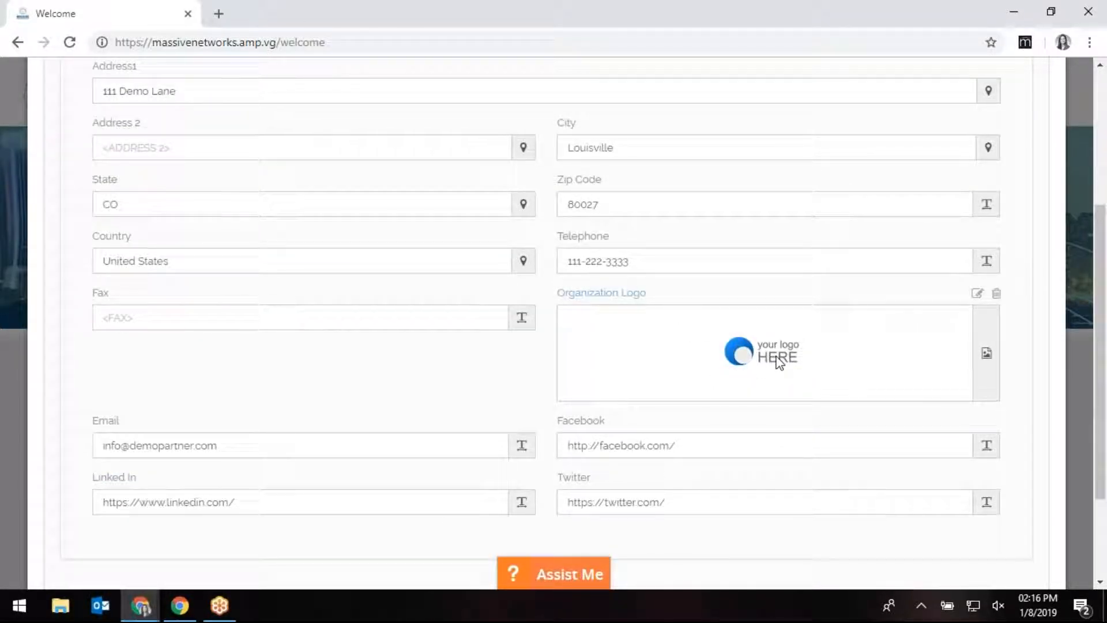
{"action": "left_click", "coordinate": [779, 363]}
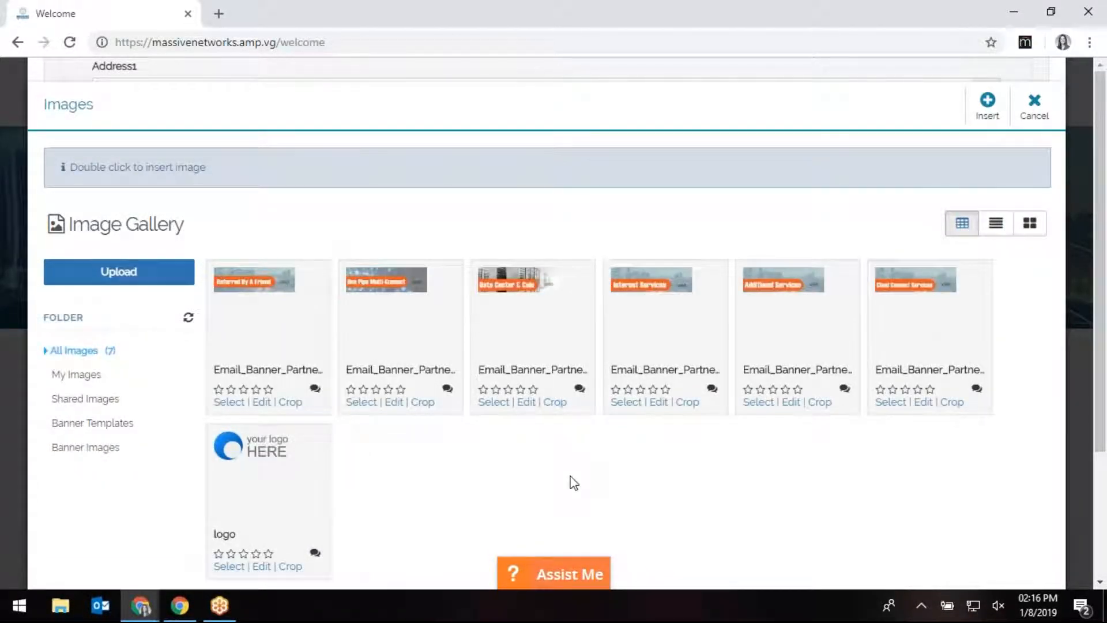
{"action": "scroll", "coordinate": [301, 512], "scroll_direction": "down", "scroll_amount": 2}
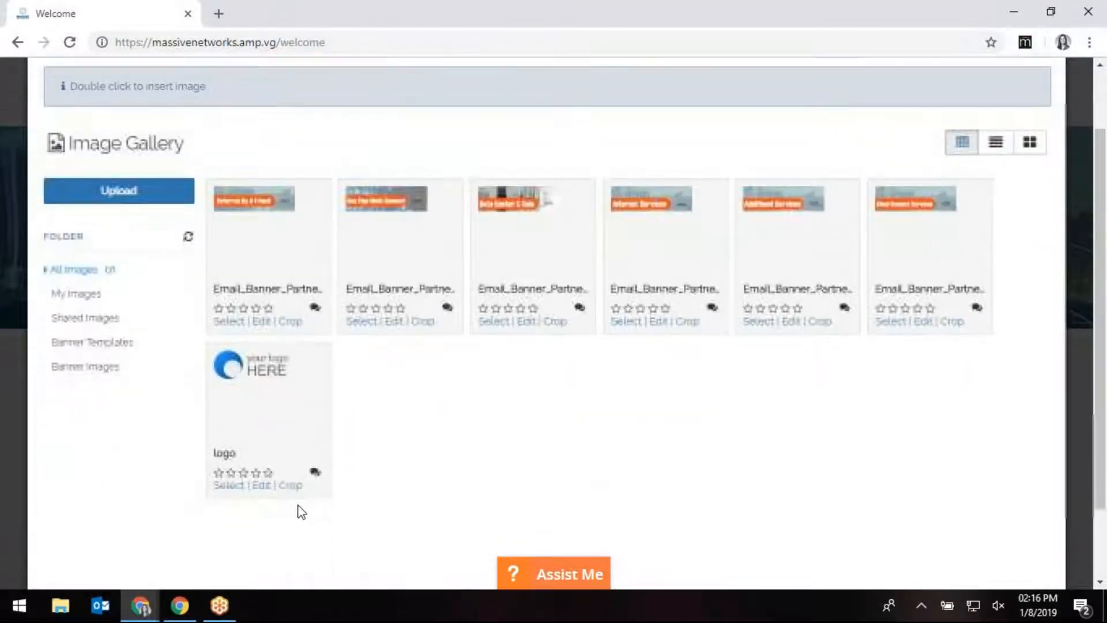
{"action": "left_click", "coordinate": [229, 485]}
{"action": "scroll", "coordinate": [679, 356], "scroll_direction": "up", "scroll_amount": 4}
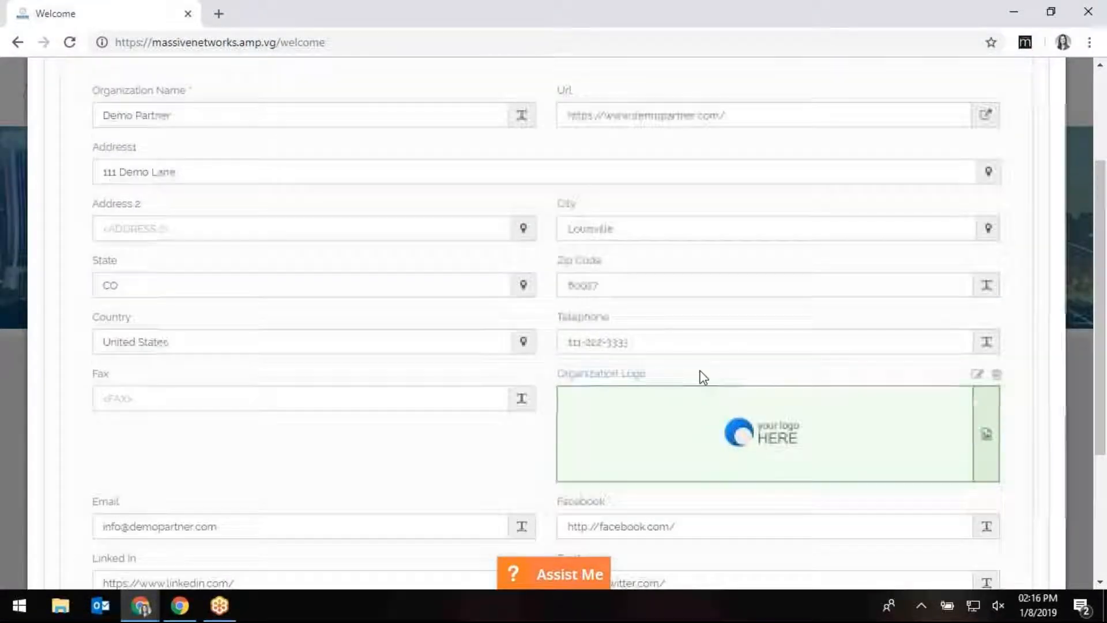
On Planning, set Revenue Goal-1 to January 2019, check the amounts, and advance to Tracking.
{"action": "left_click", "coordinate": [940, 106]}
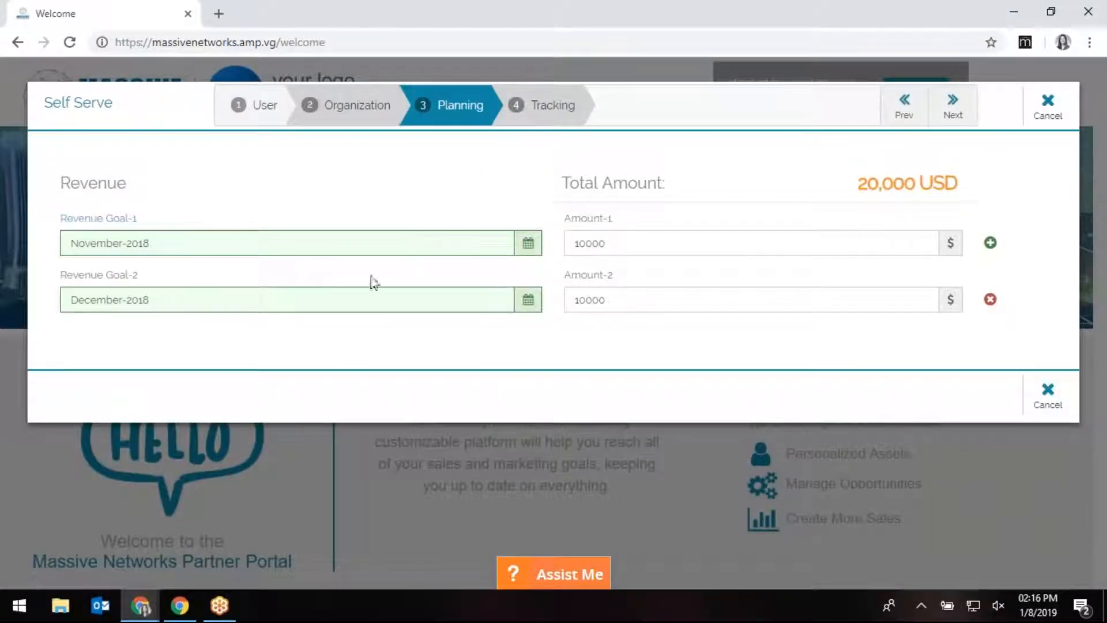
{"action": "left_click", "coordinate": [144, 247]}
{"action": "left_click", "coordinate": [227, 244]}
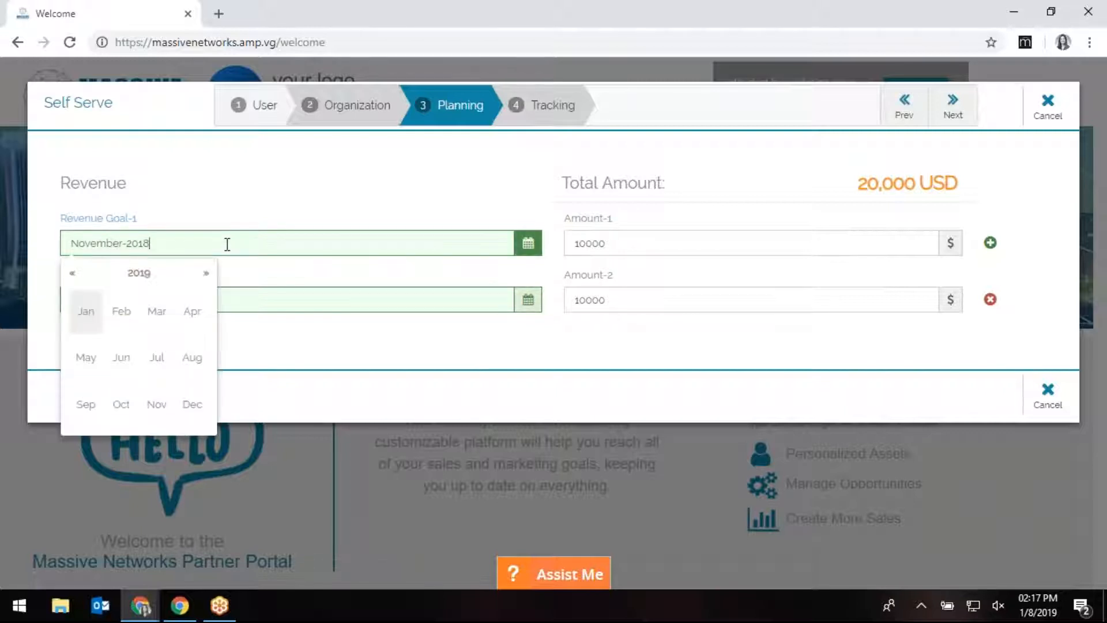
{"action": "left_click", "coordinate": [94, 317]}
{"action": "left_click", "coordinate": [714, 244]}
{"action": "double_click", "coordinate": [714, 243]}
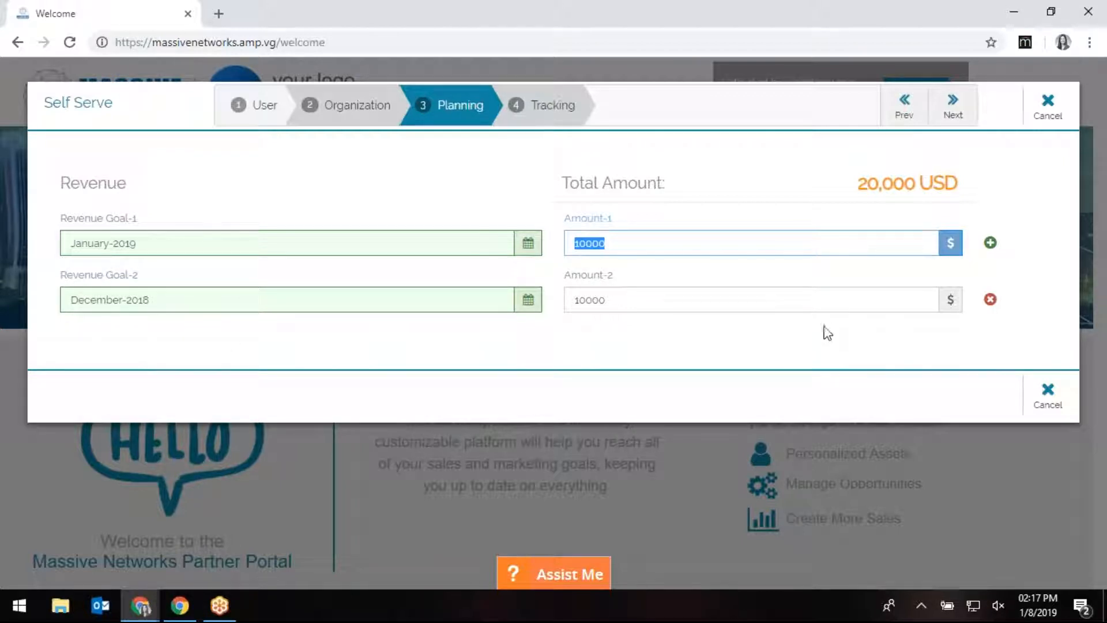
{"action": "left_click", "coordinate": [674, 300]}
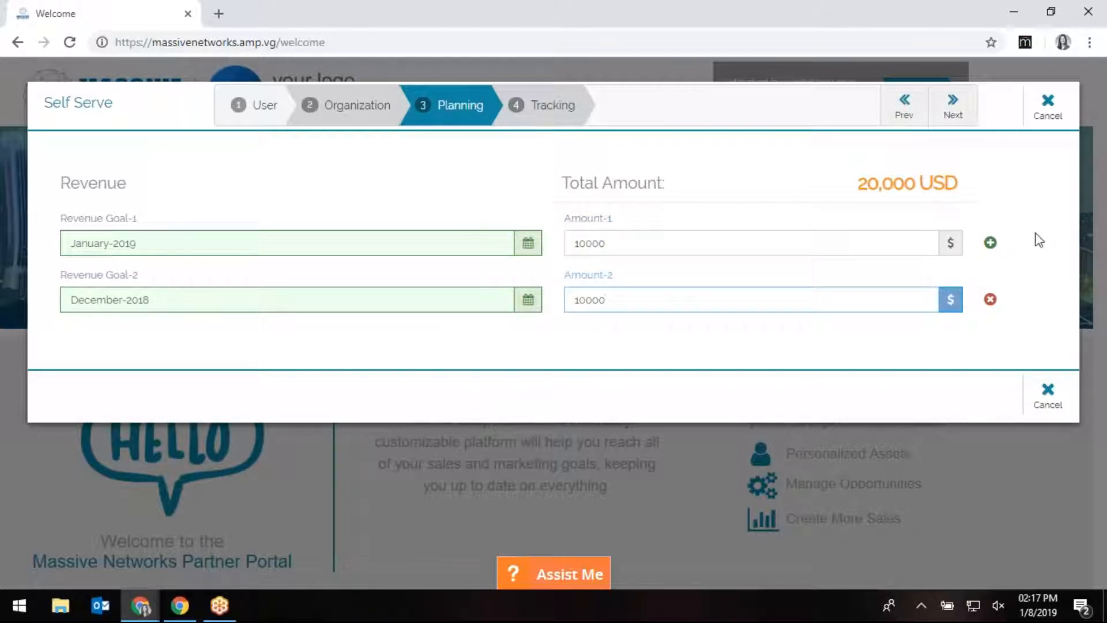
{"action": "left_click", "coordinate": [966, 113]}
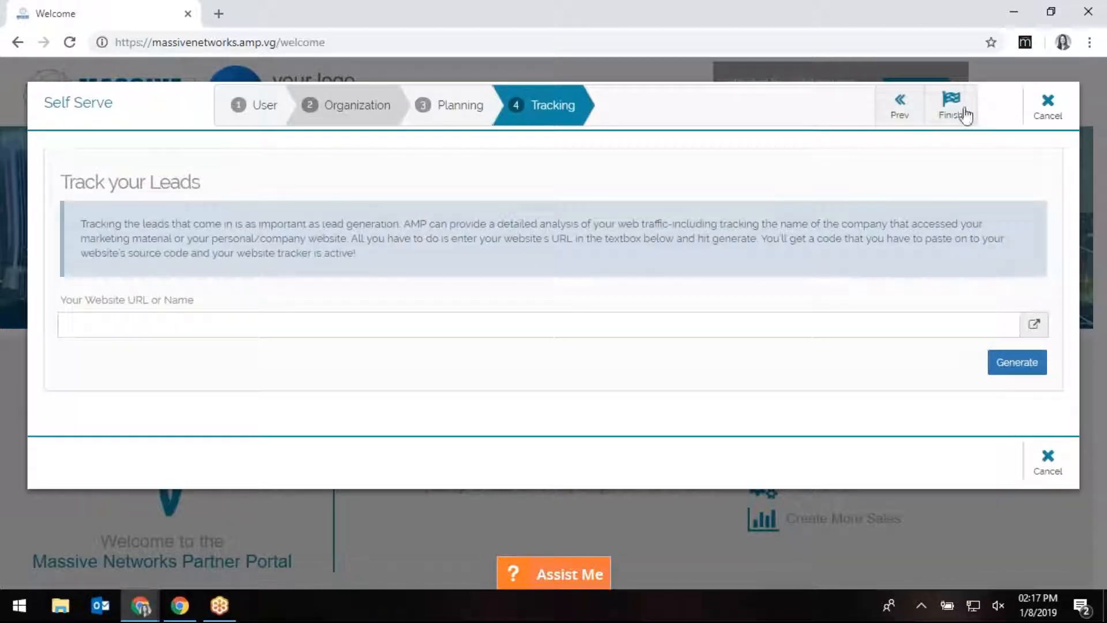
Generate and select the website tracking code, then finish the Self Serve wizard.
{"action": "left_click", "coordinate": [130, 320]}
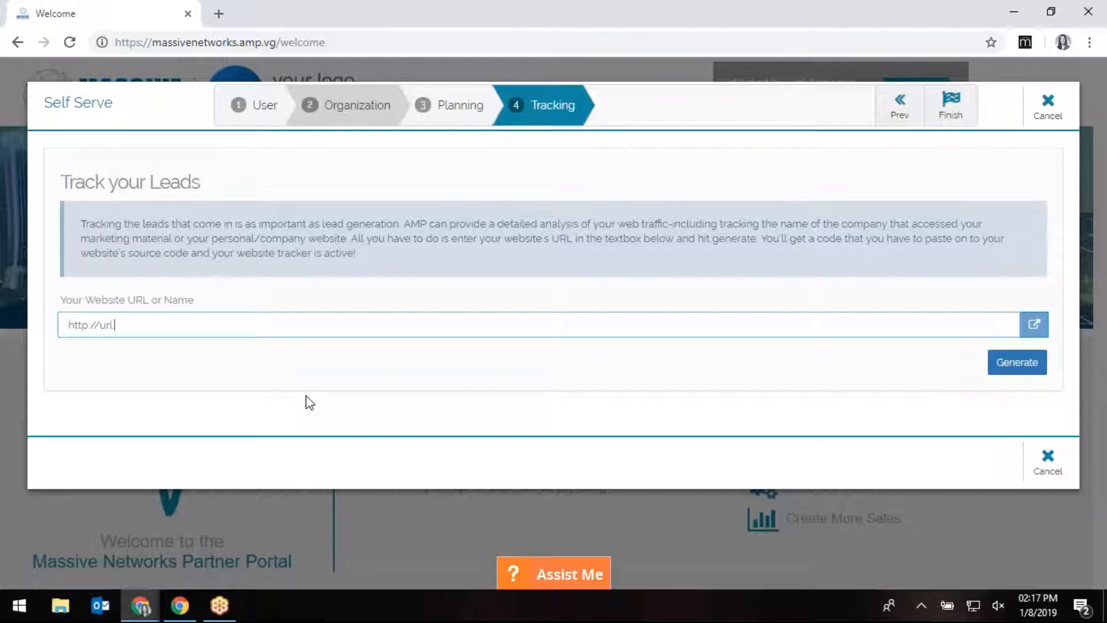
{"action": "left_click", "coordinate": [1005, 372]}
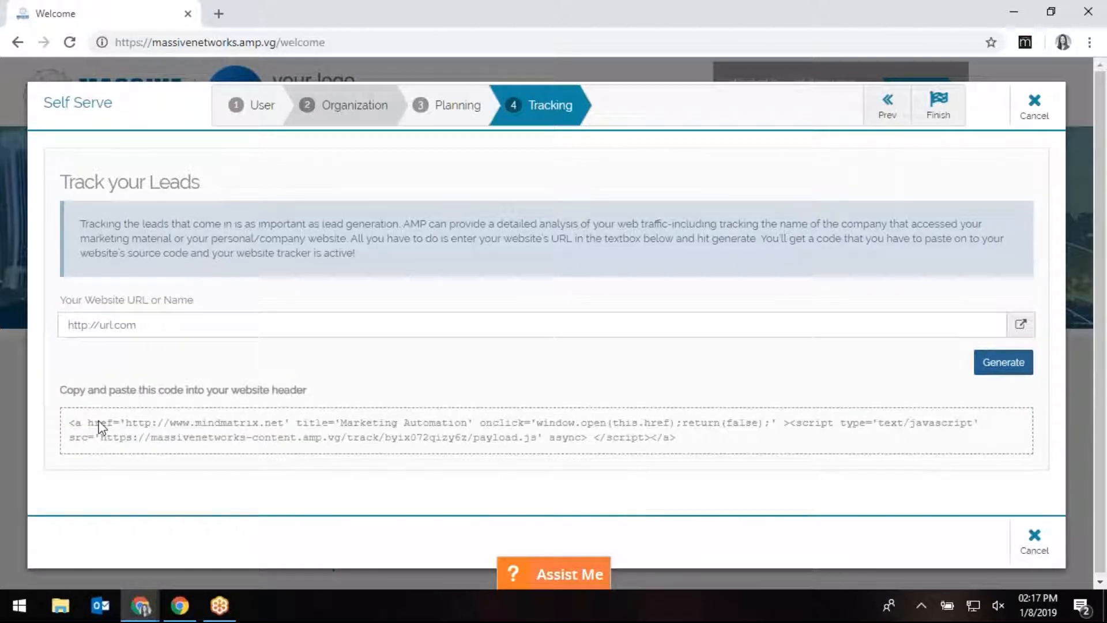
{"action": "left_click_drag", "start_coordinate": [680, 439], "coordinate": [87, 422]}
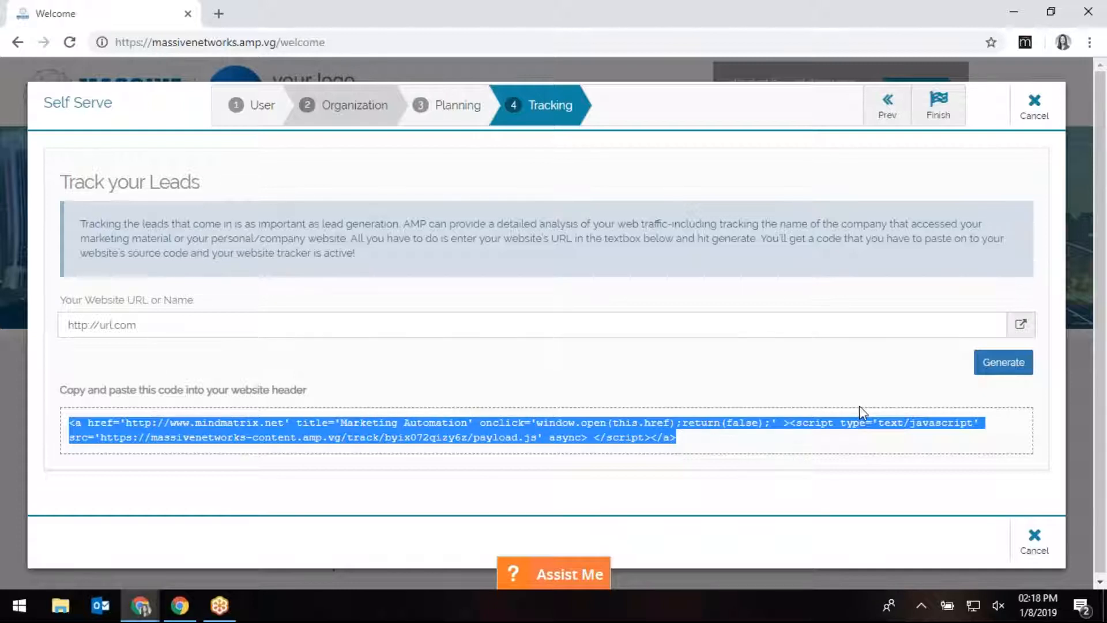
{"action": "left_click", "coordinate": [941, 113]}
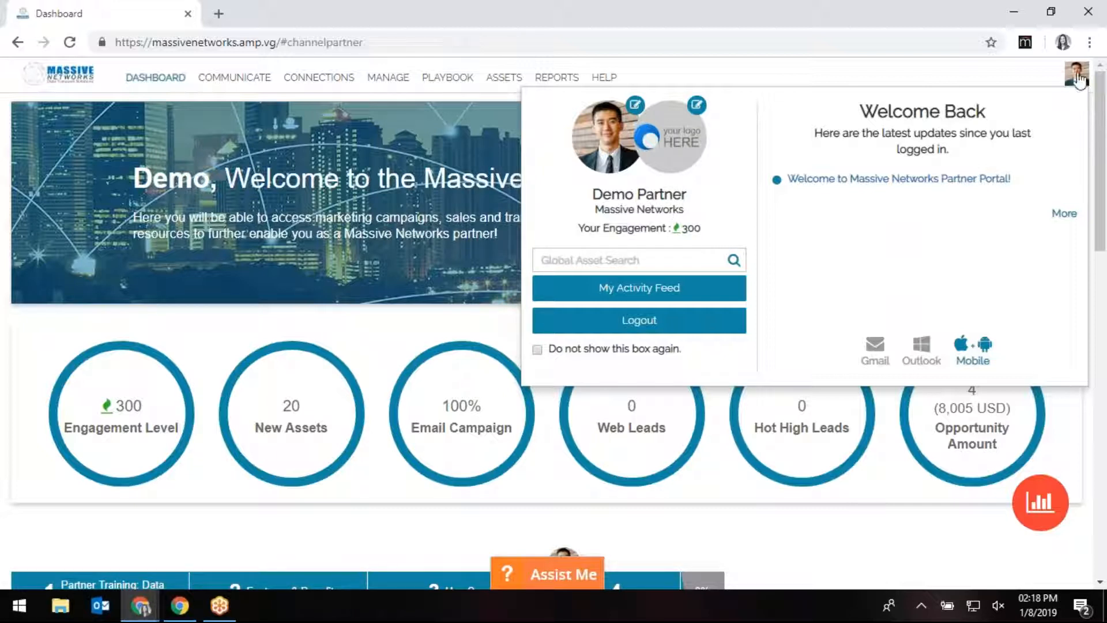
Check the User Profile's Social and Setting tabs (Eastern Time, English) and the Change Password form.
{"action": "left_click", "coordinate": [1078, 78]}
{"action": "left_click", "coordinate": [1070, 75]}
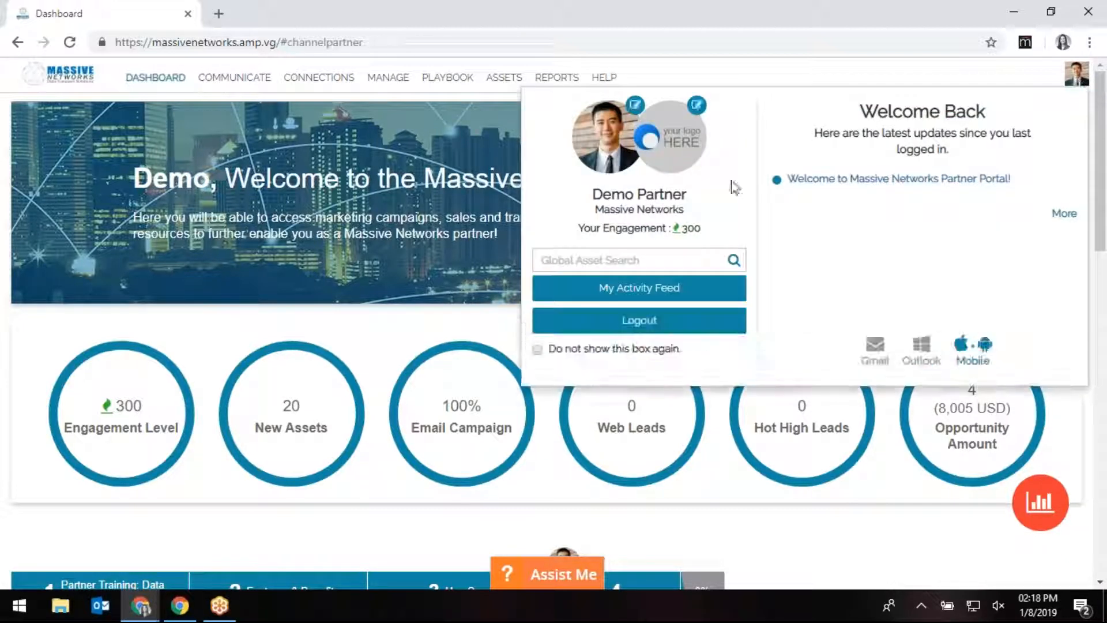
{"action": "left_click", "coordinate": [637, 124]}
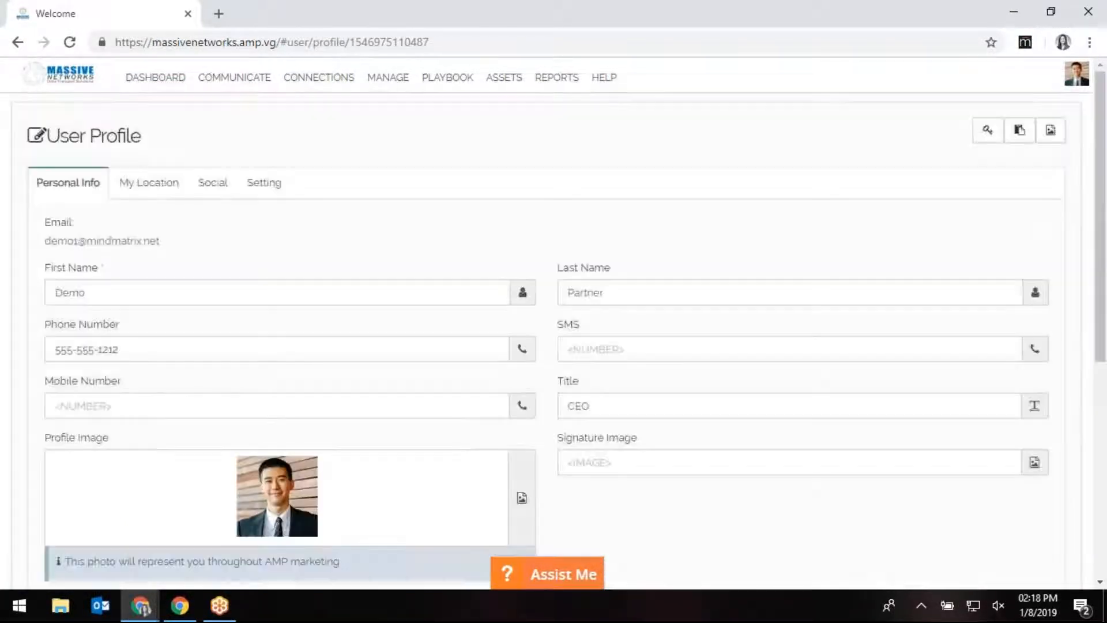
{"action": "scroll", "coordinate": [722, 491], "scroll_direction": "down", "scroll_amount": 2}
{"action": "scroll", "coordinate": [722, 491], "scroll_direction": "up", "scroll_amount": 2}
{"action": "left_click", "coordinate": [203, 196]}
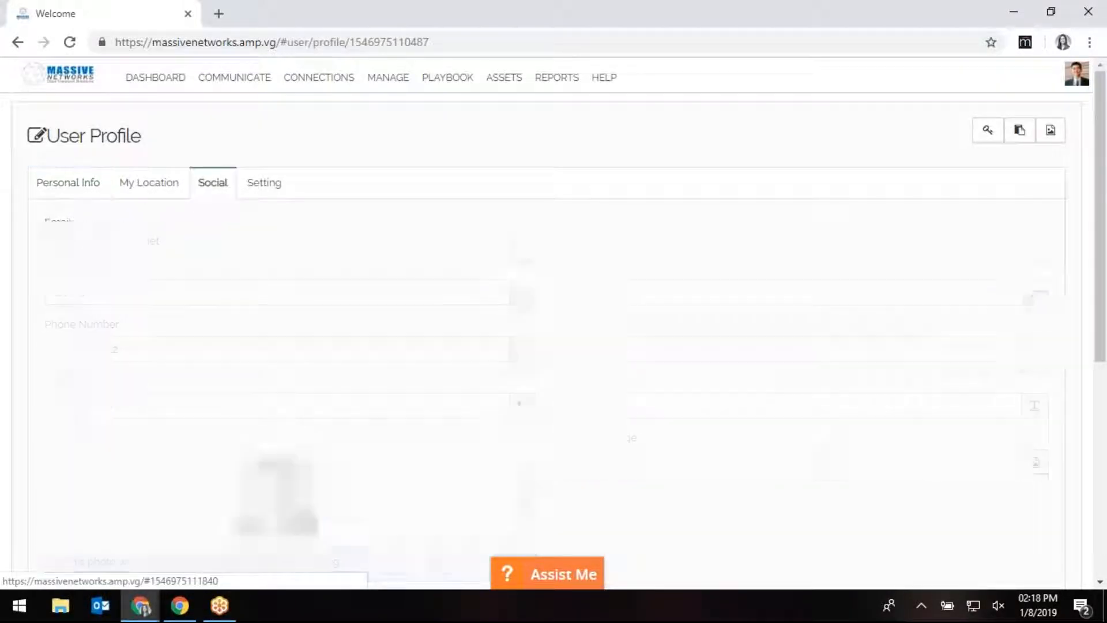
{"action": "left_click", "coordinate": [260, 186]}
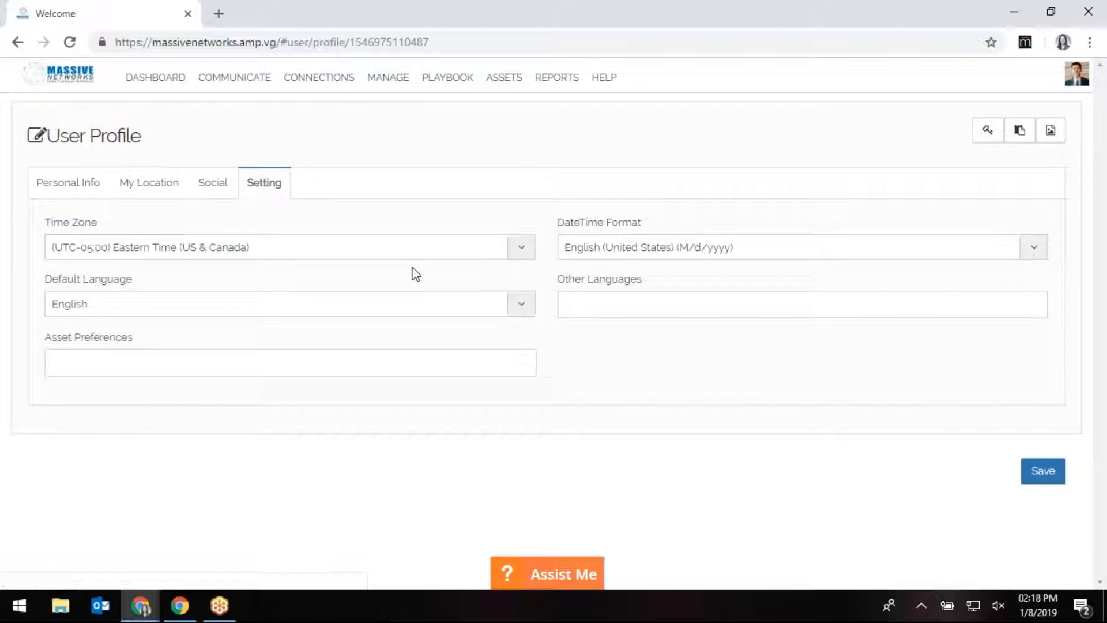
{"action": "left_click", "coordinate": [988, 134]}
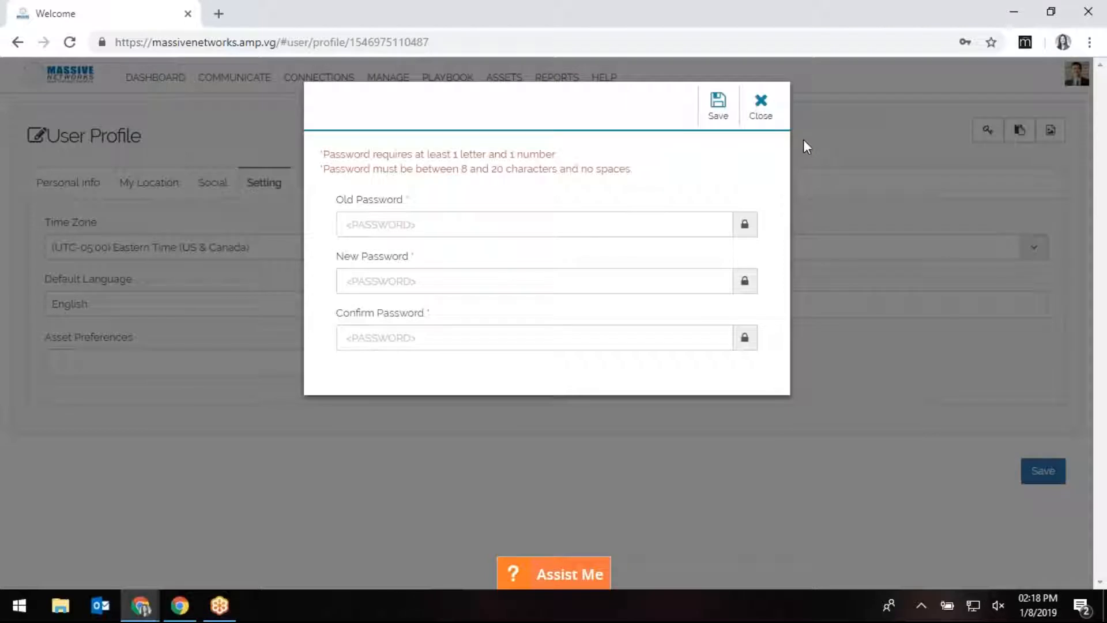
{"action": "left_click", "coordinate": [763, 120]}
View the Organization Profile's Planning revenue goals, add a third goal row, then return to Dashboard.
{"action": "left_click", "coordinate": [1068, 74]}
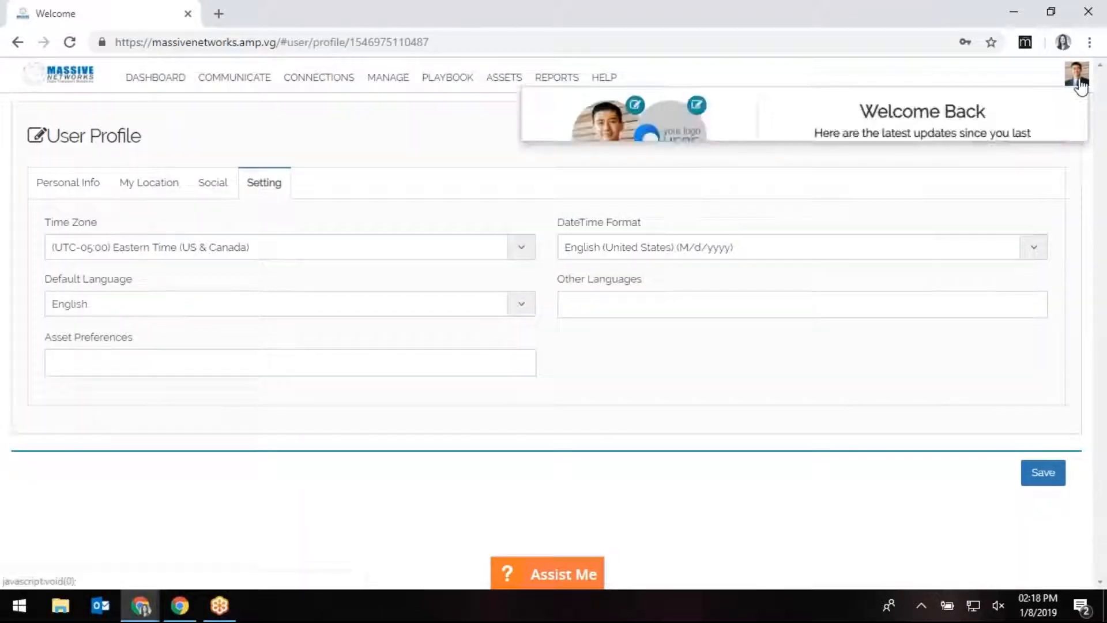
{"action": "left_click", "coordinate": [697, 105]}
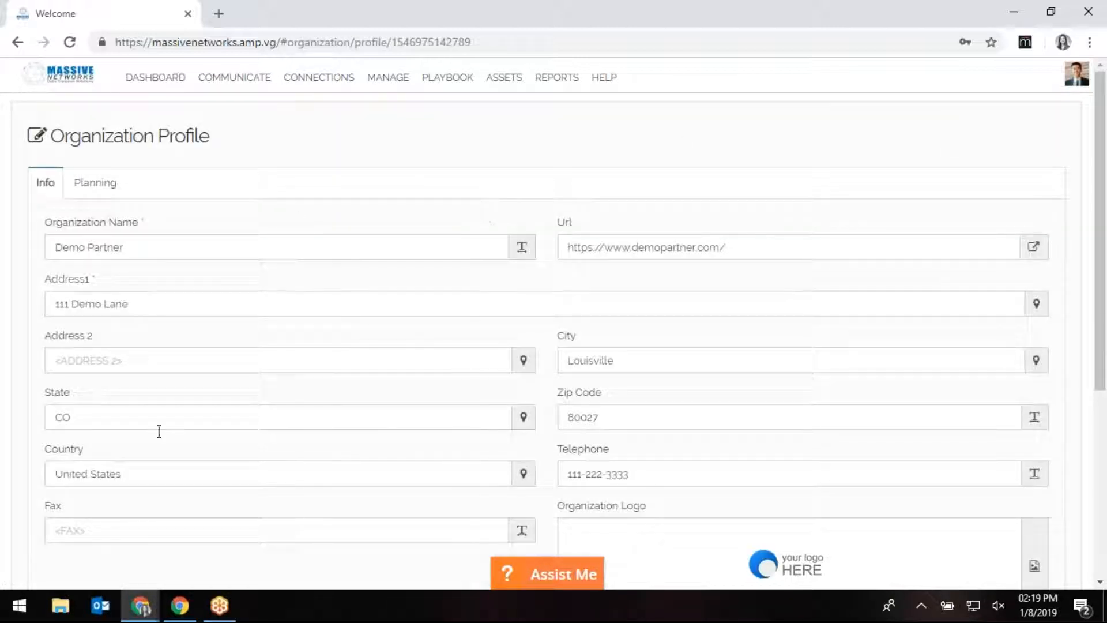
{"action": "scroll", "coordinate": [548, 323], "scroll_direction": "down", "scroll_amount": 4}
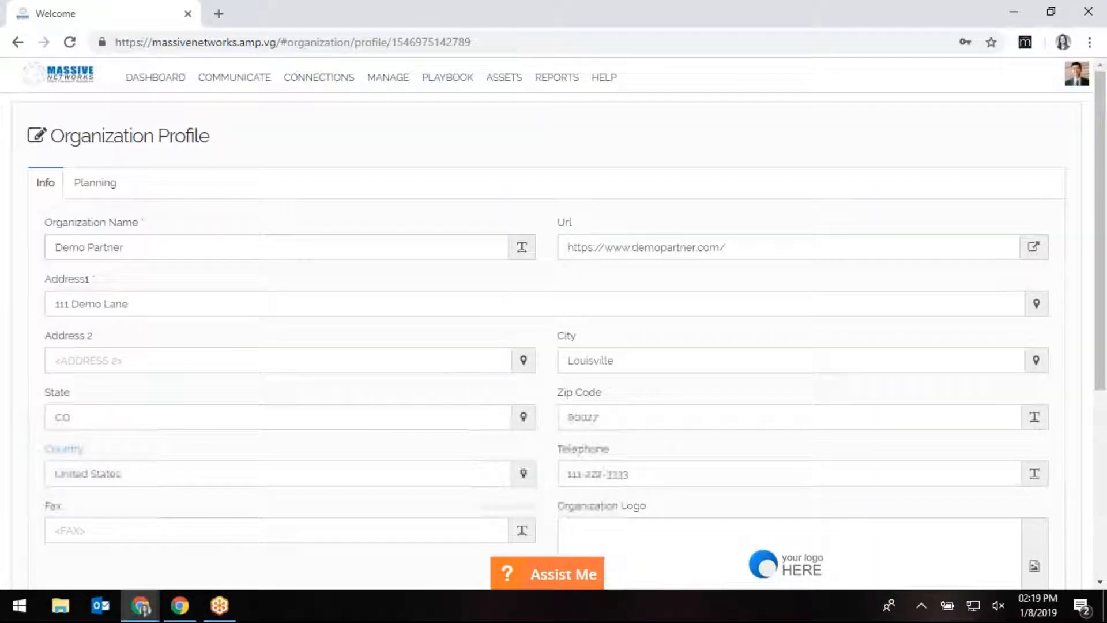
{"action": "left_click", "coordinate": [106, 186]}
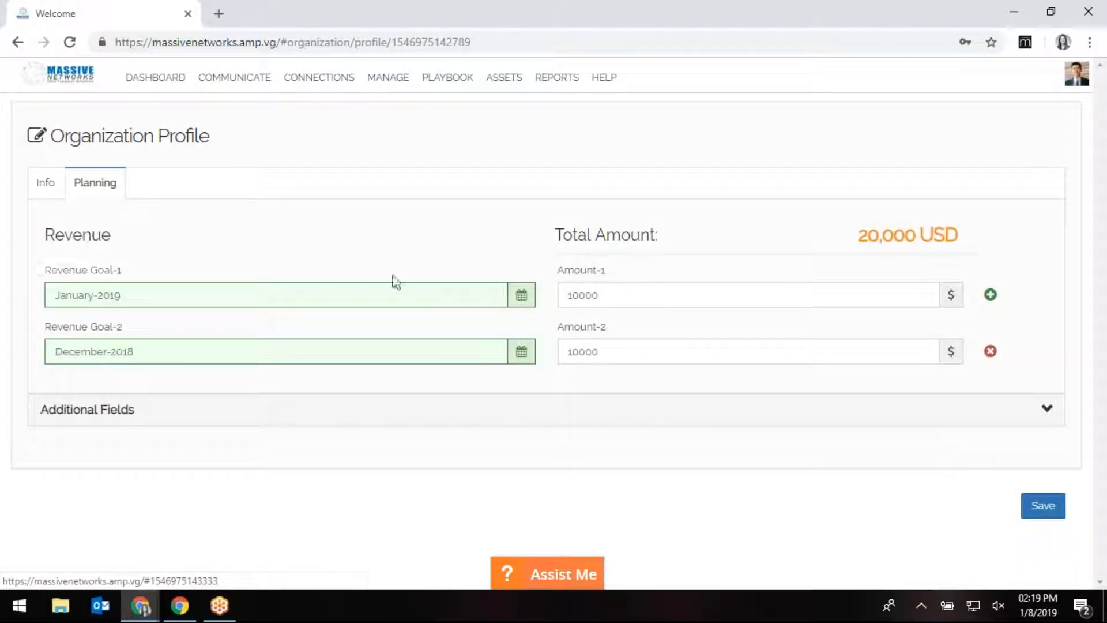
{"action": "left_click", "coordinate": [991, 295]}
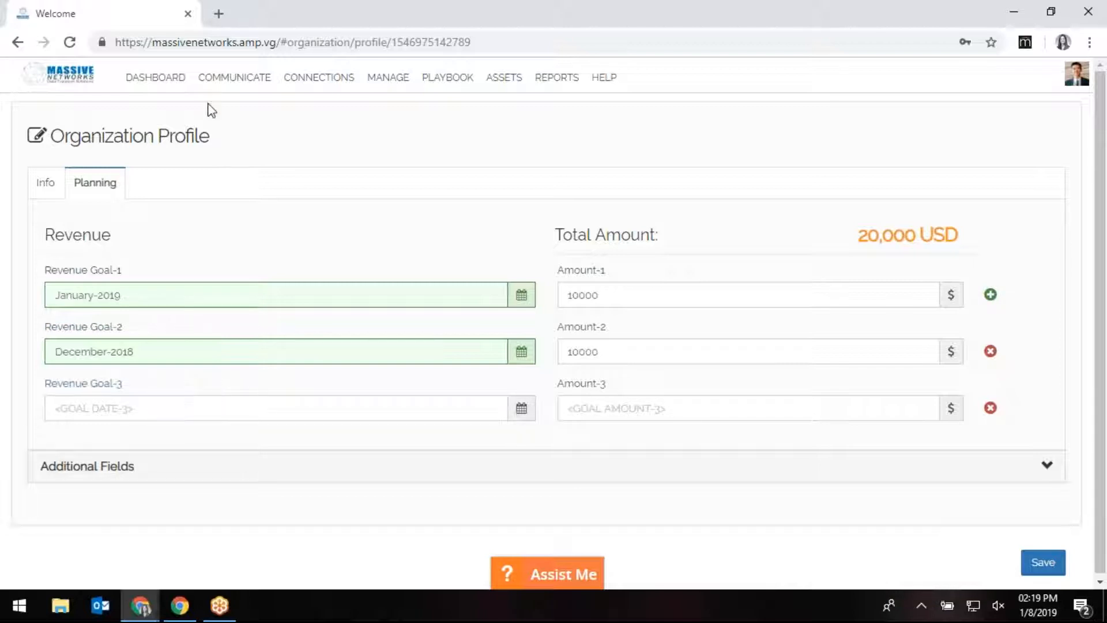
{"action": "left_click", "coordinate": [171, 81]}
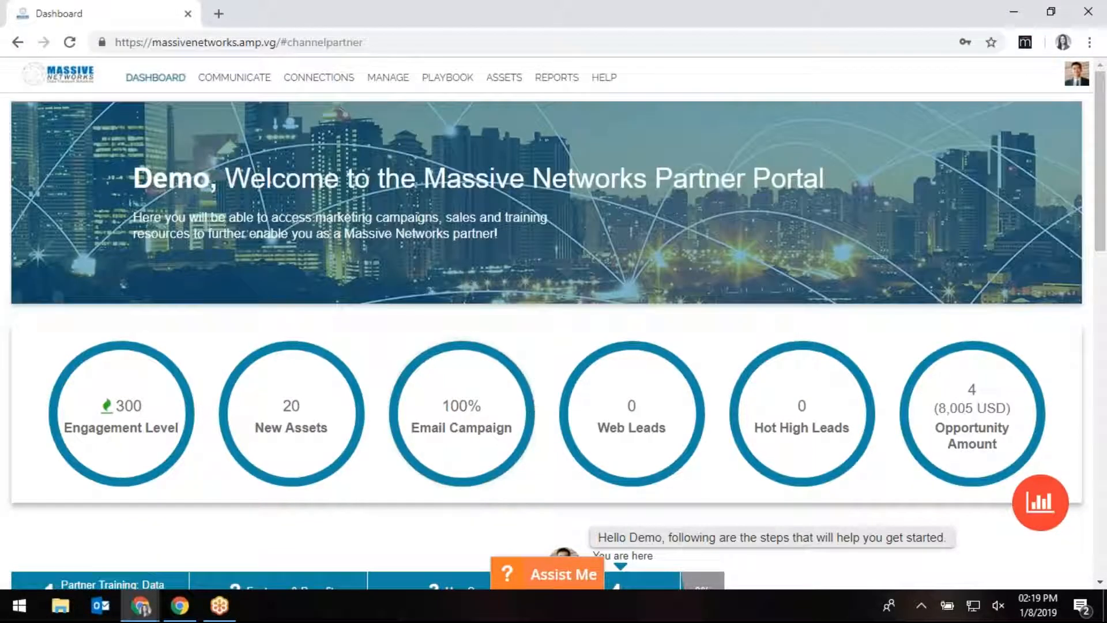
{"action": "scroll", "coordinate": [124, 353], "scroll_direction": "down", "scroll_amount": 1}
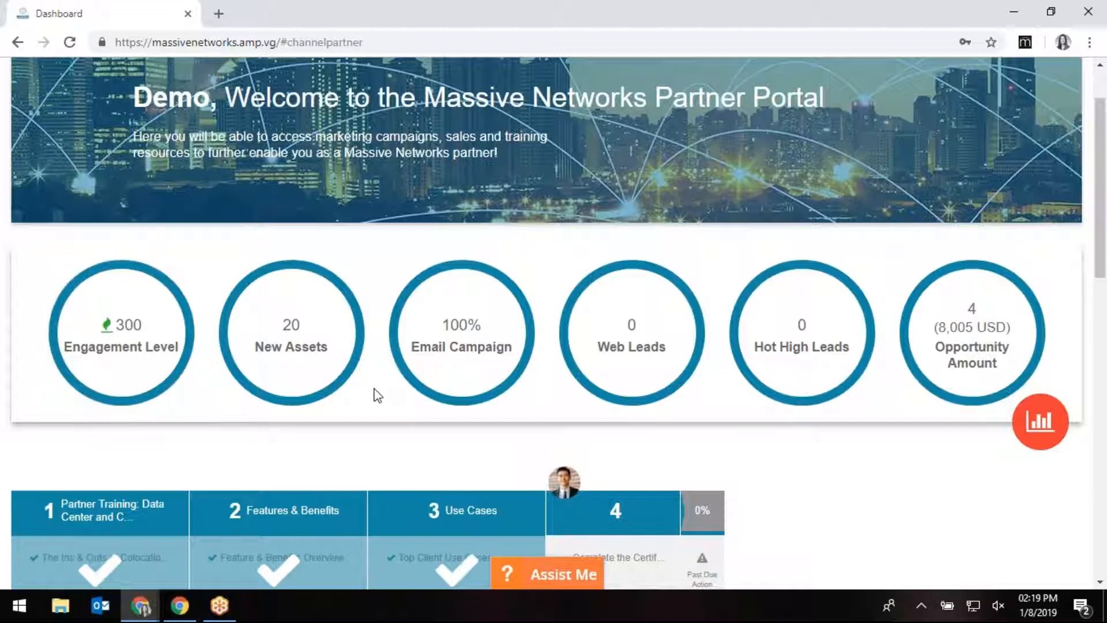
{"action": "left_click", "coordinate": [293, 333]}
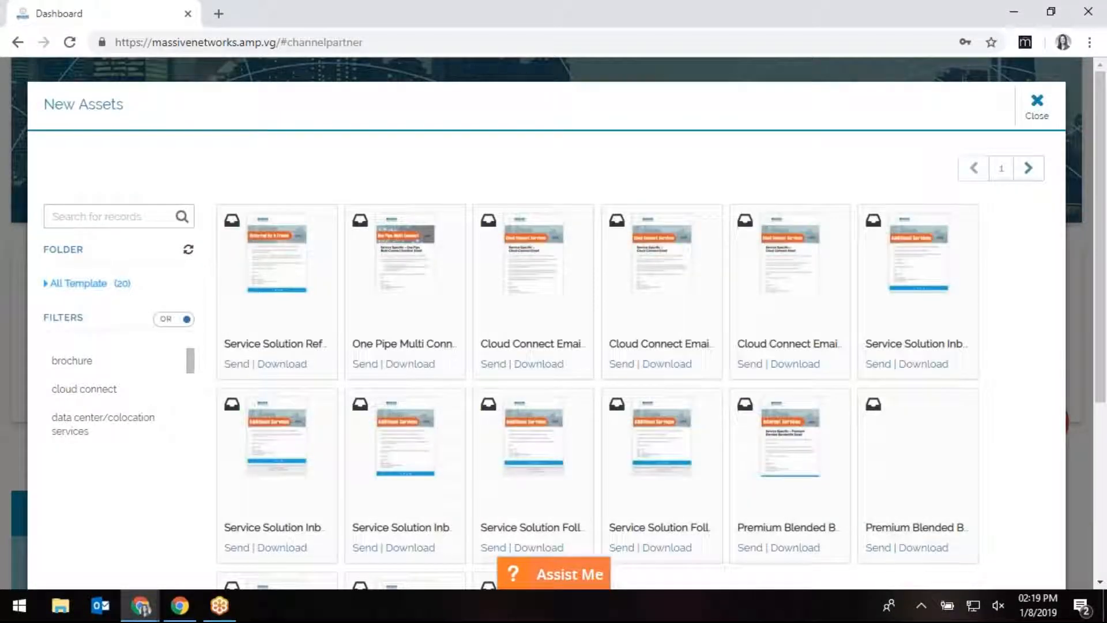
{"action": "mouse_move", "coordinate": [275, 355]}
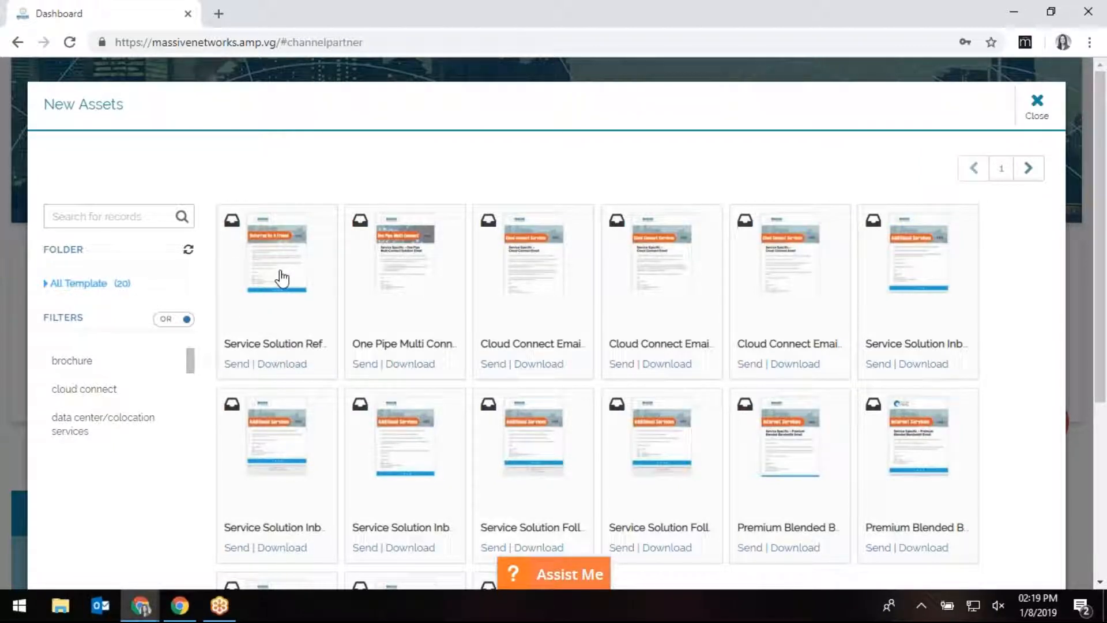
{"action": "left_click", "coordinate": [1038, 110]}
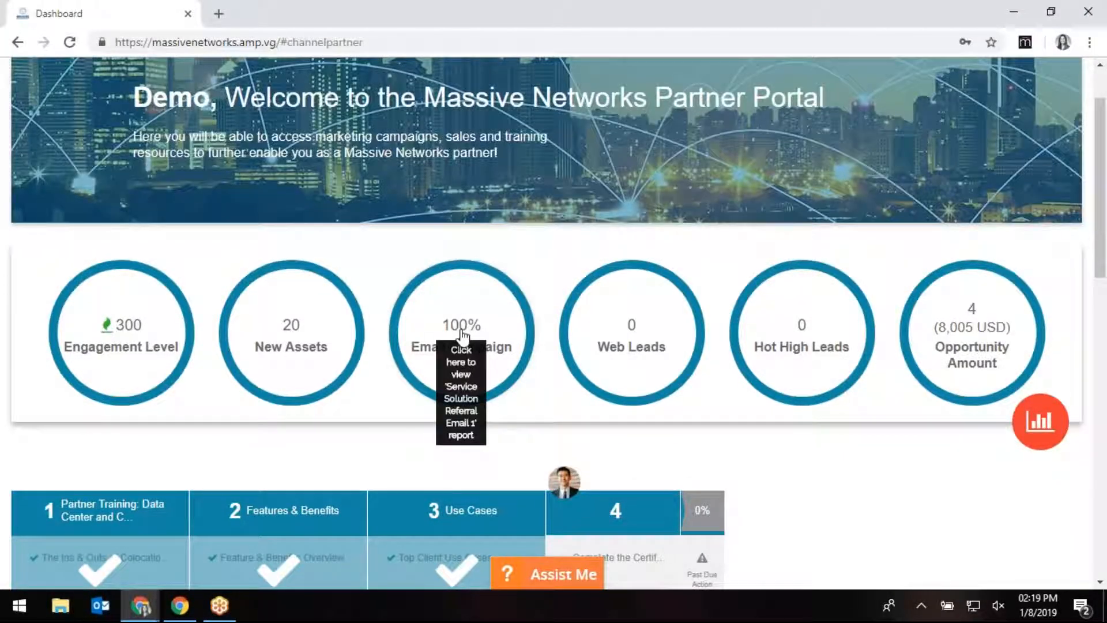
{"action": "left_click", "coordinate": [461, 333]}
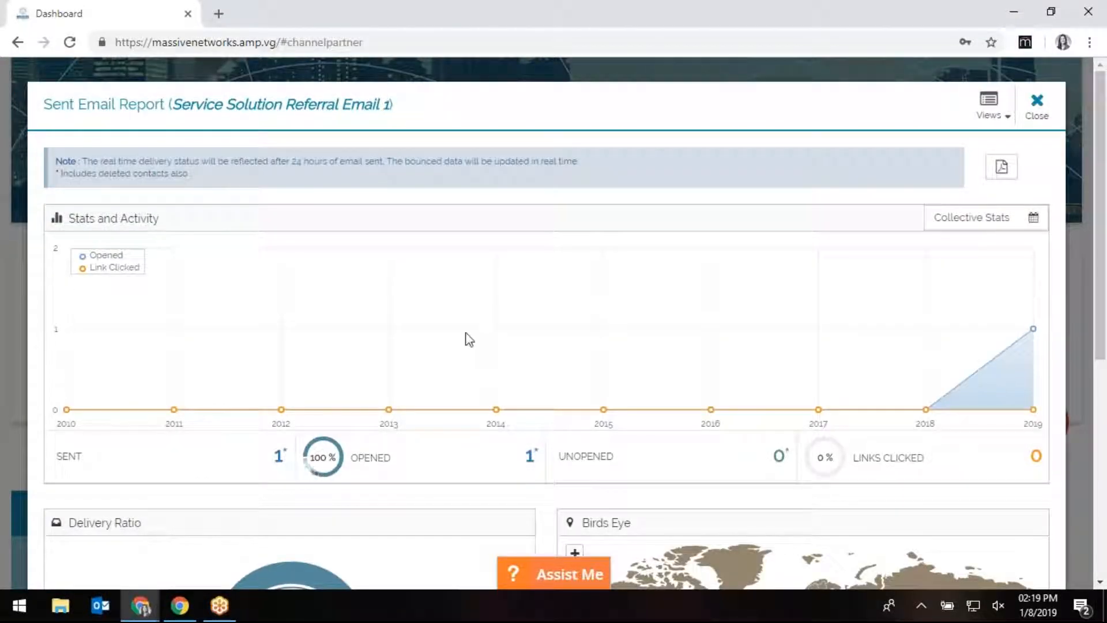
{"action": "scroll", "coordinate": [462, 438], "scroll_direction": "down", "scroll_amount": 3}
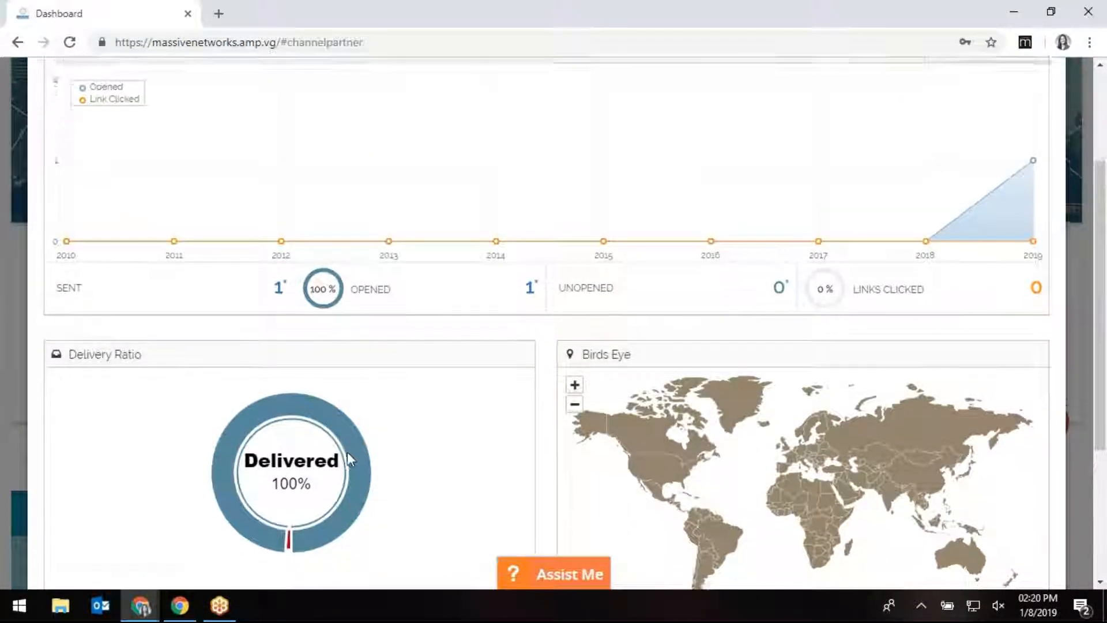
{"action": "scroll", "coordinate": [347, 456], "scroll_direction": "down", "scroll_amount": 3}
{"action": "scroll", "coordinate": [348, 467], "scroll_direction": "up", "scroll_amount": 3}
{"action": "scroll", "coordinate": [563, 436], "scroll_direction": "up", "scroll_amount": 2}
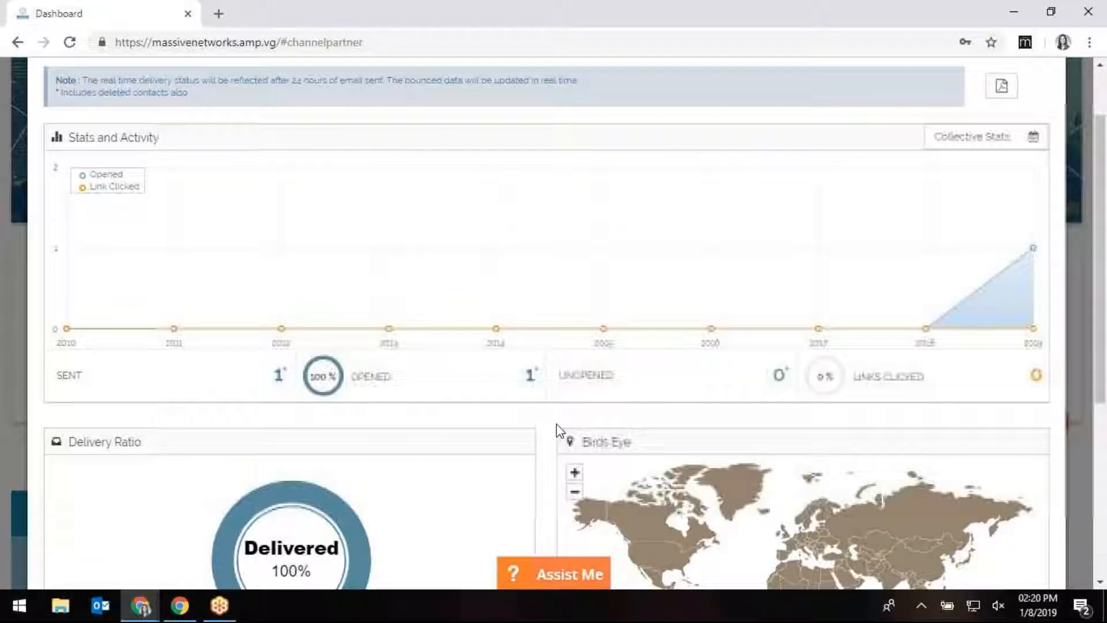
{"action": "scroll", "coordinate": [818, 310], "scroll_direction": "up", "scroll_amount": 2}
{"action": "left_click", "coordinate": [991, 118]}
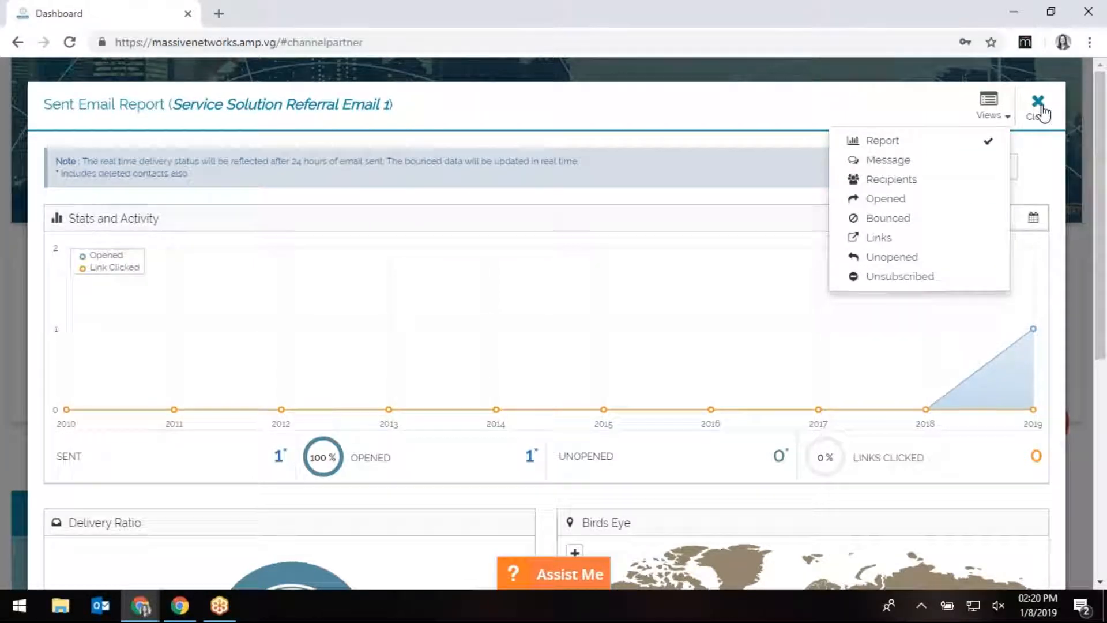
{"action": "left_click", "coordinate": [1034, 120]}
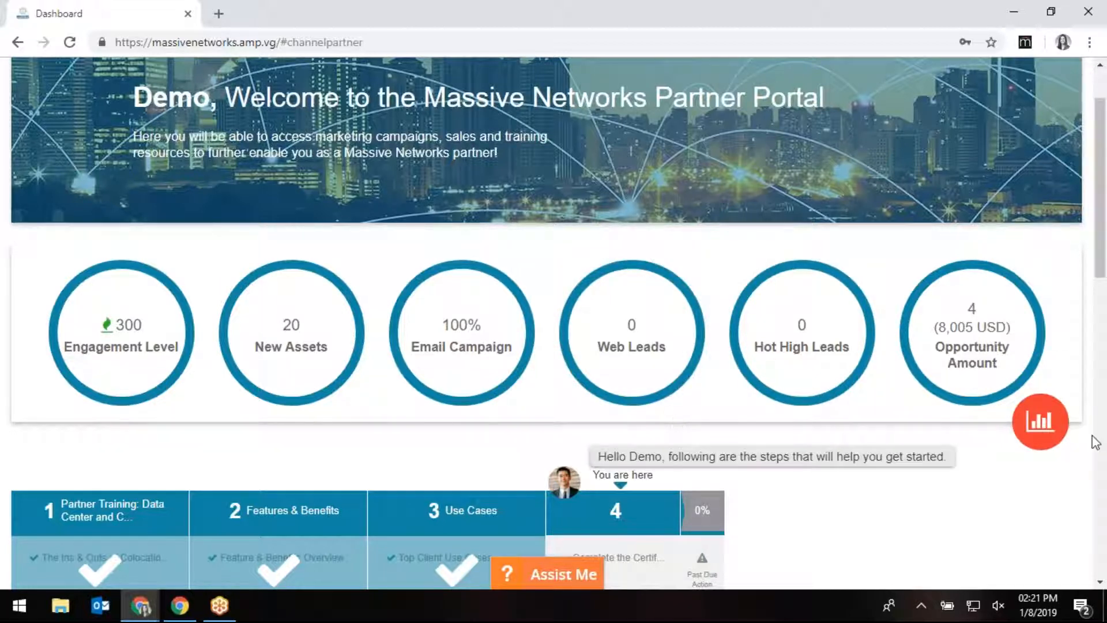
{"action": "left_click", "coordinate": [976, 355]}
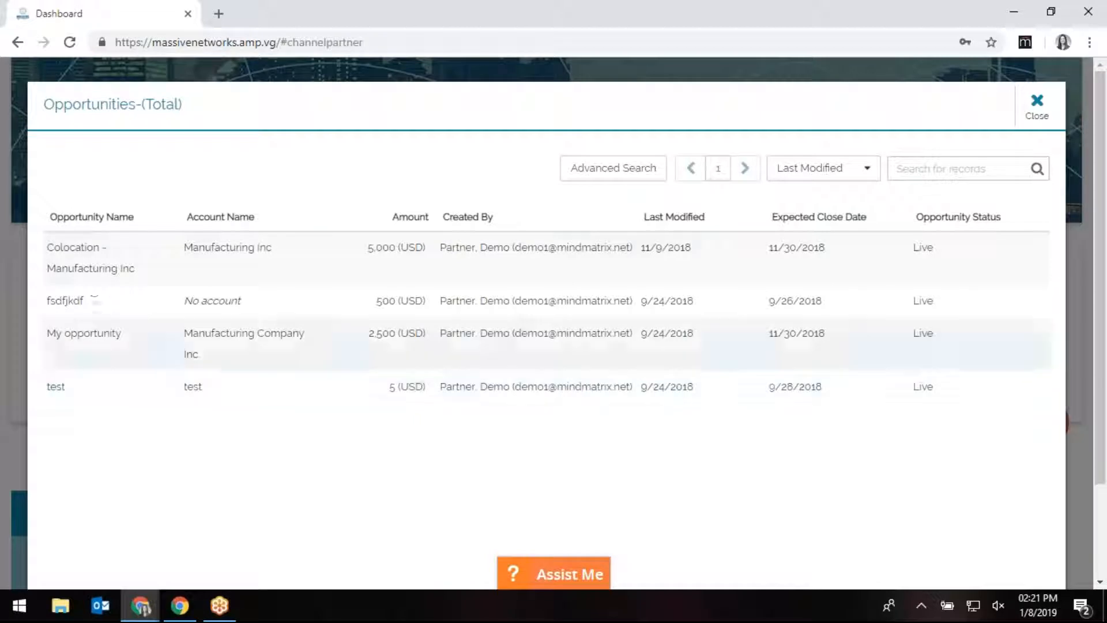
{"action": "left_click", "coordinate": [91, 269]}
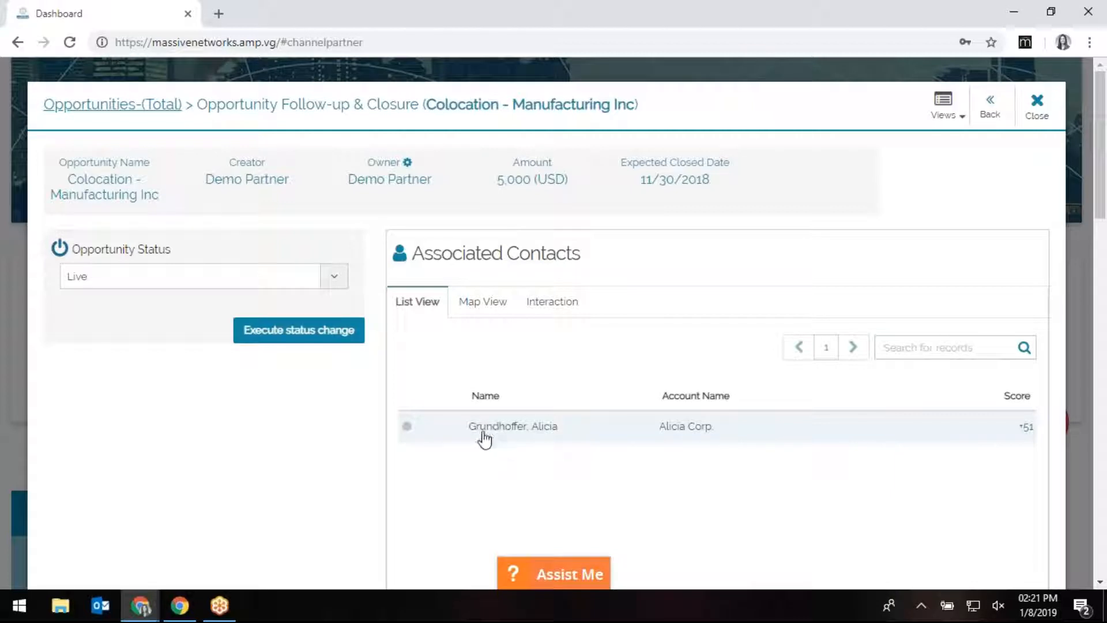
{"action": "left_click", "coordinate": [1038, 110]}
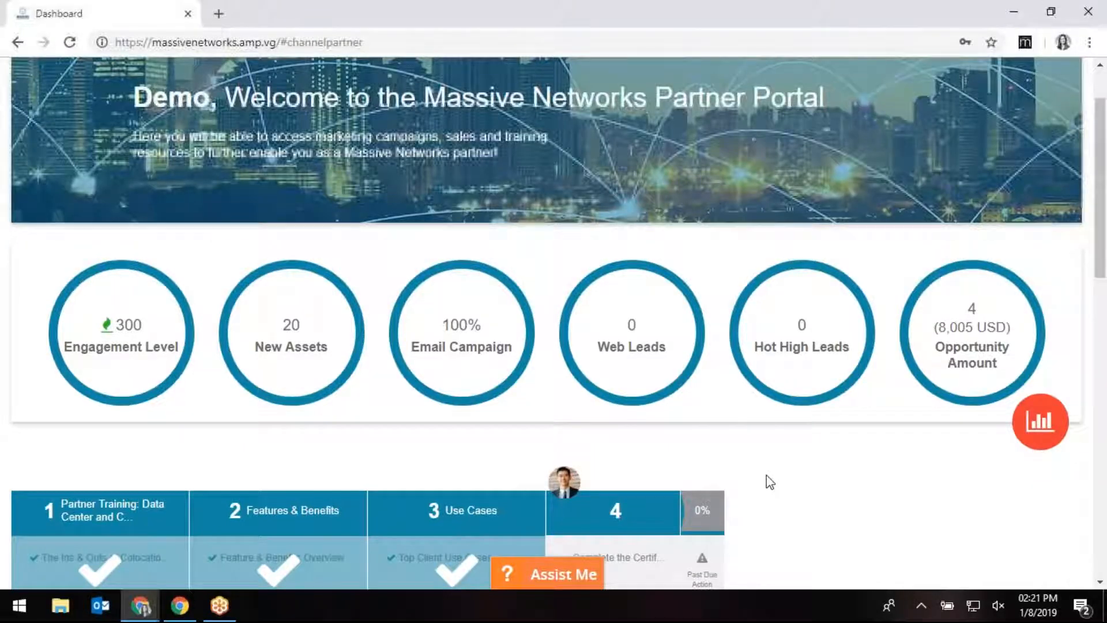
Scroll the Dashboard down past the onboarding steps to the playbook cards.
{"action": "scroll", "coordinate": [934, 445], "scroll_direction": "down", "scroll_amount": 3}
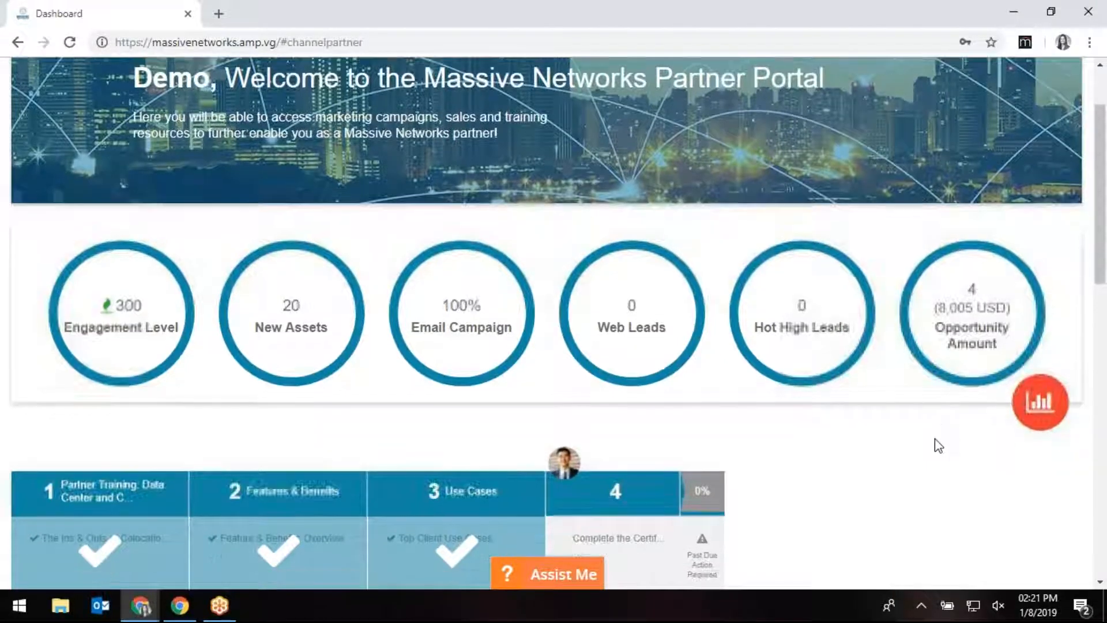
{"action": "scroll", "coordinate": [932, 450], "scroll_direction": "down", "scroll_amount": 1}
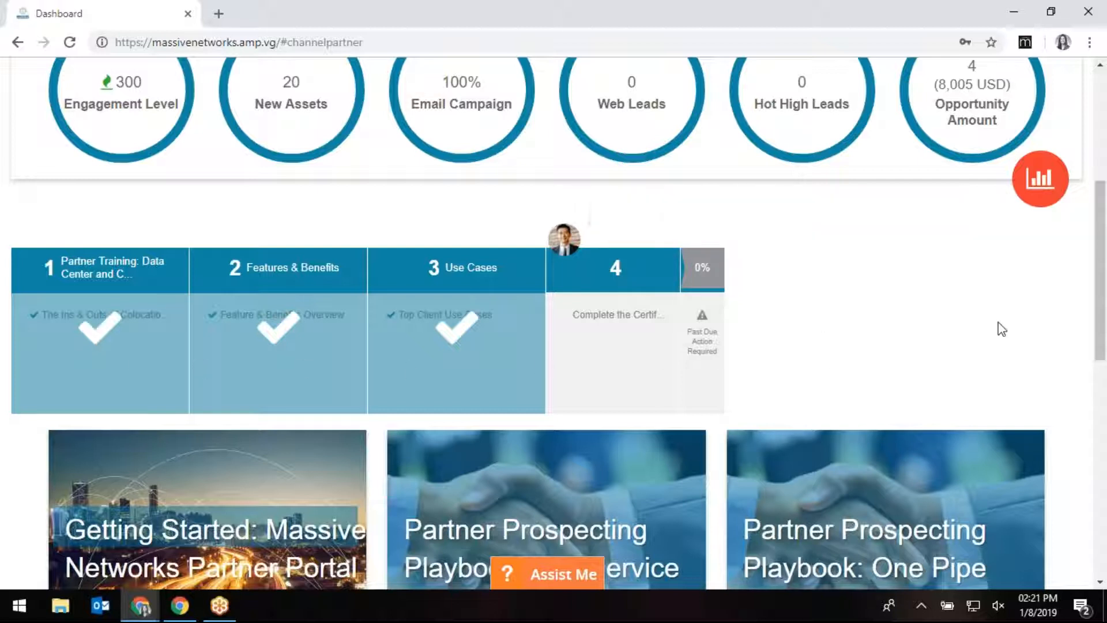
{"action": "left_click_drag", "start_coordinate": [1101, 282], "coordinate": [1104, 402]}
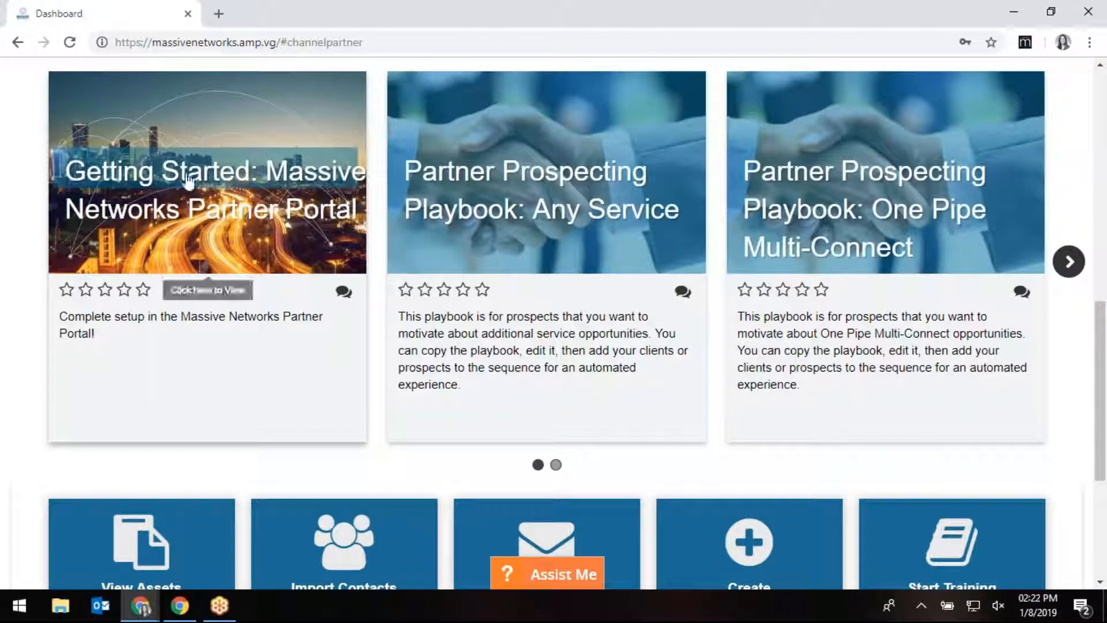
In the Getting Started playbook, expand the Activate social media and Generate website tracking code steps.
{"action": "left_click", "coordinate": [220, 224]}
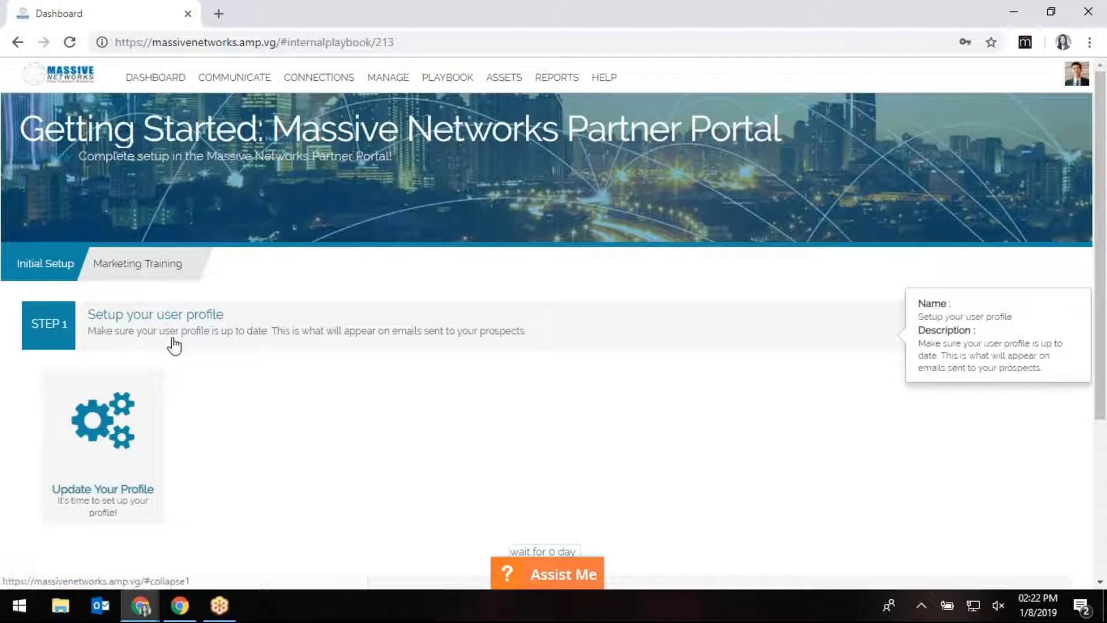
{"action": "scroll", "coordinate": [294, 448], "scroll_direction": "down", "scroll_amount": 3}
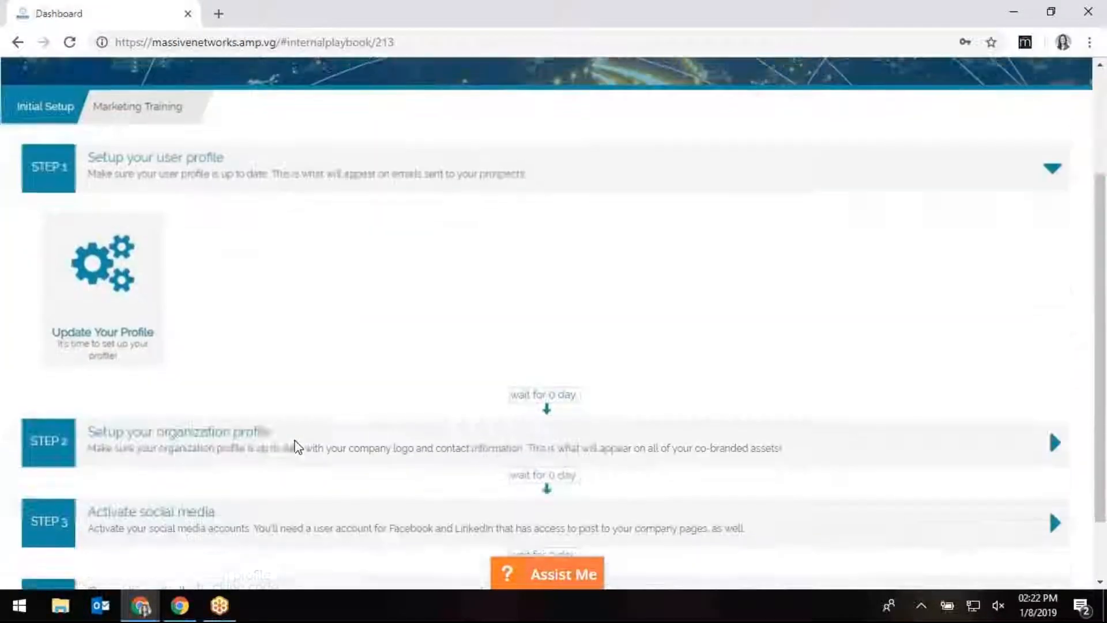
{"action": "scroll", "coordinate": [166, 445], "scroll_direction": "down", "scroll_amount": 2}
{"action": "left_click", "coordinate": [166, 446]}
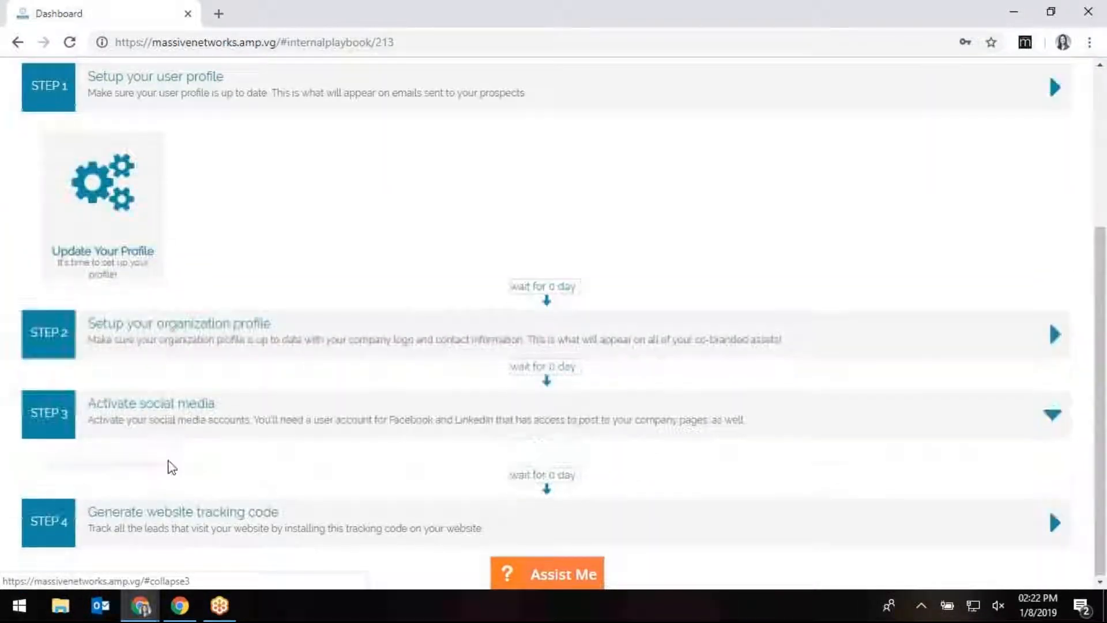
{"action": "left_click", "coordinate": [158, 539]}
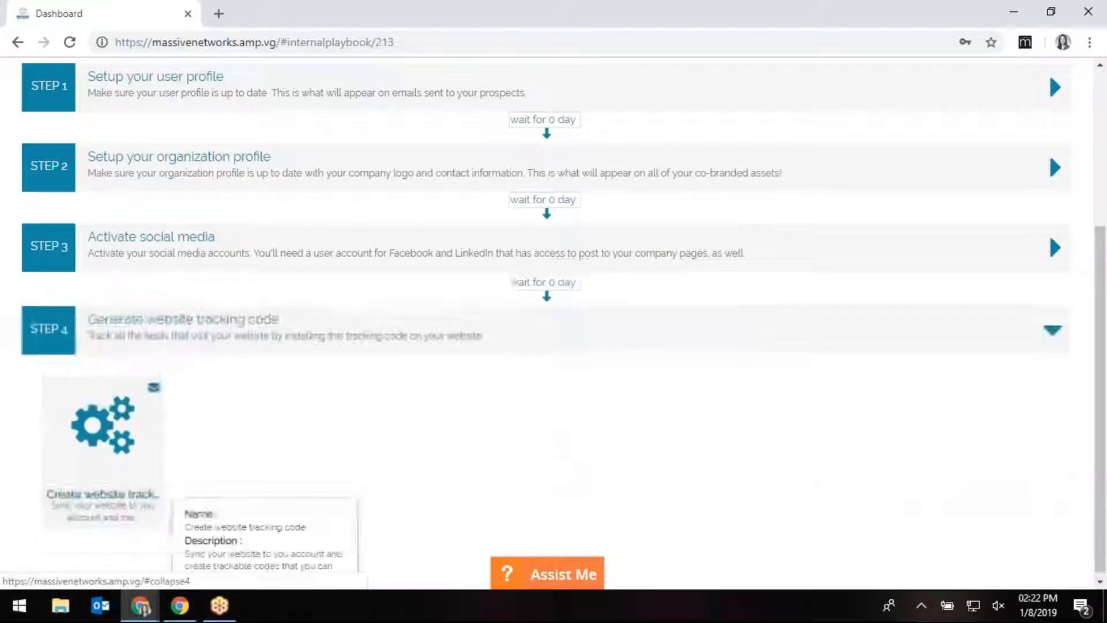
{"action": "scroll", "coordinate": [294, 462], "scroll_direction": "up", "scroll_amount": 5}
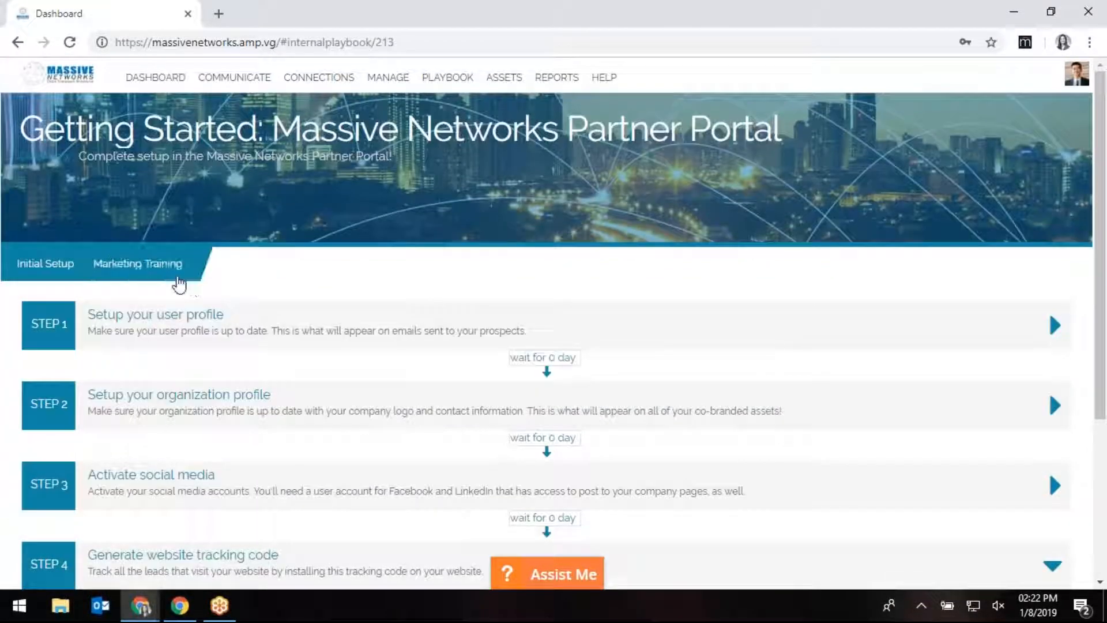
Review Marketing Training, collapsing the Import your contact list(s) step, then return to Dashboard.
{"action": "left_click", "coordinate": [178, 285]}
{"action": "scroll", "coordinate": [279, 443], "scroll_direction": "down", "scroll_amount": 3}
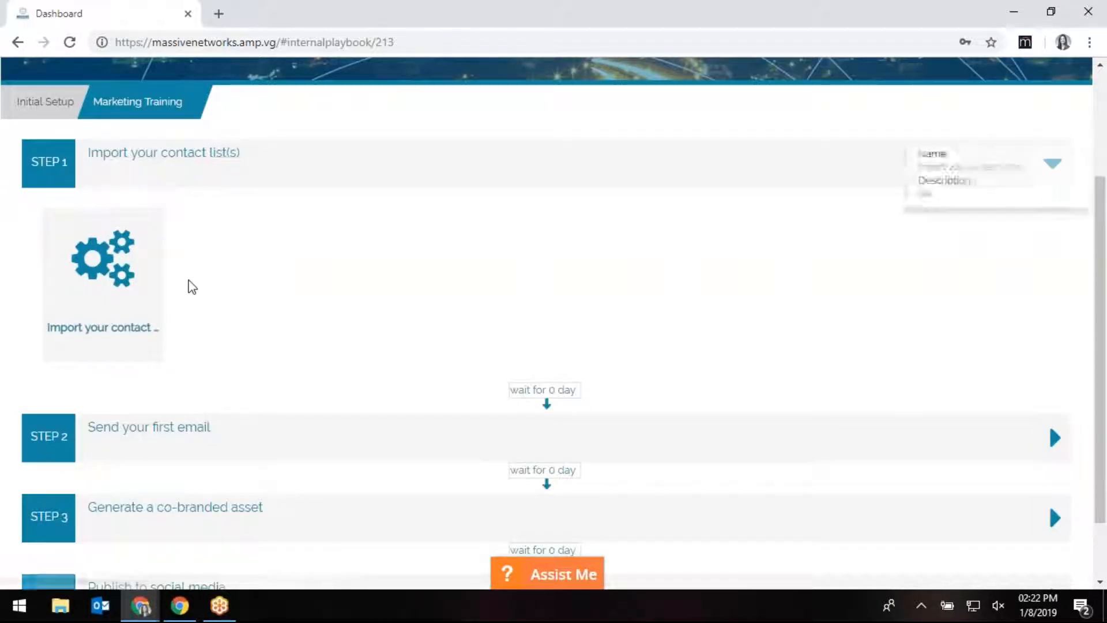
{"action": "left_click", "coordinate": [195, 162]}
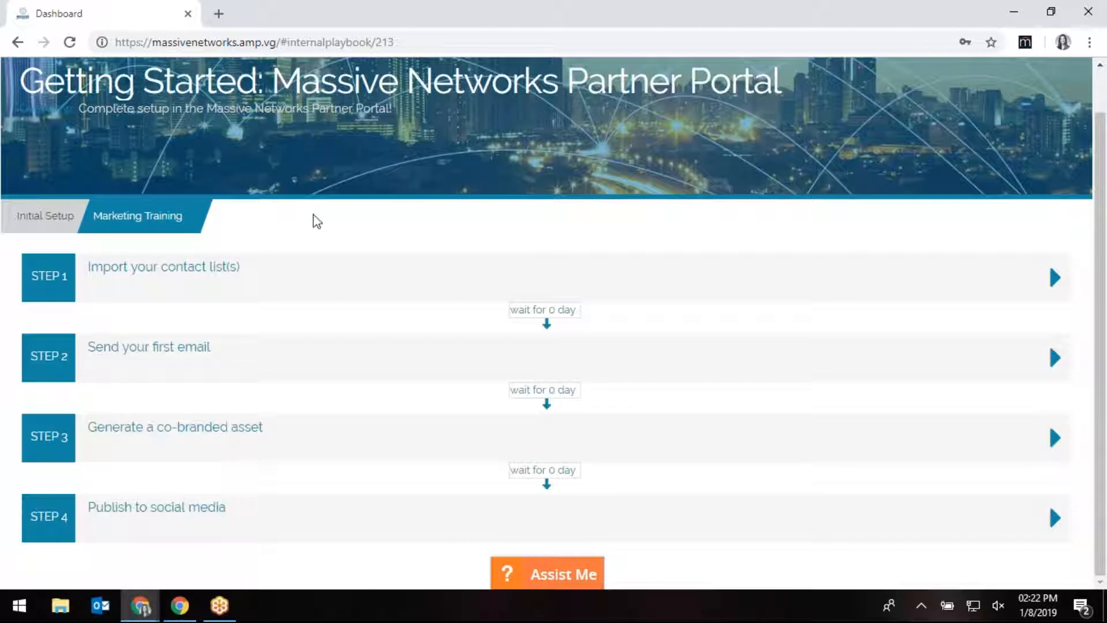
{"action": "scroll", "coordinate": [421, 210], "scroll_direction": "up", "scroll_amount": 1}
{"action": "left_click", "coordinate": [148, 78]}
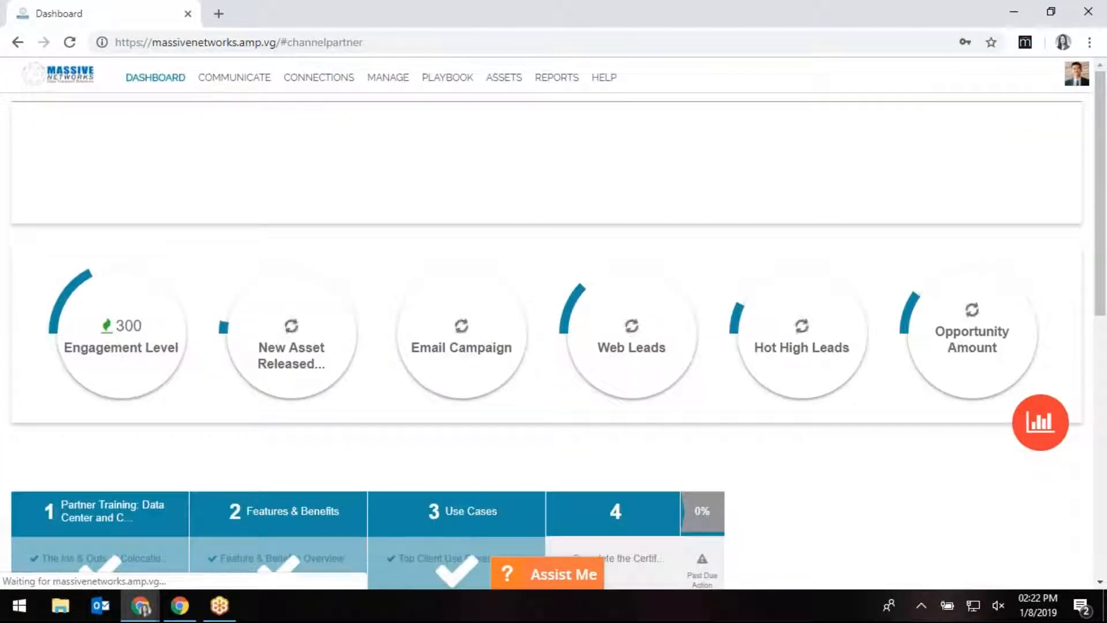
Page through the playbook carousel and open the 'Partner Prospecting Playbook: Any Service' card.
{"action": "scroll", "coordinate": [599, 291], "scroll_direction": "down", "scroll_amount": 4}
{"action": "scroll", "coordinate": [932, 277], "scroll_direction": "down", "scroll_amount": 4}
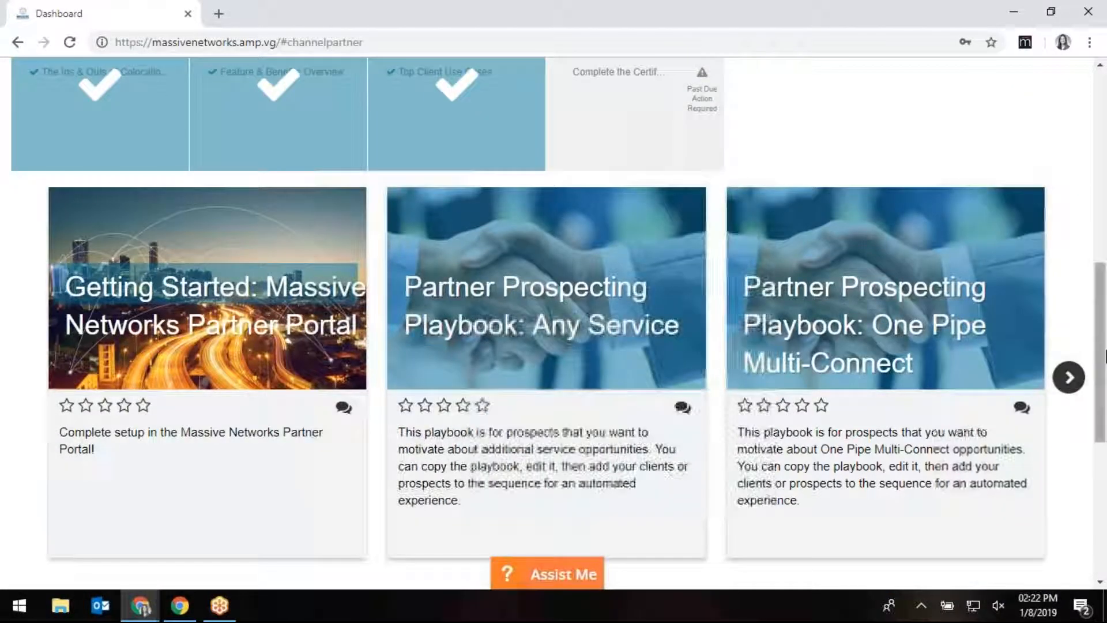
{"action": "left_click", "coordinate": [1069, 378]}
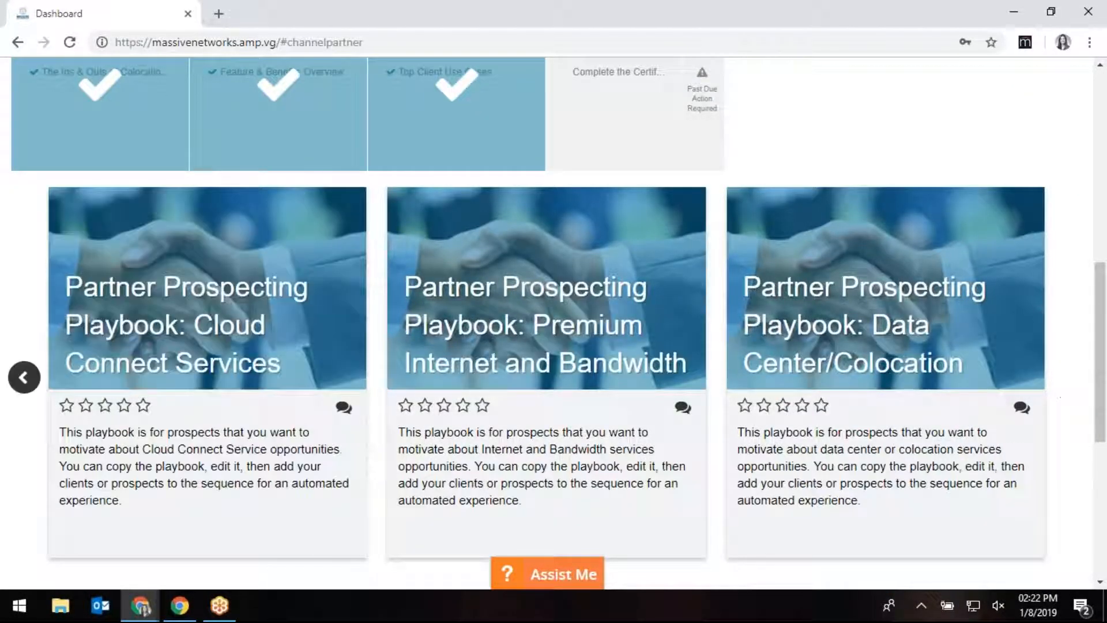
{"action": "left_click", "coordinate": [23, 377]}
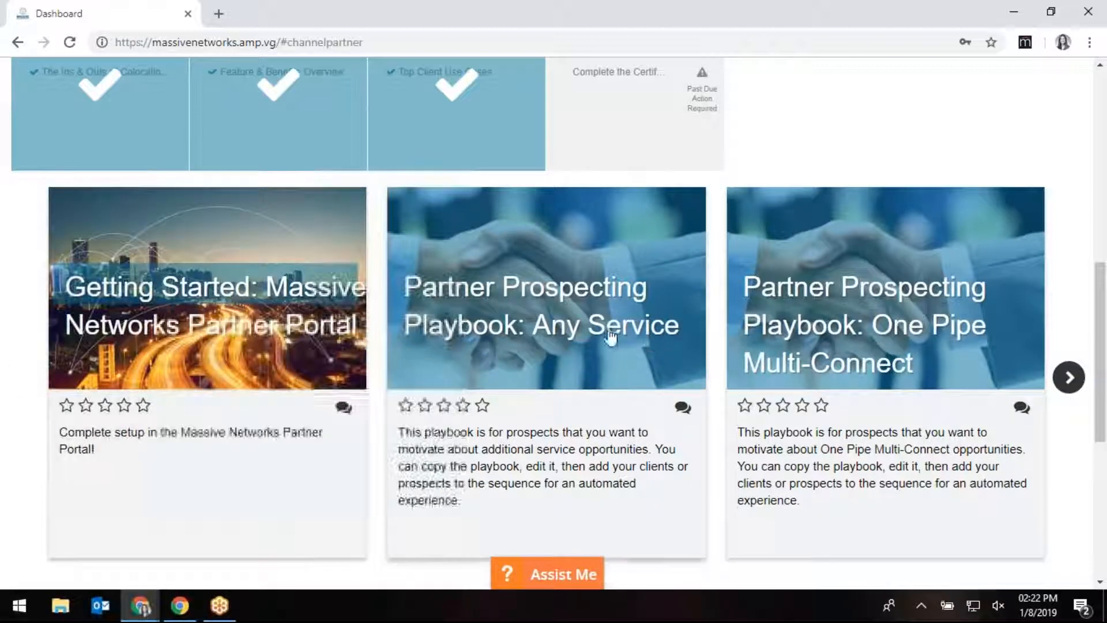
{"action": "left_click", "coordinate": [562, 329]}
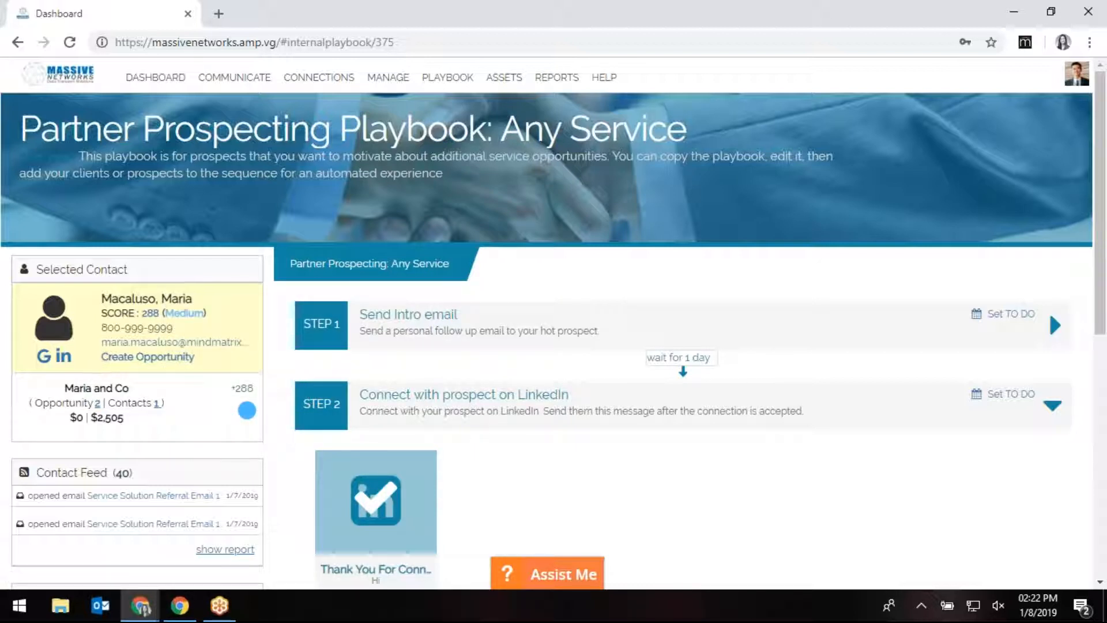
Expand Step 1, 'Send Intro email', to show its intro email asset.
{"action": "scroll", "coordinate": [216, 453], "scroll_direction": "down", "scroll_amount": 4}
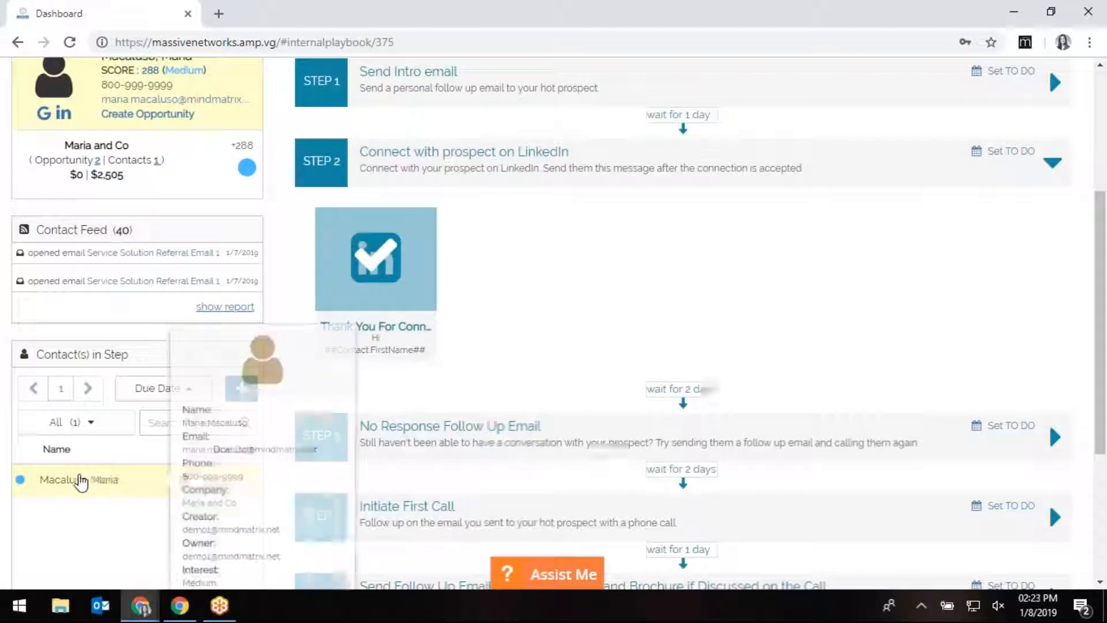
{"action": "scroll", "coordinate": [115, 566], "scroll_direction": "up", "scroll_amount": 4}
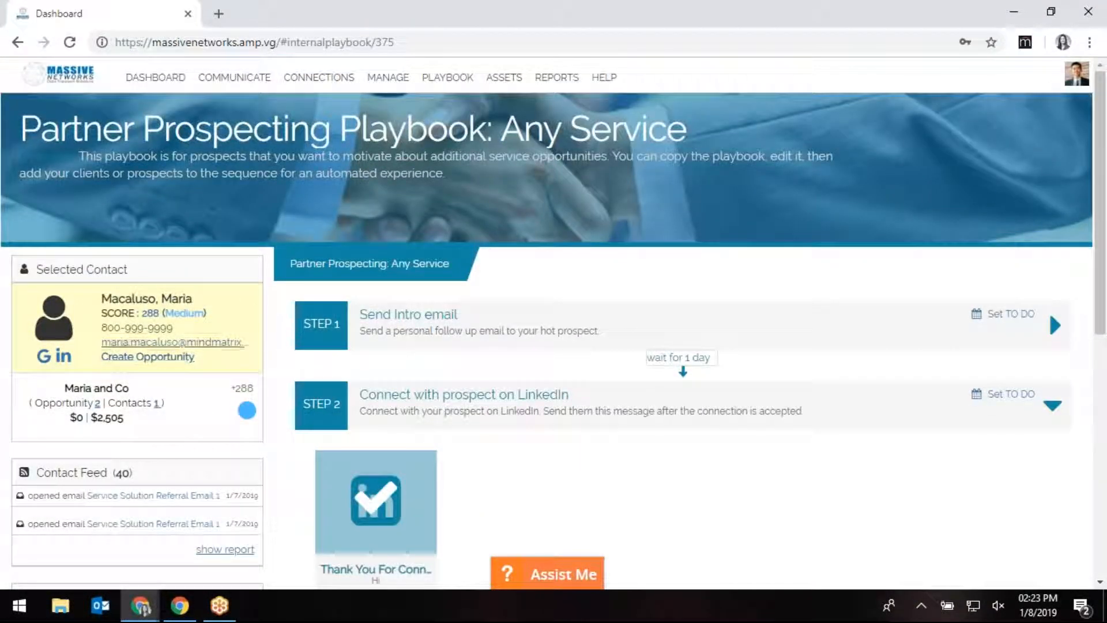
{"action": "left_click", "coordinate": [453, 345]}
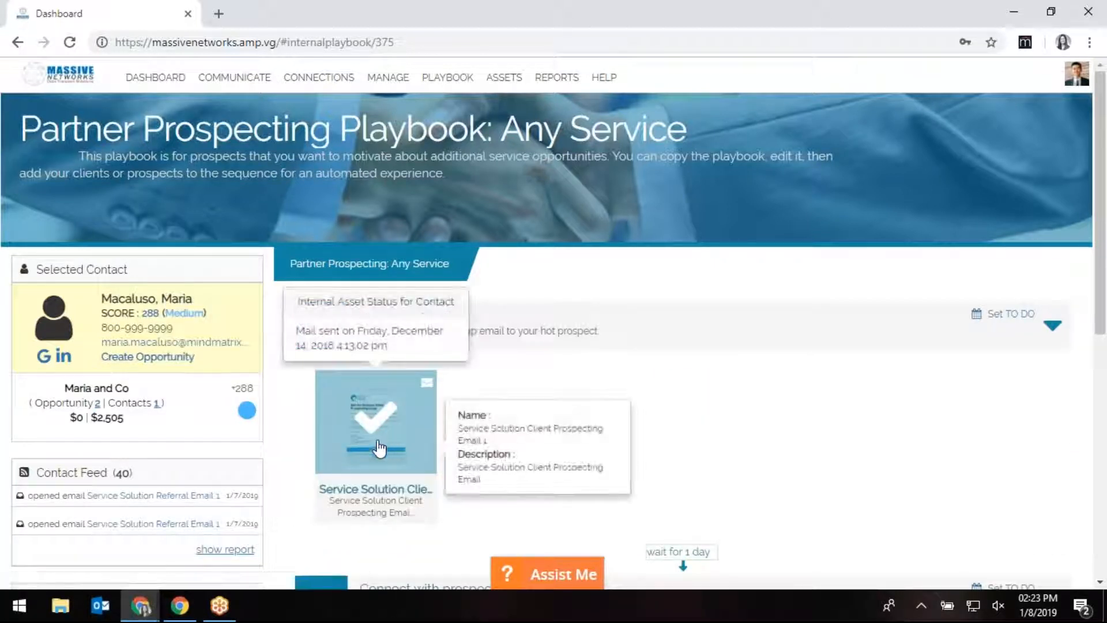
Start the Service Solution Client Prospecting Email from the Step 1 asset and inspect its logo and signature.
{"action": "left_click", "coordinate": [427, 384]}
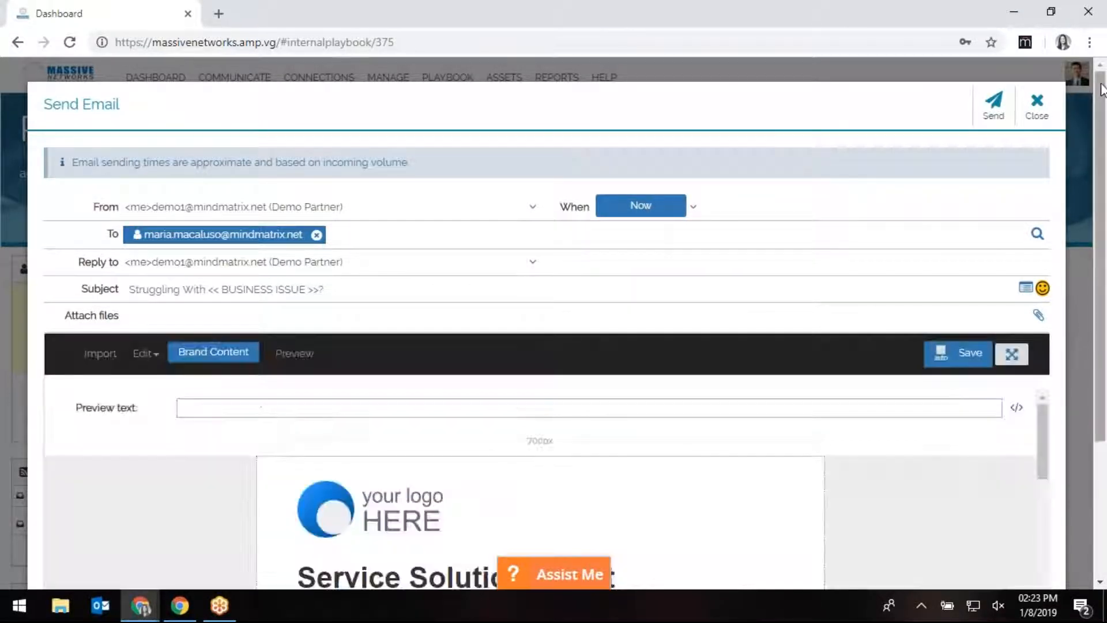
{"action": "left_click_drag", "start_coordinate": [1106, 103], "coordinate": [1106, 206]}
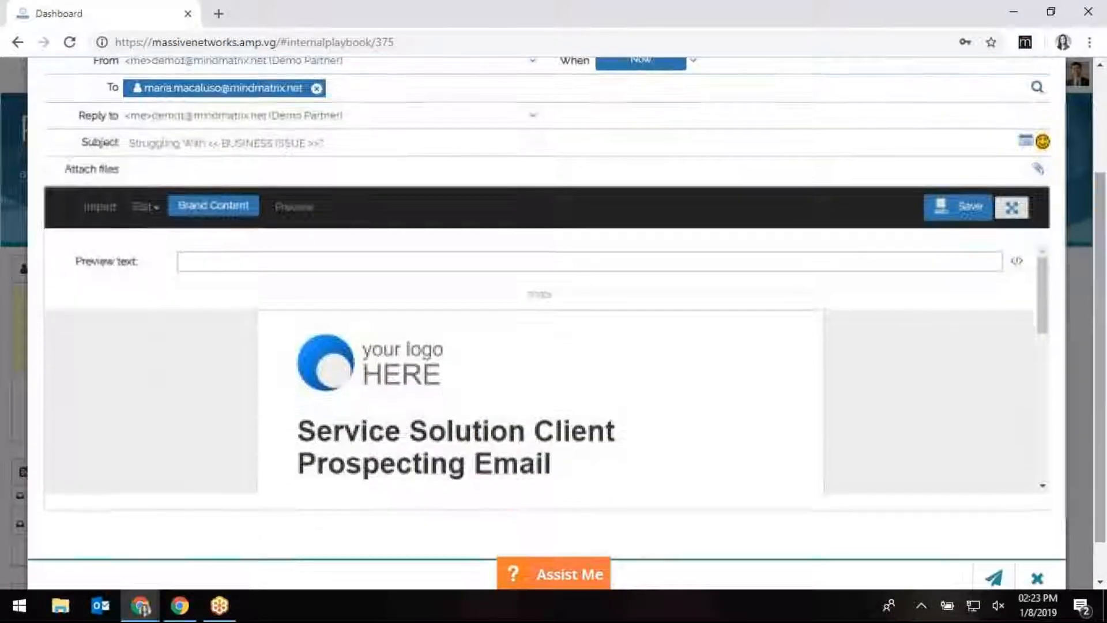
{"action": "left_click", "coordinate": [404, 376]}
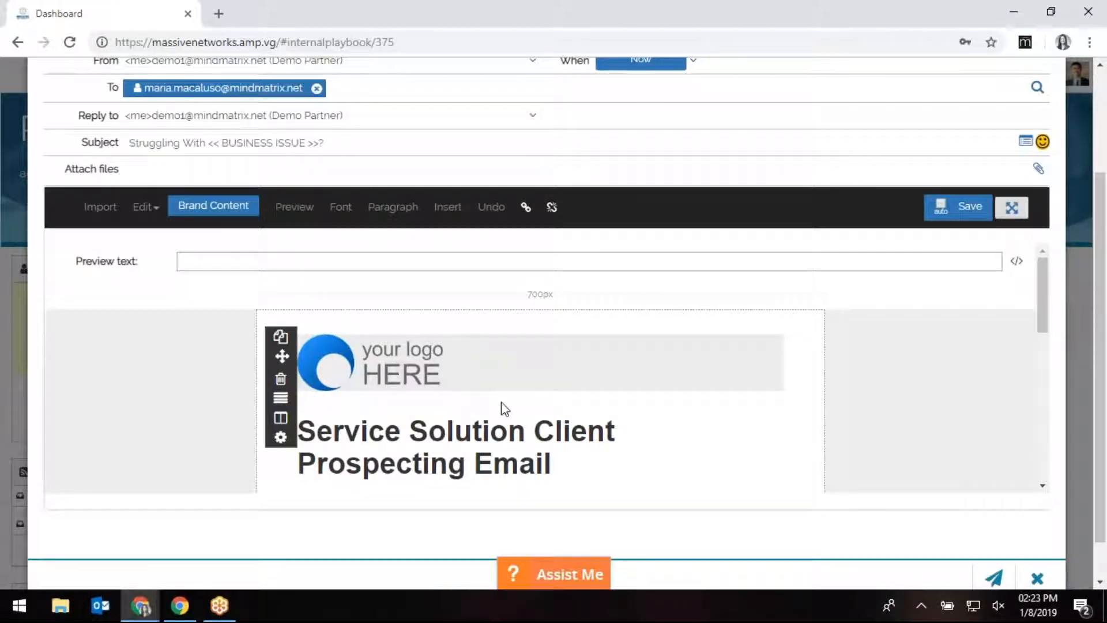
{"action": "scroll", "coordinate": [504, 408], "scroll_direction": "down", "scroll_amount": 10}
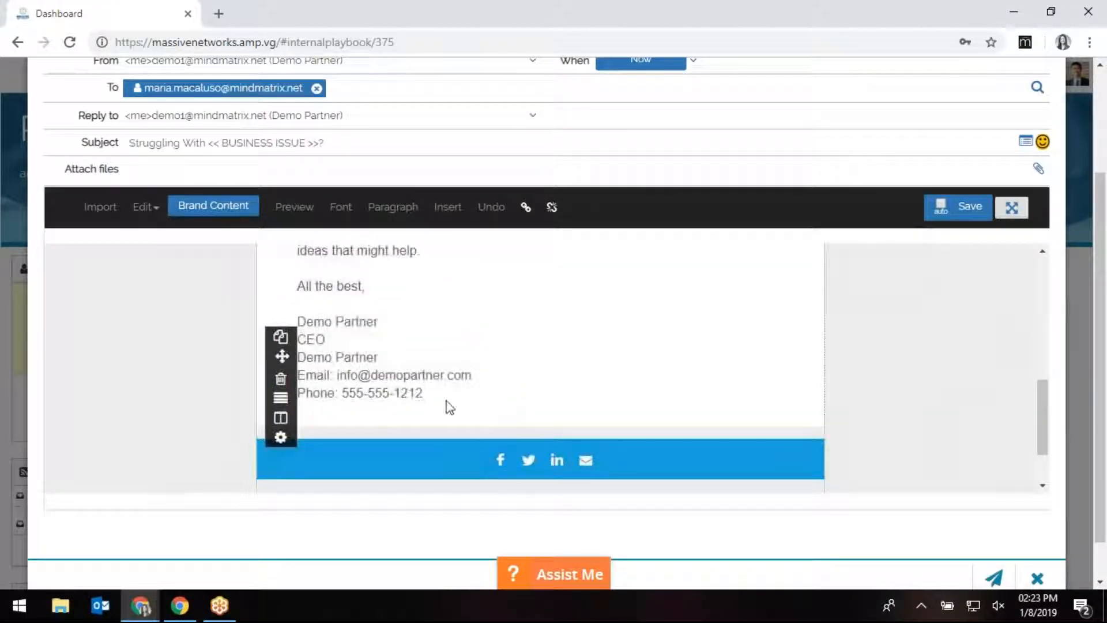
{"action": "left_click", "coordinate": [447, 407]}
{"action": "mouse_move", "coordinate": [424, 394]}
{"action": "left_mouse_down"}
{"action": "mouse_move", "coordinate": [301, 358]}
{"action": "mouse_move", "coordinate": [299, 337]}
{"action": "left_mouse_up"}
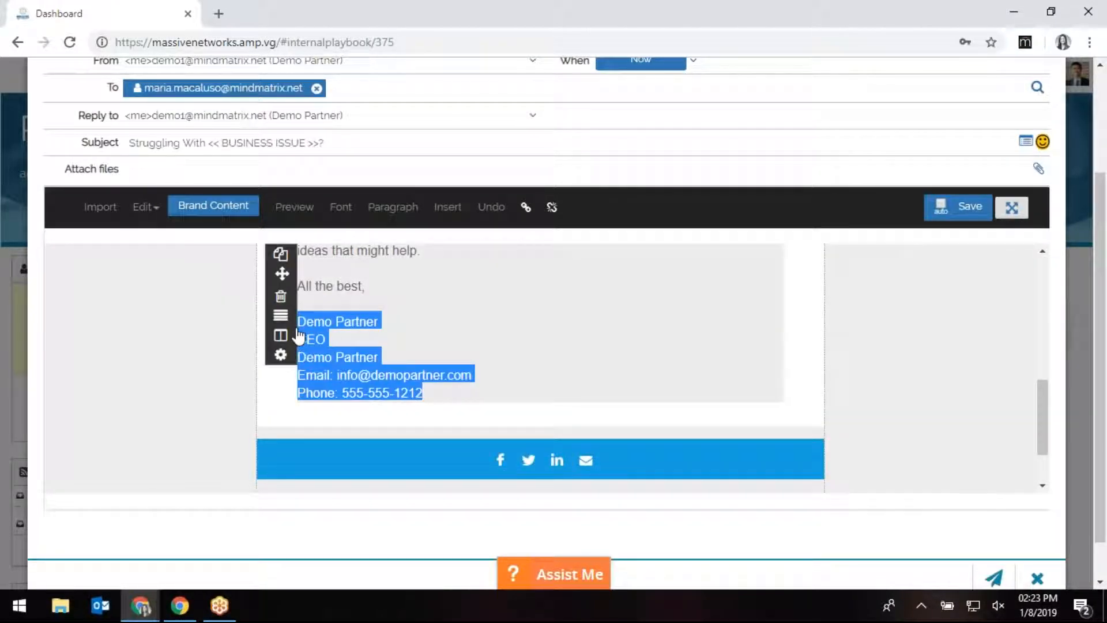
{"action": "left_click", "coordinate": [497, 374]}
Review the ( BUSINESS ISSUE ) placeholder and the 'All the best' closing in the email body.
{"action": "scroll", "coordinate": [541, 388], "scroll_direction": "up", "scroll_amount": 5}
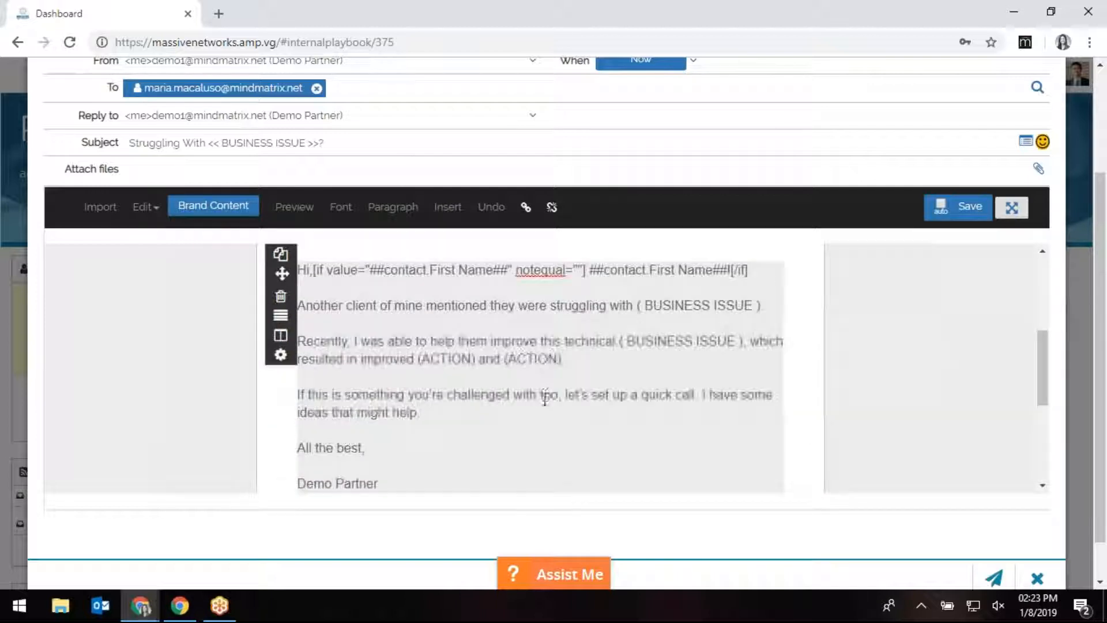
{"action": "scroll", "coordinate": [546, 403], "scroll_direction": "up", "scroll_amount": 1}
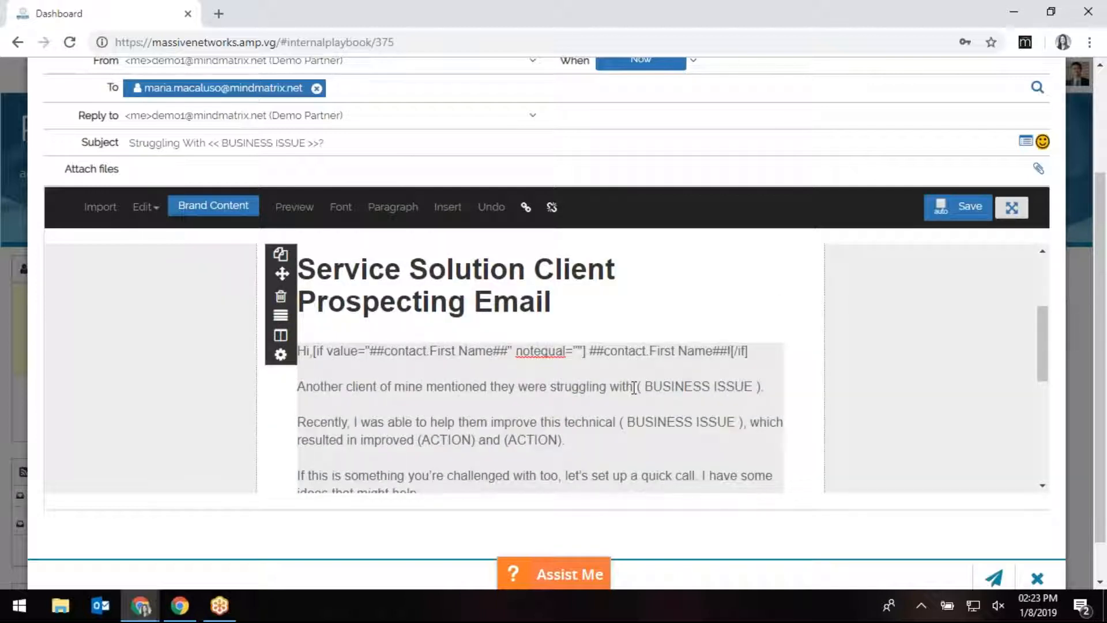
{"action": "left_click_drag", "start_coordinate": [657, 390], "coordinate": [756, 392]}
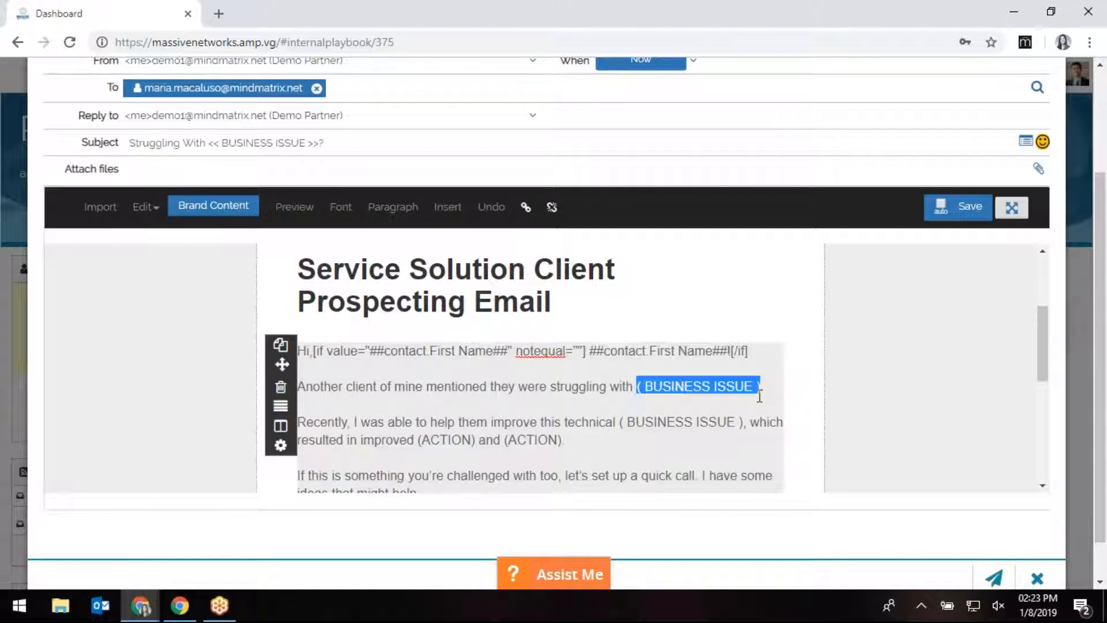
{"action": "left_click", "coordinate": [675, 445]}
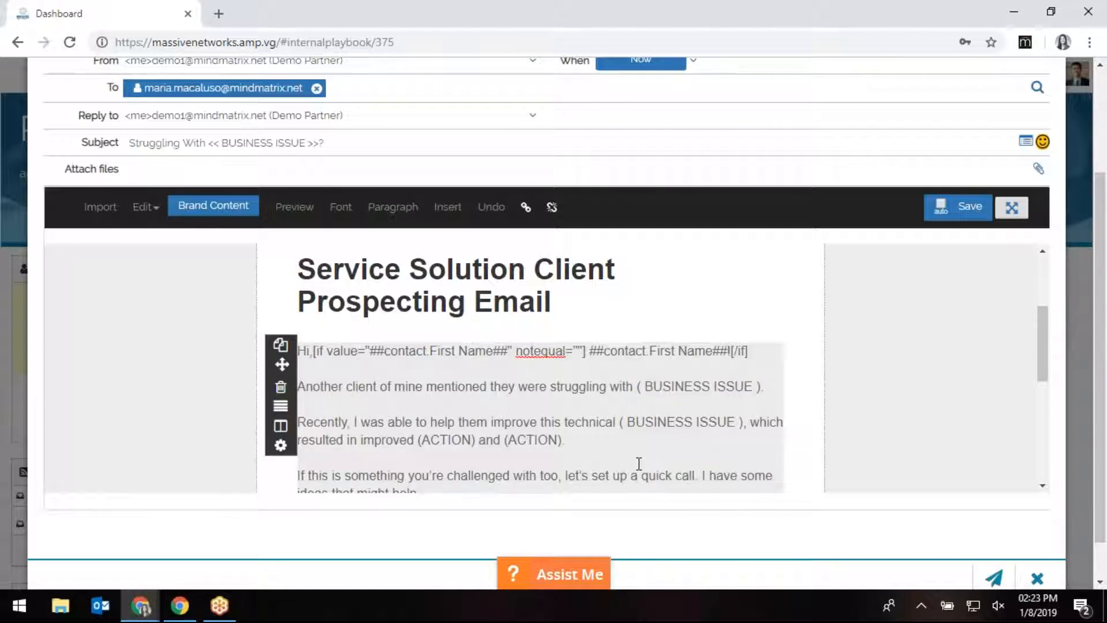
{"action": "scroll", "coordinate": [639, 464], "scroll_direction": "down", "scroll_amount": 2}
{"action": "left_click", "coordinate": [470, 432]}
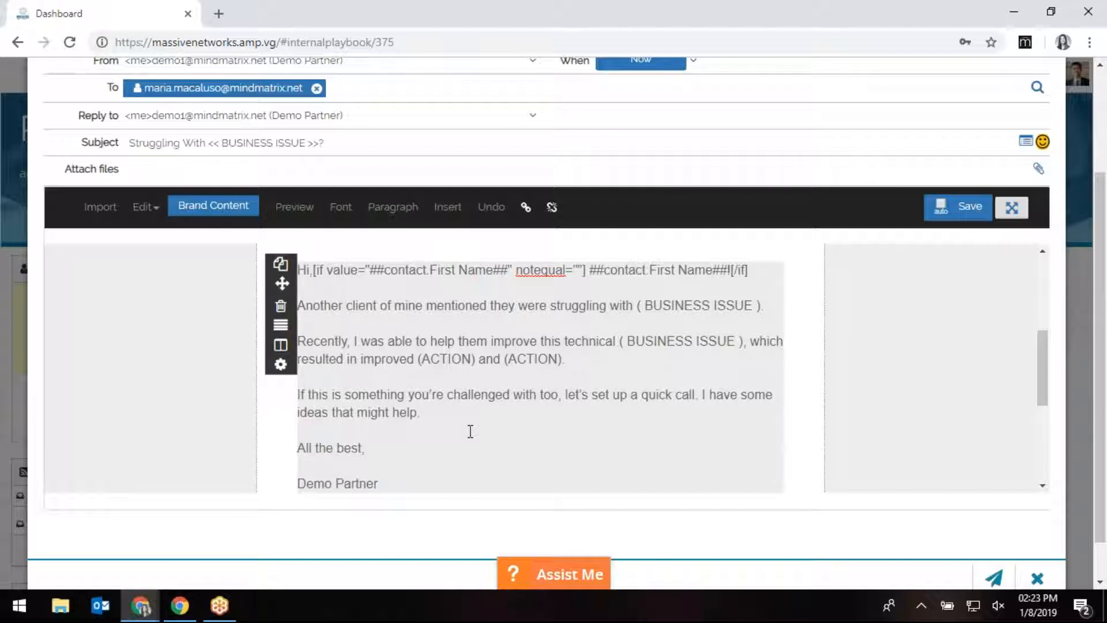
{"action": "scroll", "coordinate": [470, 432], "scroll_direction": "up", "scroll_amount": 2}
{"action": "scroll", "coordinate": [677, 294], "scroll_direction": "up", "scroll_amount": 2}
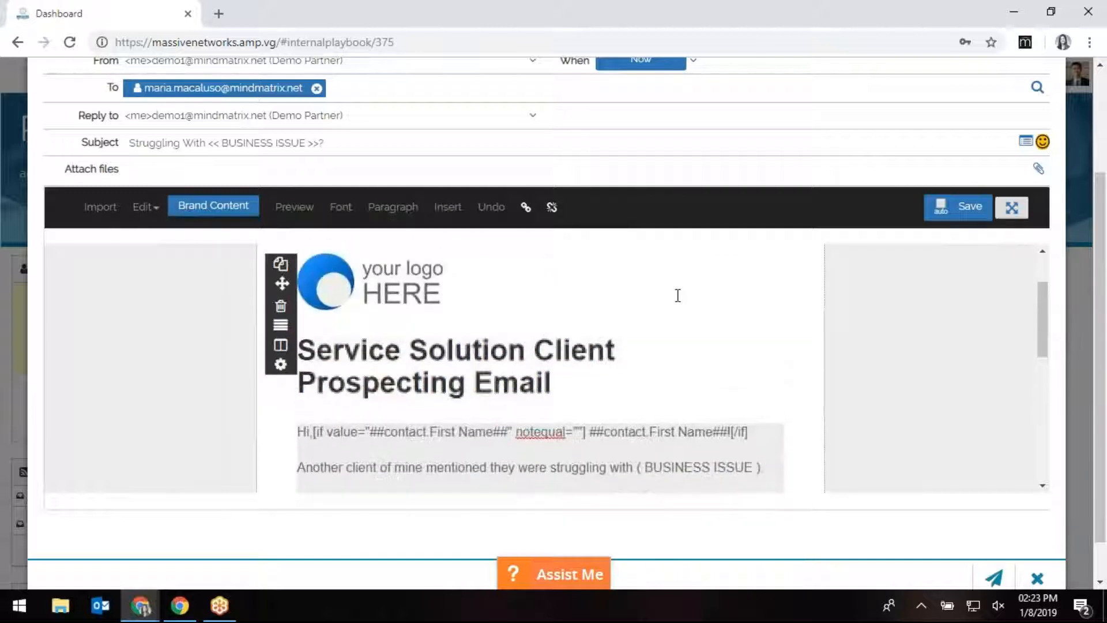
{"action": "scroll", "coordinate": [676, 314], "scroll_direction": "up", "scroll_amount": 5}
Try Schedule delivery with its date picker, then set the email back to send immediately.
{"action": "left_click", "coordinate": [623, 210]}
{"action": "left_click", "coordinate": [652, 299]}
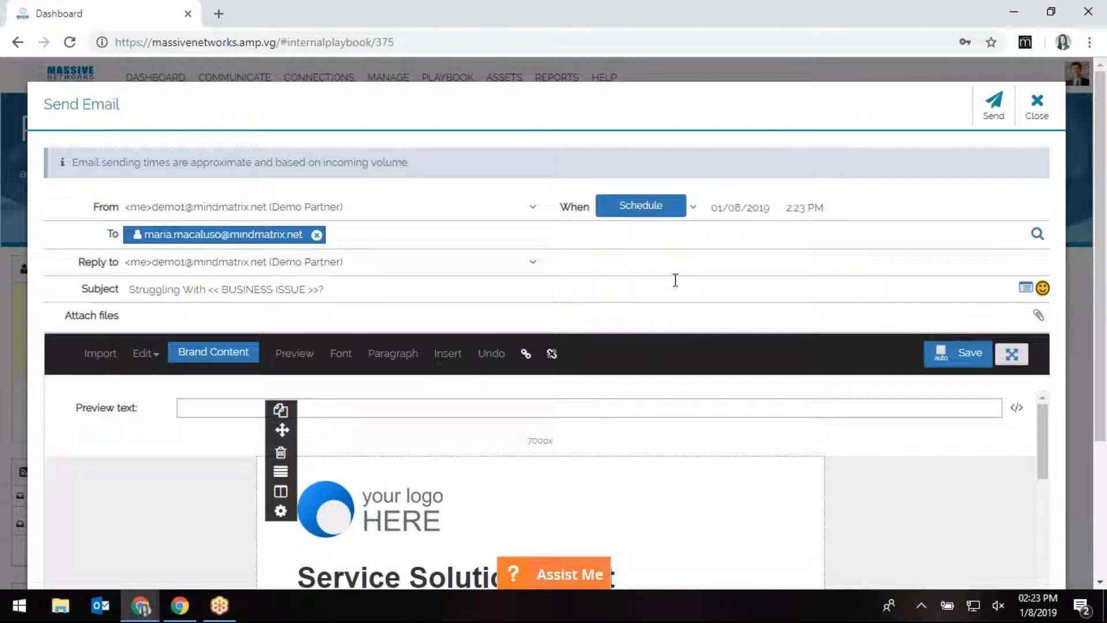
{"action": "left_click", "coordinate": [727, 212]}
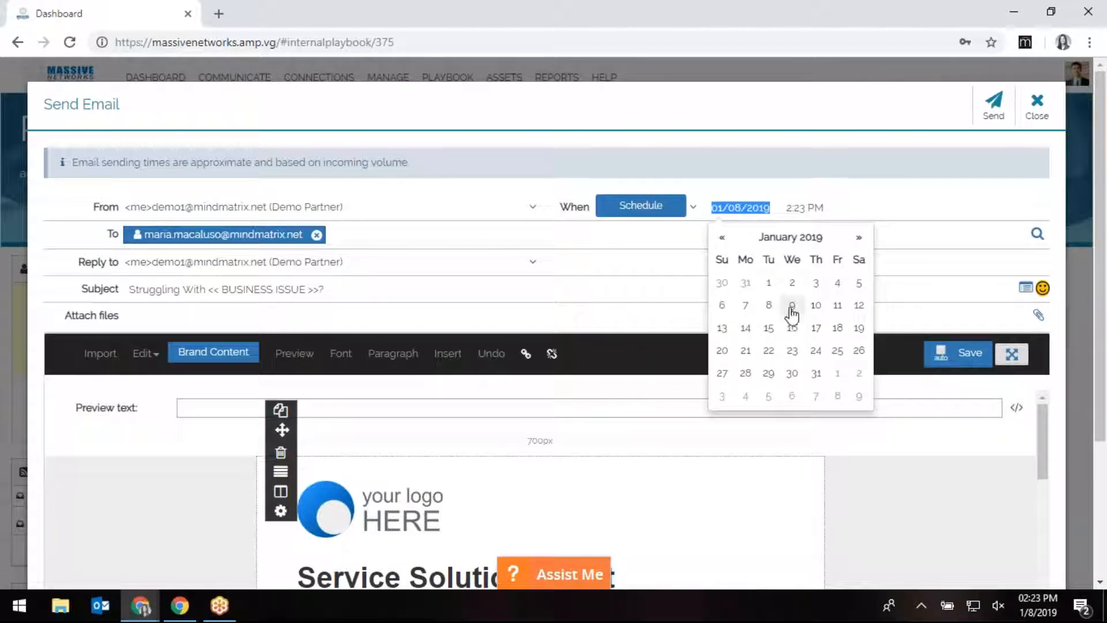
{"action": "left_click", "coordinate": [657, 215]}
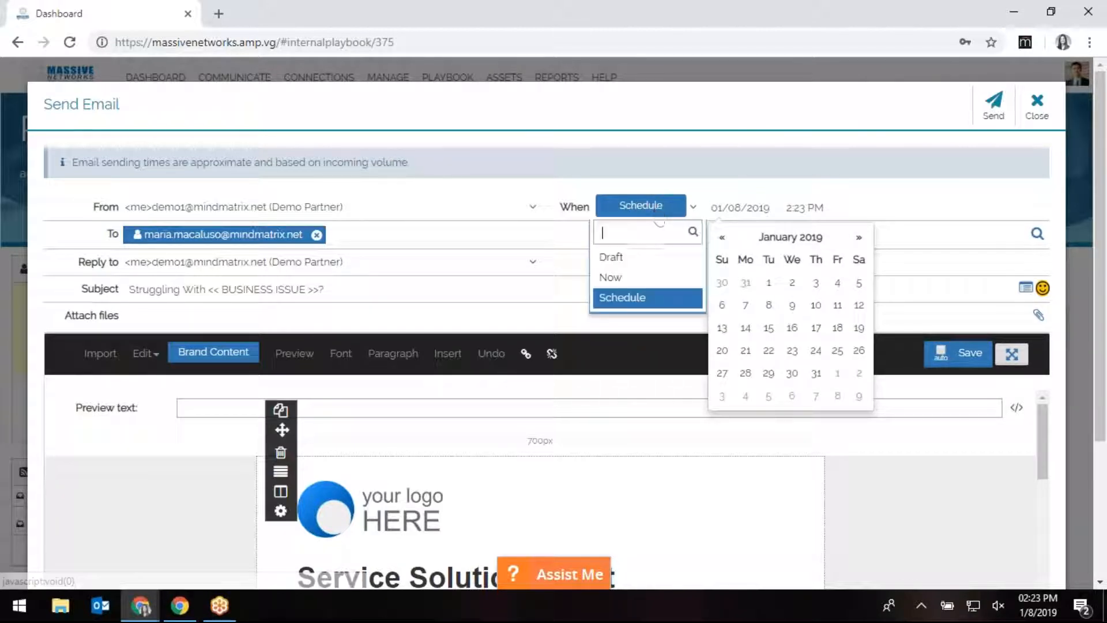
{"action": "left_click", "coordinate": [656, 279]}
Save and send the intro email, then scroll down to Step 2 'Connect with prospect on LinkedIn'.
{"action": "left_click", "coordinate": [1001, 117]}
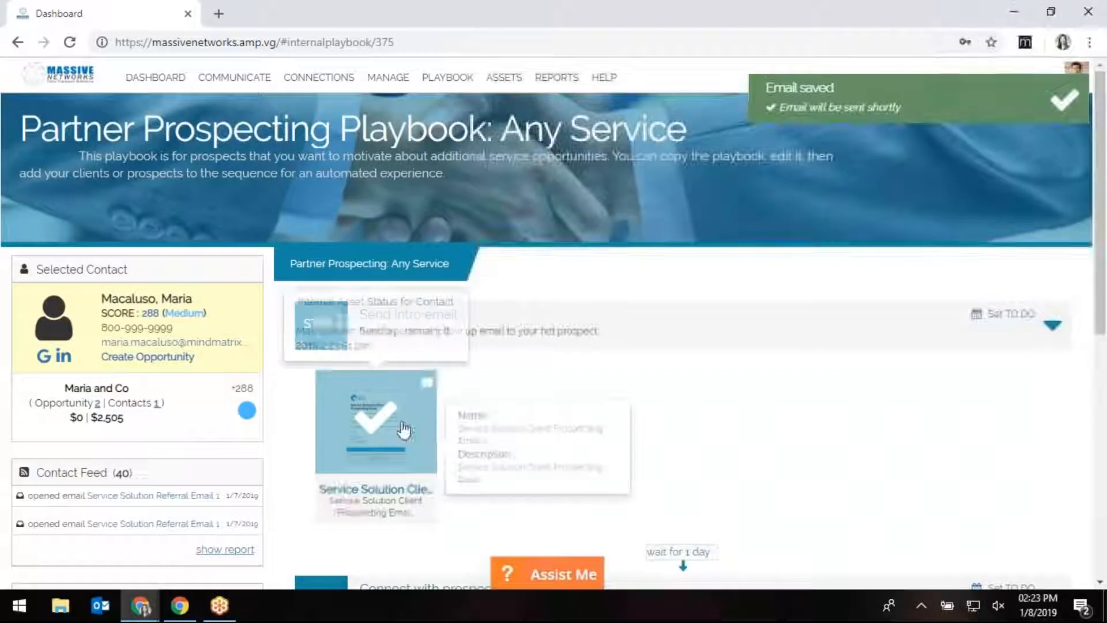
{"action": "scroll", "coordinate": [699, 404], "scroll_direction": "down", "scroll_amount": 1}
{"action": "scroll", "coordinate": [699, 403], "scroll_direction": "down", "scroll_amount": 4}
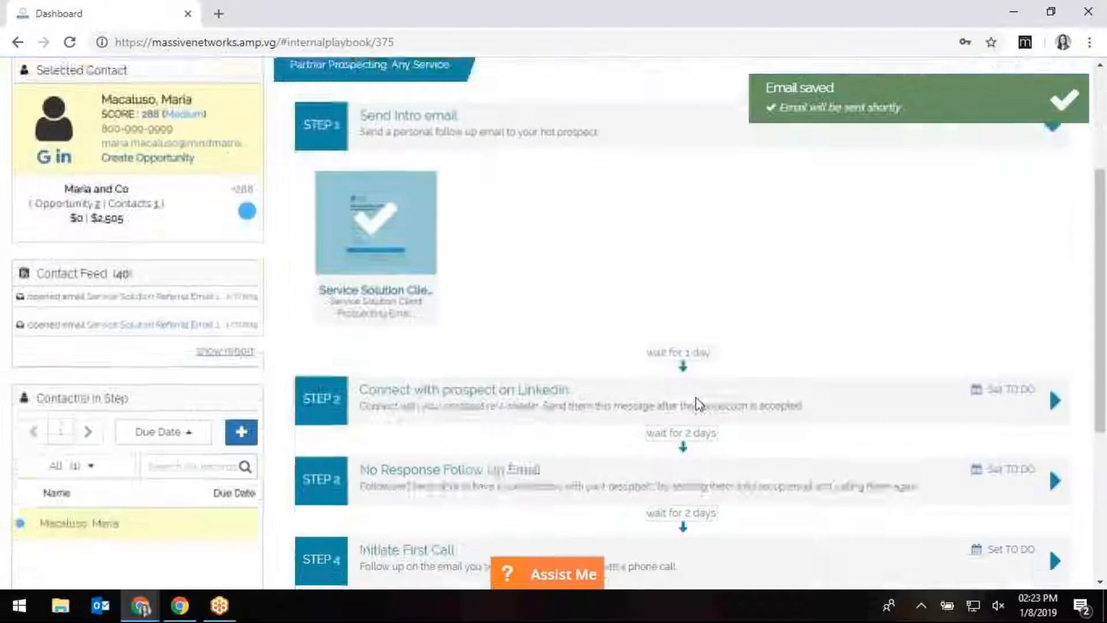
{"action": "mouse_move", "coordinate": [406, 171]}
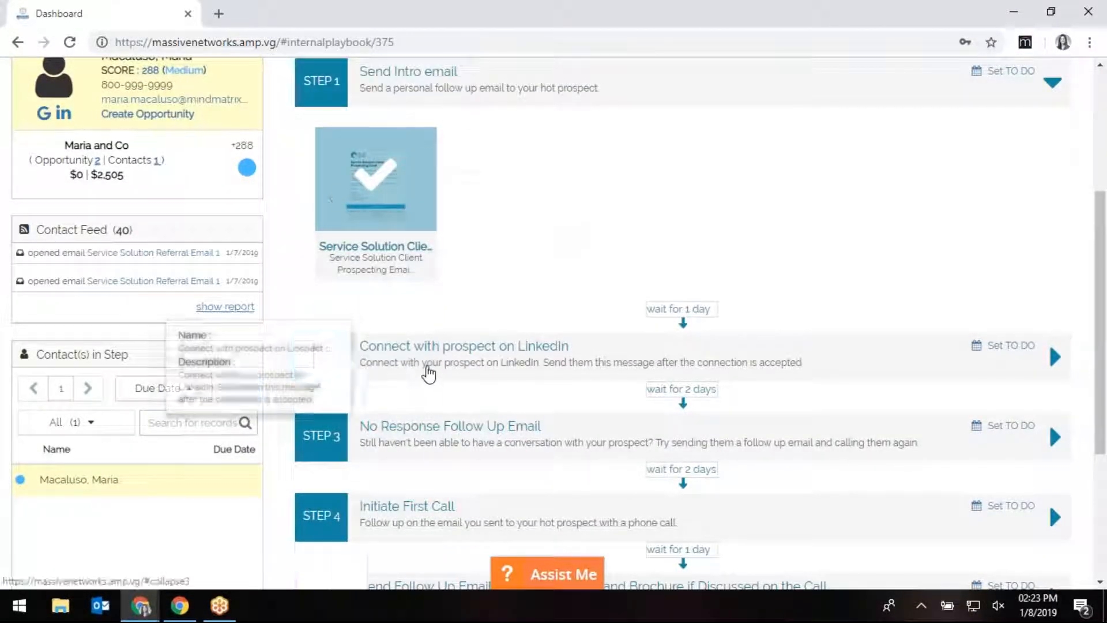
Expand Step 2 and search for the contact on LinkedIn, then return to the portal tab.
{"action": "left_click", "coordinate": [479, 361]}
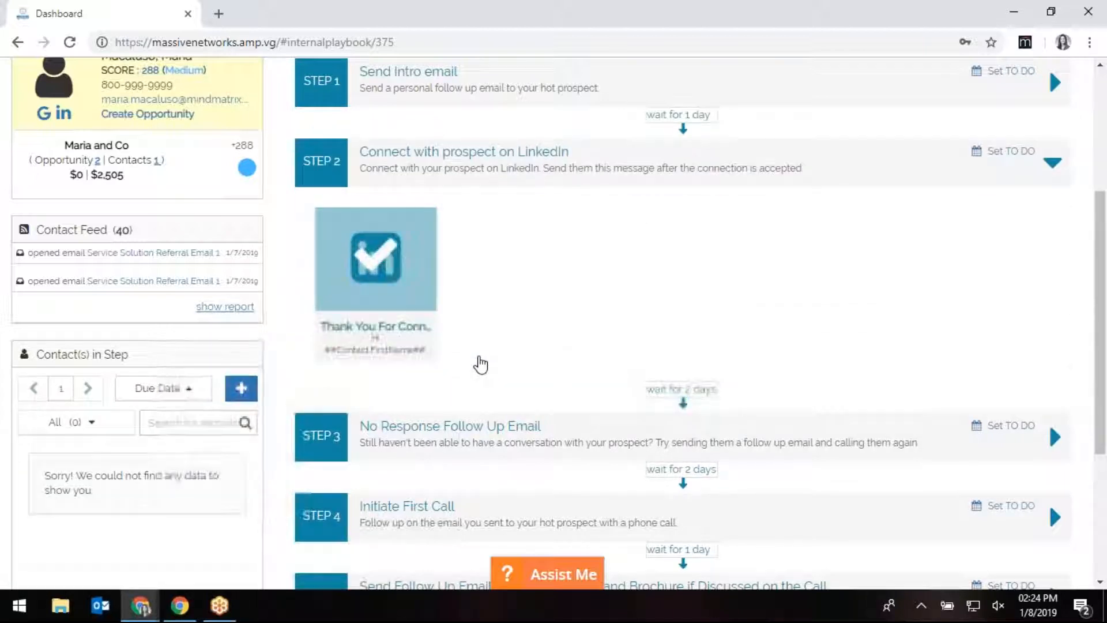
{"action": "mouse_move", "coordinate": [407, 312]}
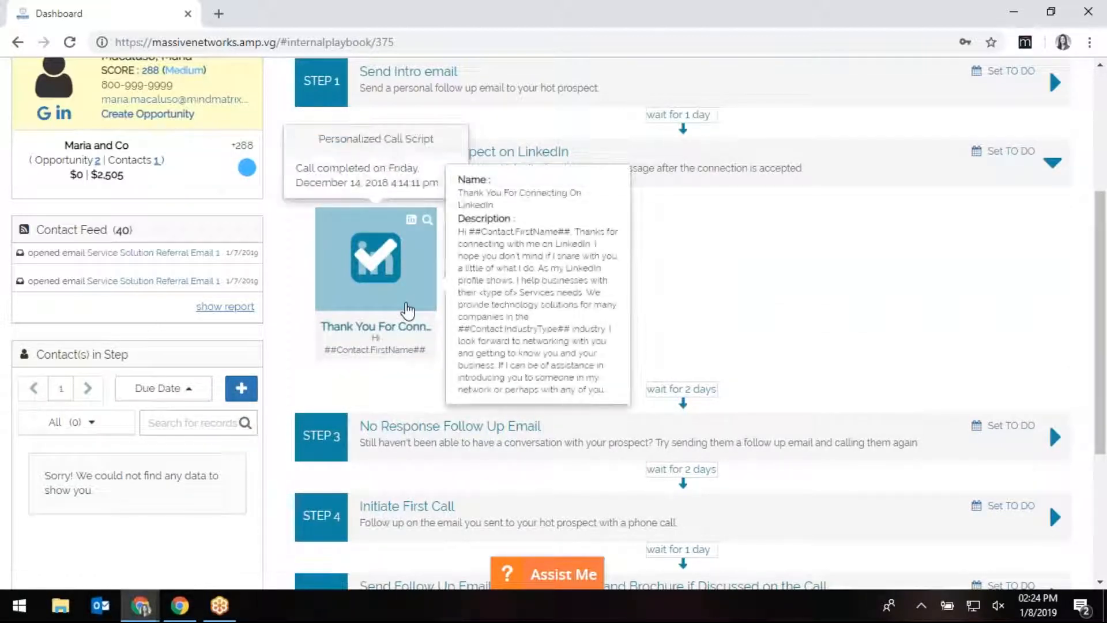
{"action": "left_click", "coordinate": [428, 221]}
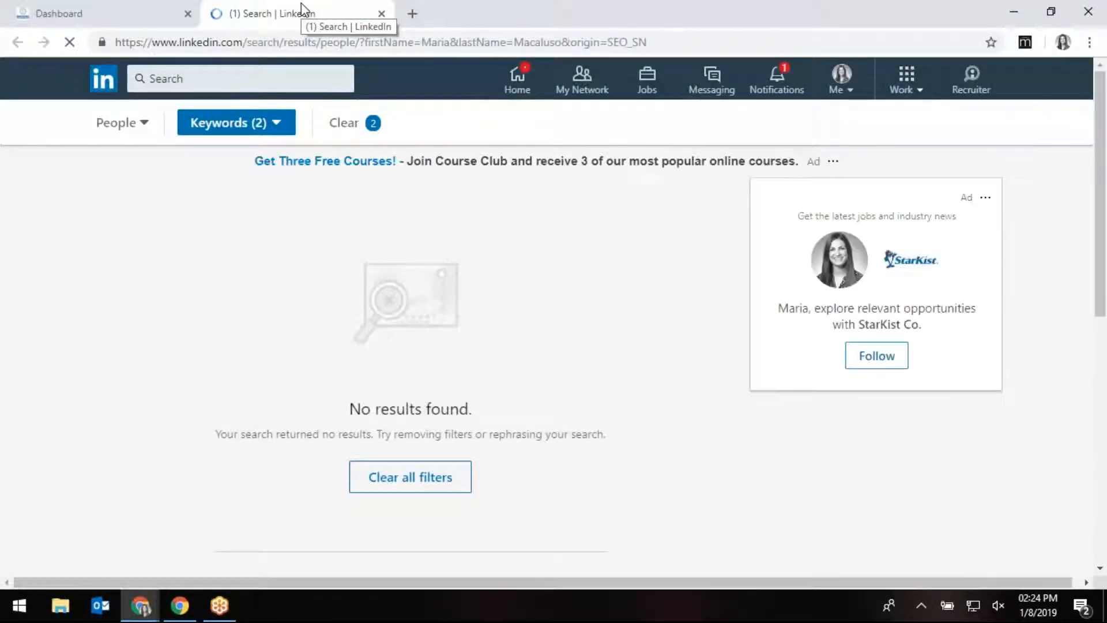
{"action": "left_click", "coordinate": [136, 5]}
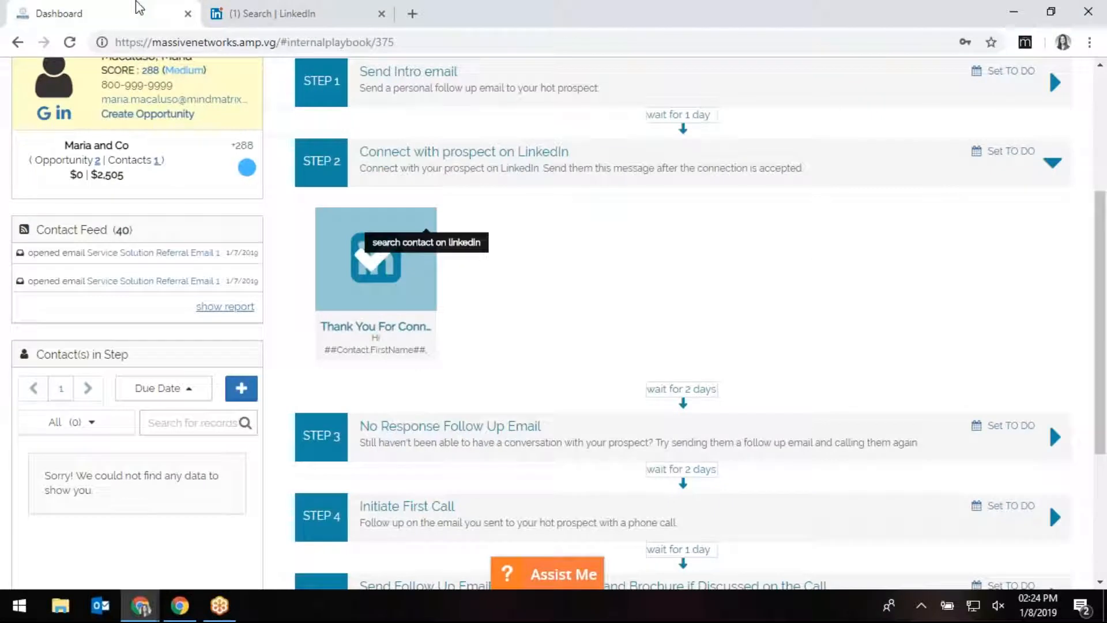
Expand Step 3 'No Response Follow Up Email' and Step 4 'Initiate First Call'.
{"action": "left_click", "coordinate": [536, 442]}
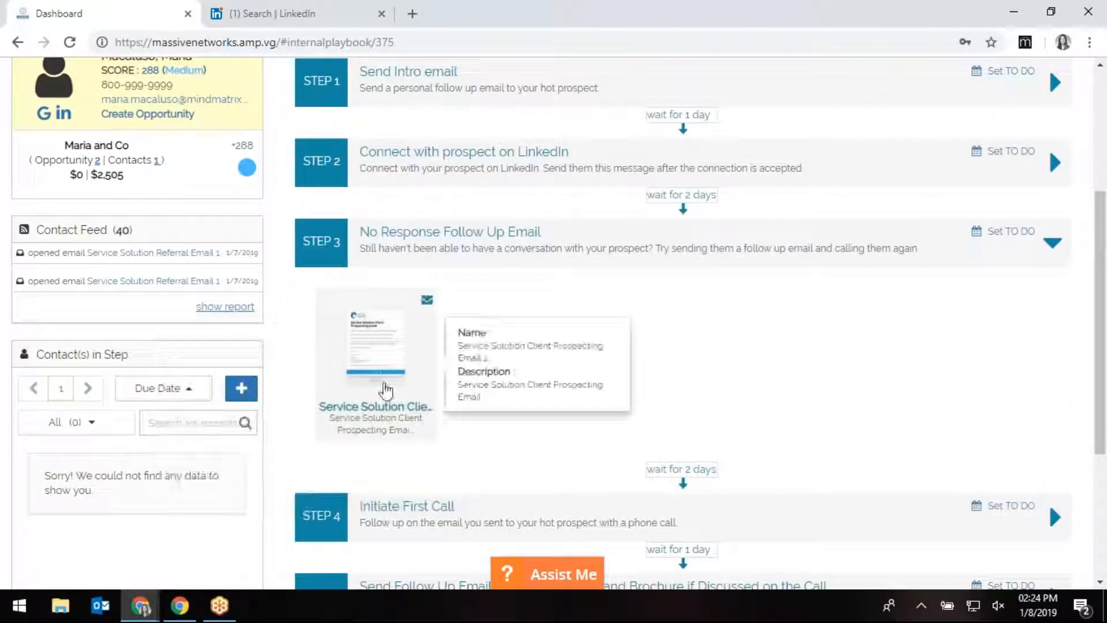
{"action": "scroll", "coordinate": [467, 407], "scroll_direction": "down", "scroll_amount": 2}
{"action": "left_click", "coordinate": [432, 347]}
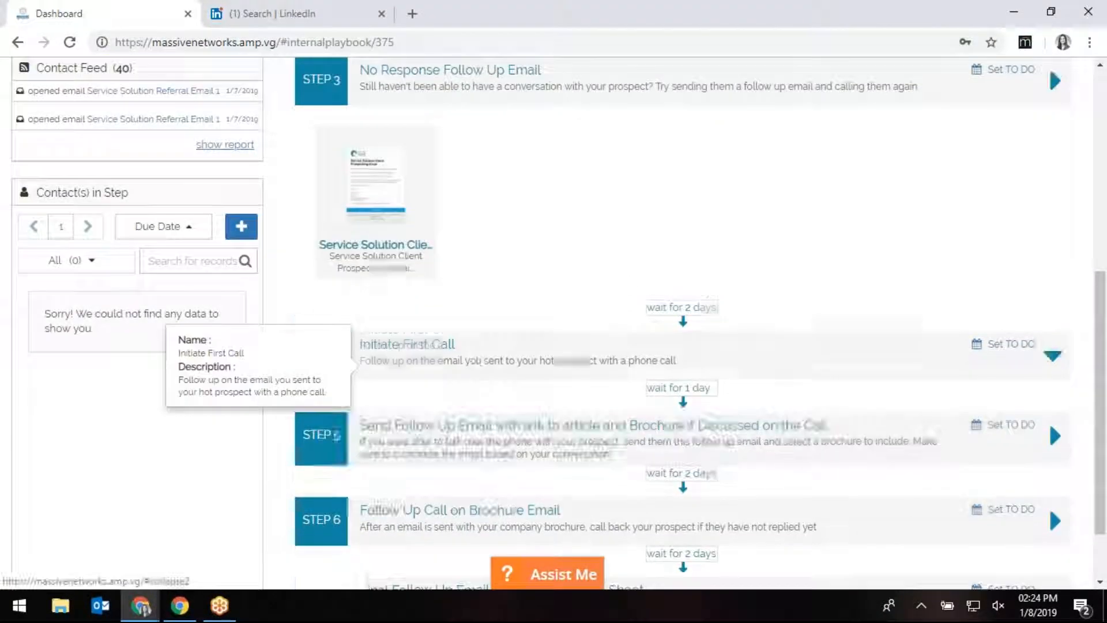
{"action": "mouse_move", "coordinate": [386, 316]}
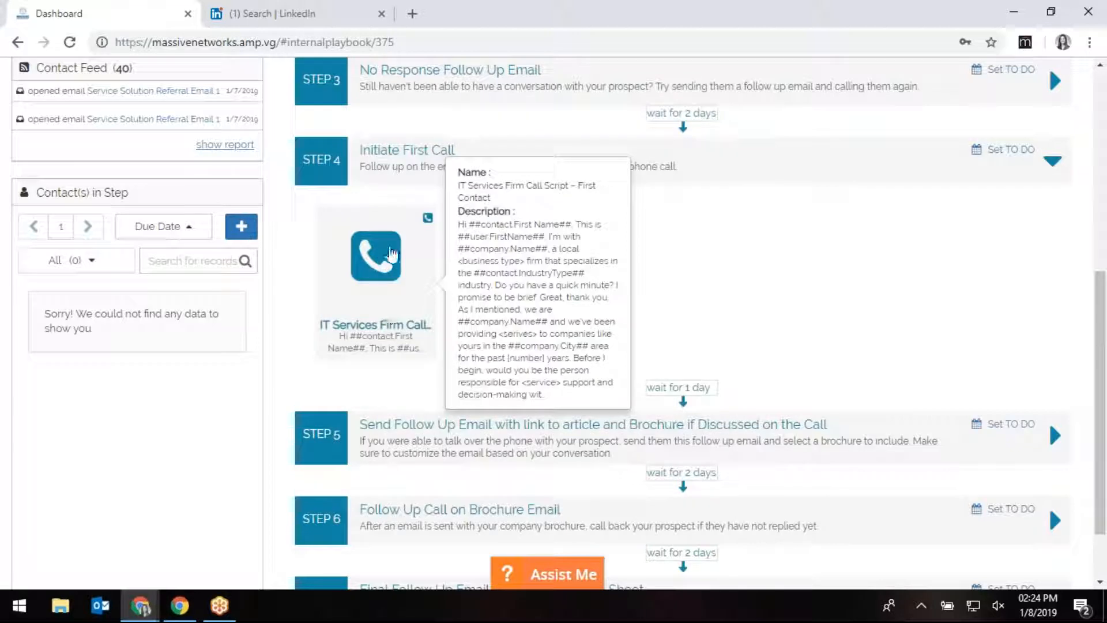
Open the contact's personalized first-call script, scroll through it, and mark it done.
{"action": "left_click", "coordinate": [428, 218]}
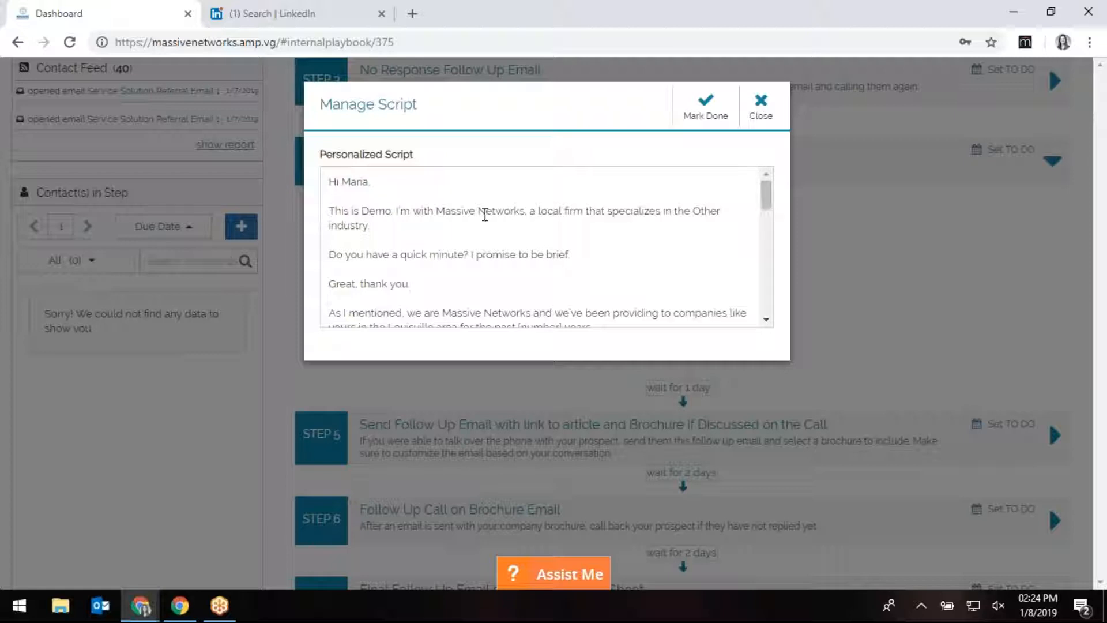
{"action": "left_click_drag", "start_coordinate": [769, 206], "coordinate": [774, 326]}
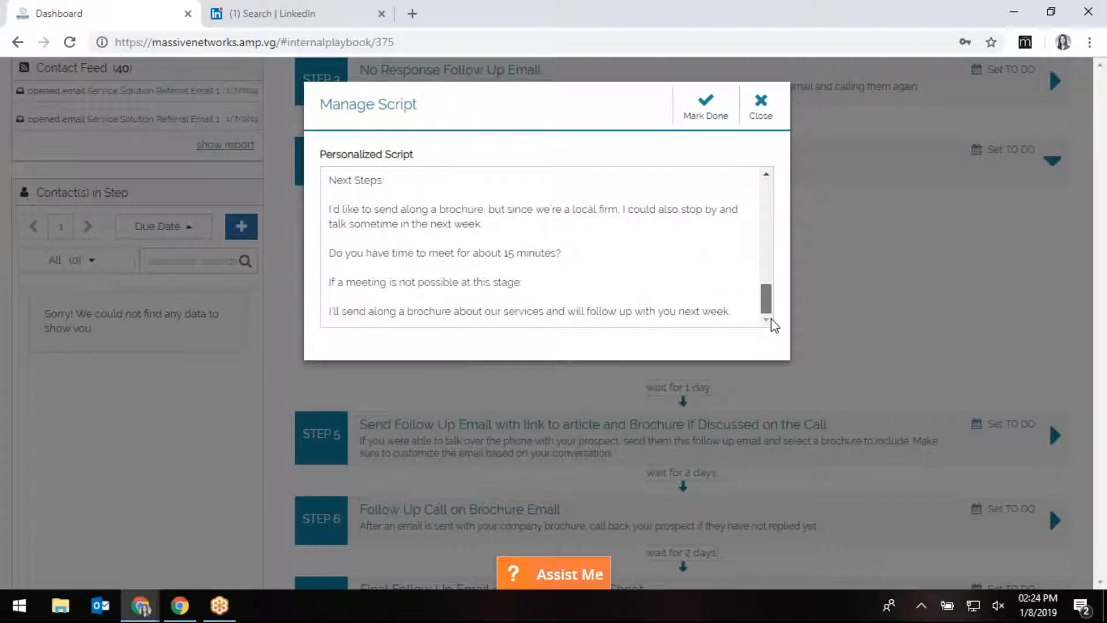
{"action": "left_click", "coordinate": [701, 113]}
Expand Step 7 and Step 6 'Follow Up Call on Brochure Email', then go back to the dashboard.
{"action": "scroll", "coordinate": [564, 371], "scroll_direction": "down", "scroll_amount": 1}
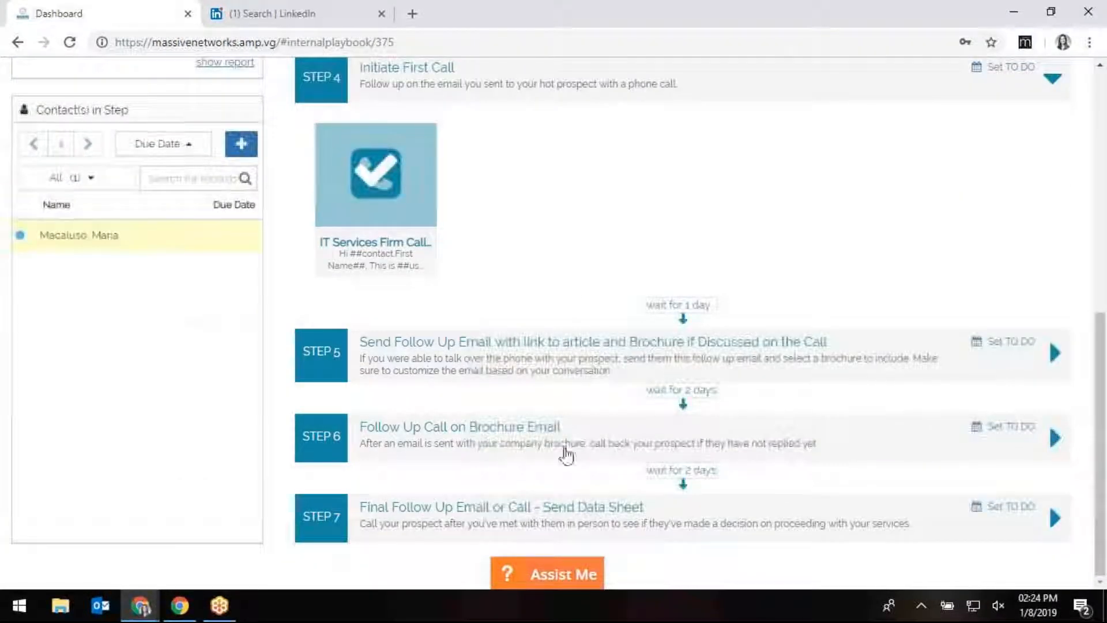
{"action": "left_click", "coordinate": [478, 515]}
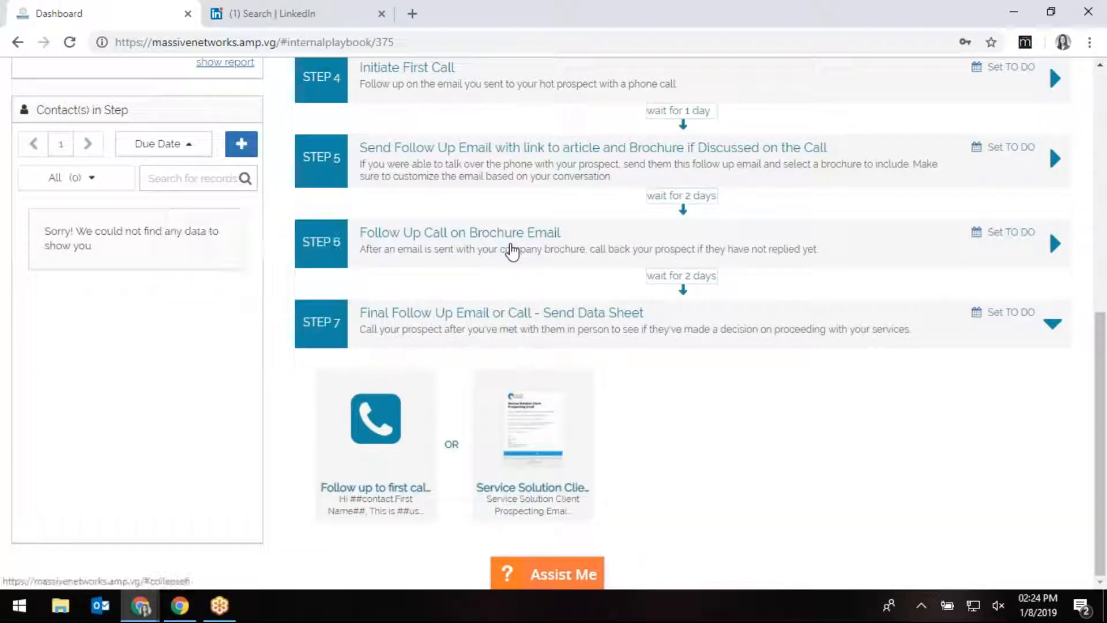
{"action": "left_click", "coordinate": [512, 247]}
{"action": "scroll", "coordinate": [539, 351], "scroll_direction": "up", "scroll_amount": 3}
{"action": "key", "text": "alt+Left"}
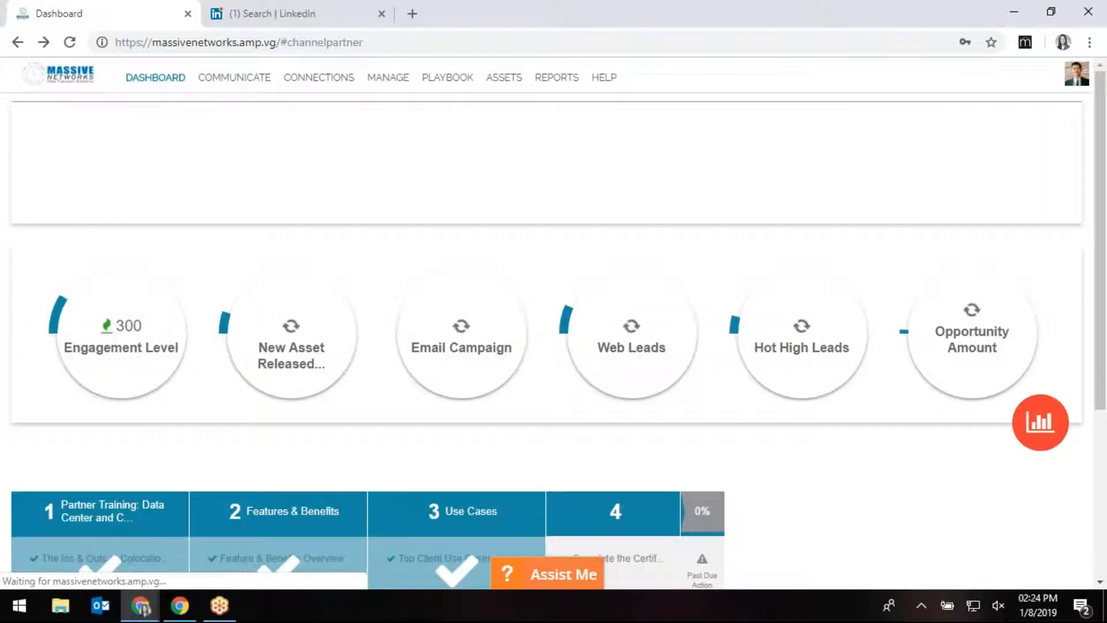
{"action": "scroll", "coordinate": [540, 448], "scroll_direction": "down", "scroll_amount": 5}
{"action": "scroll", "coordinate": [634, 403], "scroll_direction": "down", "scroll_amount": 3}
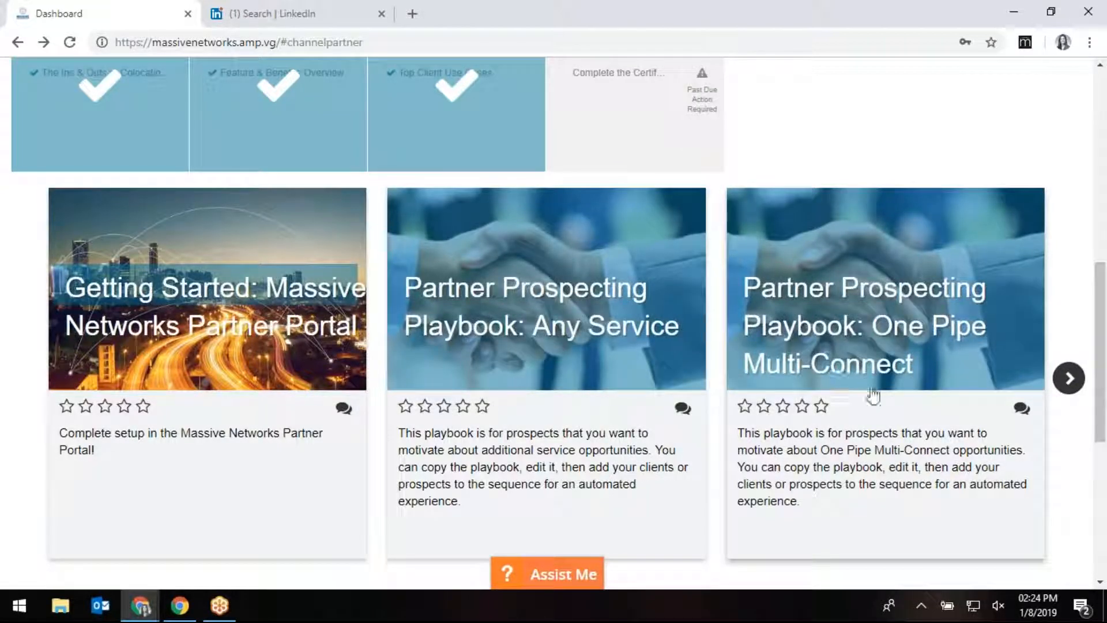
{"action": "left_click", "coordinate": [1069, 379]}
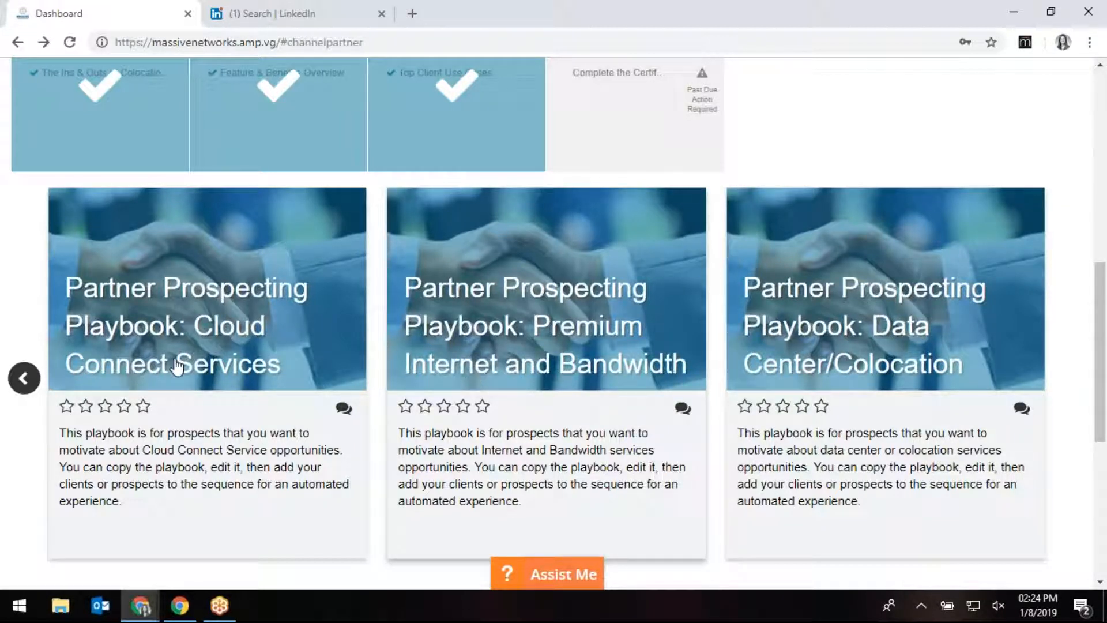
{"action": "left_click", "coordinate": [24, 379]}
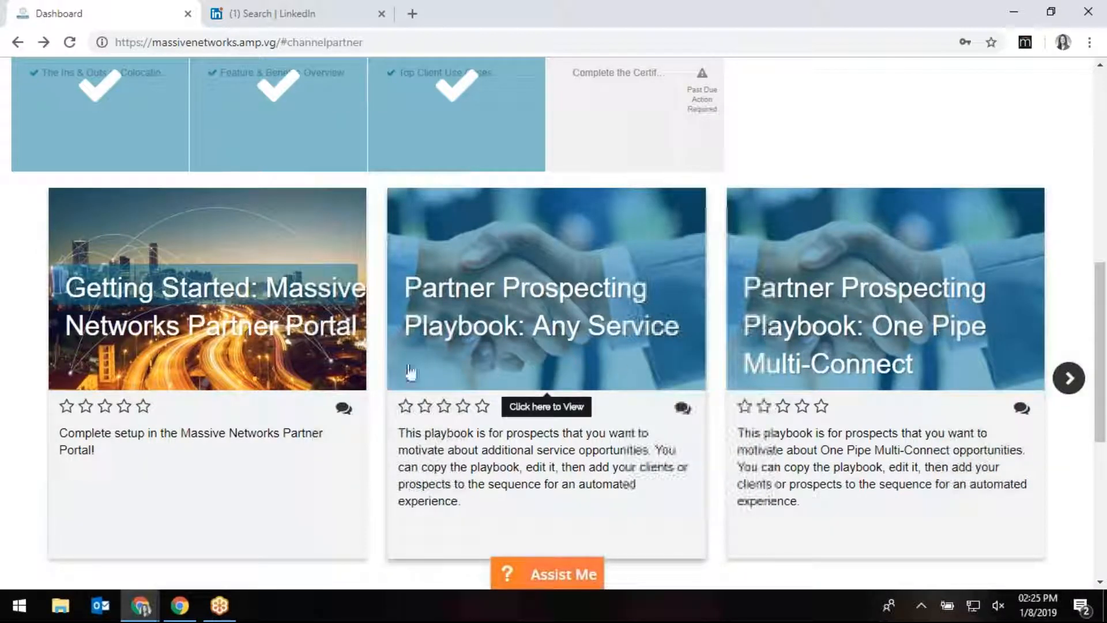
{"action": "scroll", "coordinate": [297, 403], "scroll_direction": "down", "scroll_amount": 3}
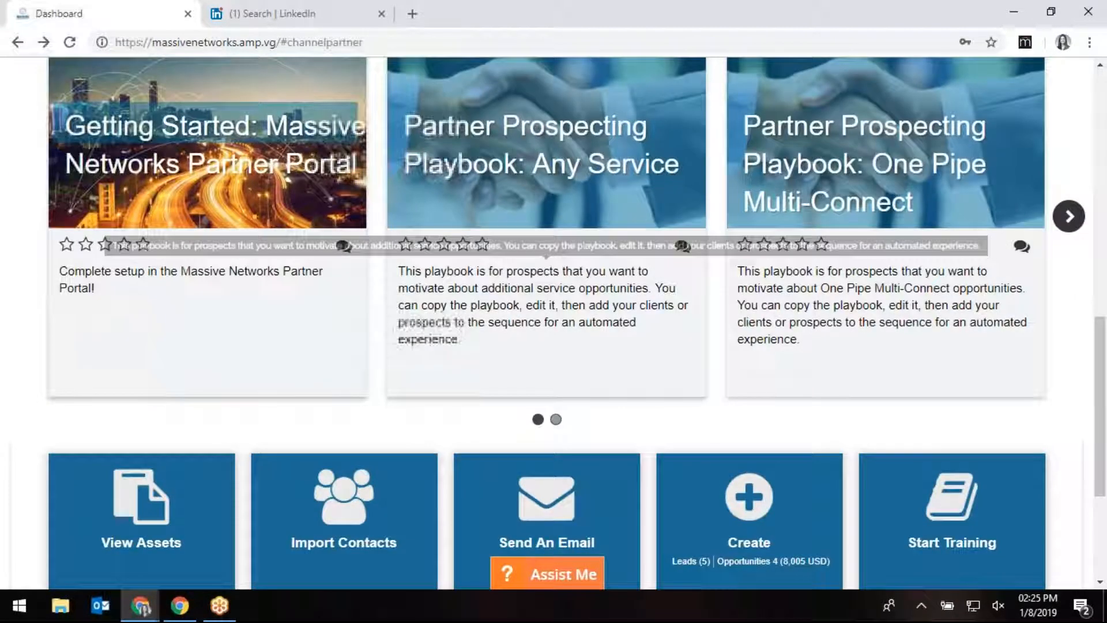
{"action": "scroll", "coordinate": [679, 440], "scroll_direction": "up", "scroll_amount": 5}
{"action": "scroll", "coordinate": [594, 298], "scroll_direction": "down", "scroll_amount": 7}
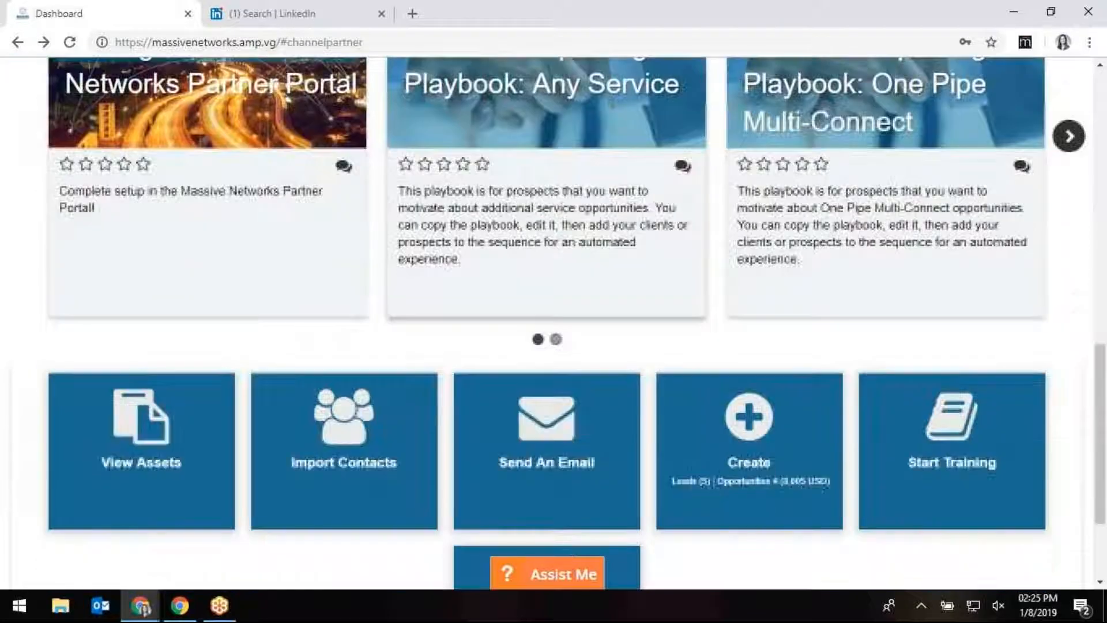
{"action": "scroll", "coordinate": [595, 299], "scroll_direction": "up", "scroll_amount": 3}
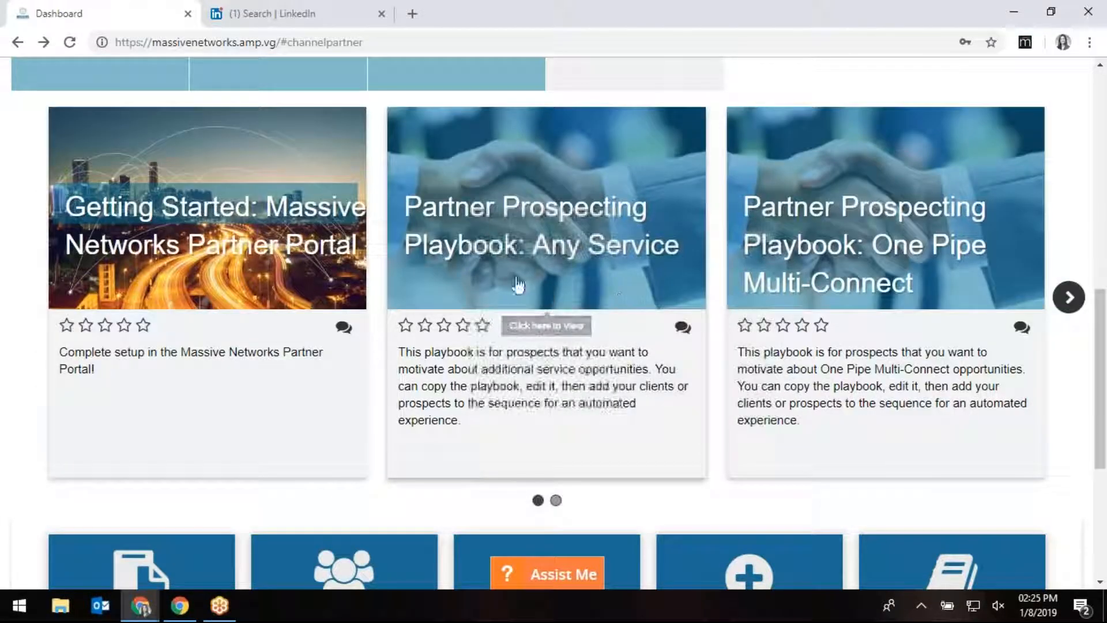
{"action": "scroll", "coordinate": [535, 385], "scroll_direction": "down", "scroll_amount": 4}
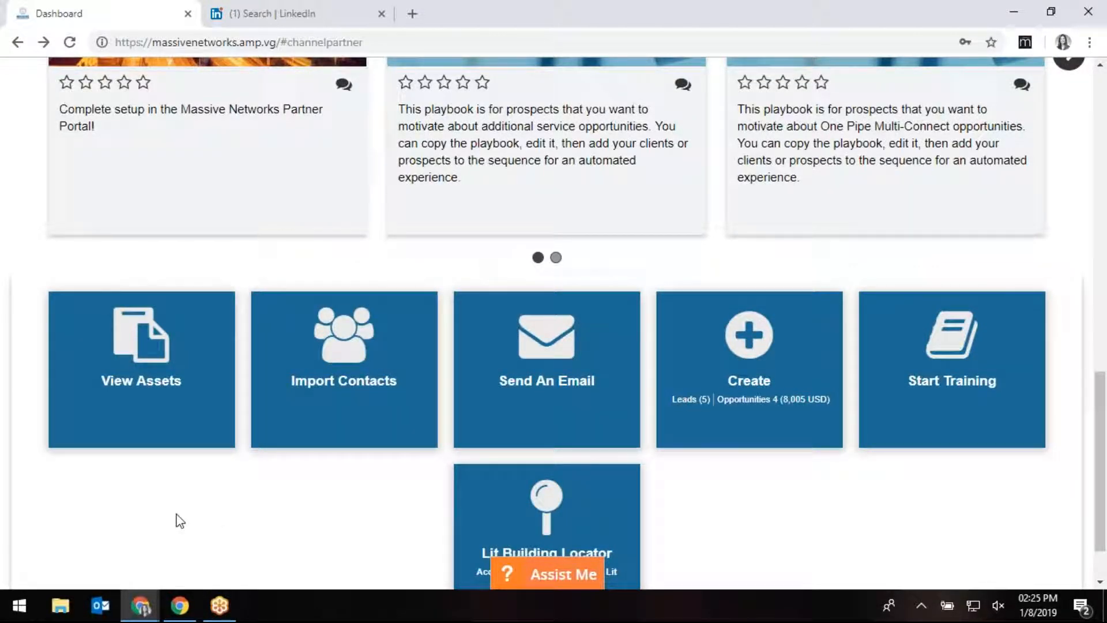
{"action": "scroll", "coordinate": [189, 496], "scroll_direction": "down", "scroll_amount": 1}
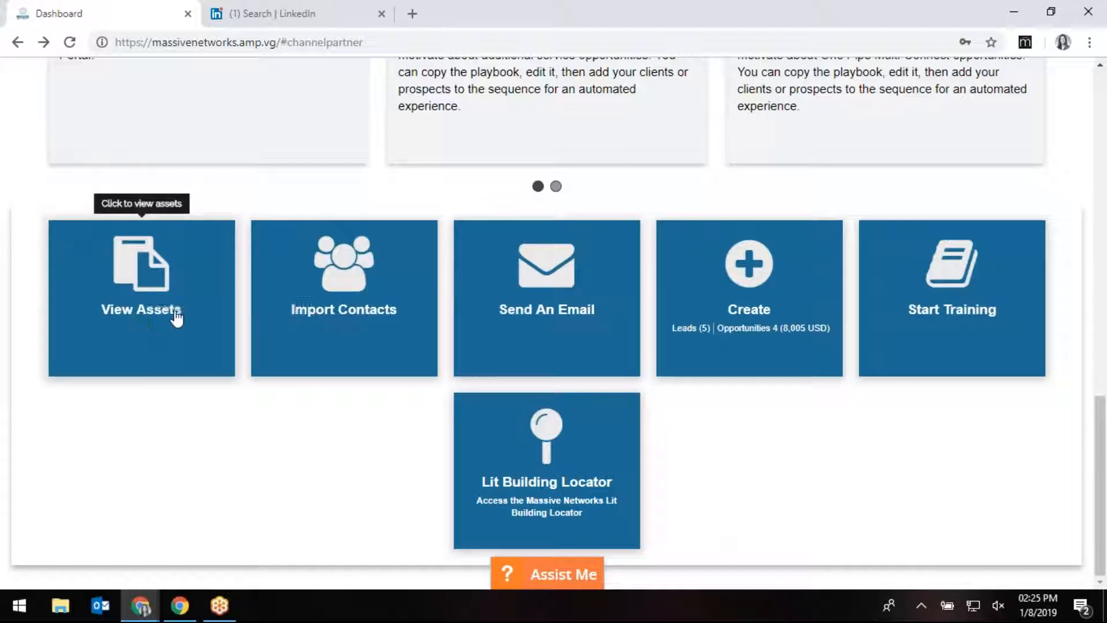
Open the Assets library and expand the Products, Asset Types, Campaign Types and Sales Stages filters.
{"action": "left_click", "coordinate": [153, 317]}
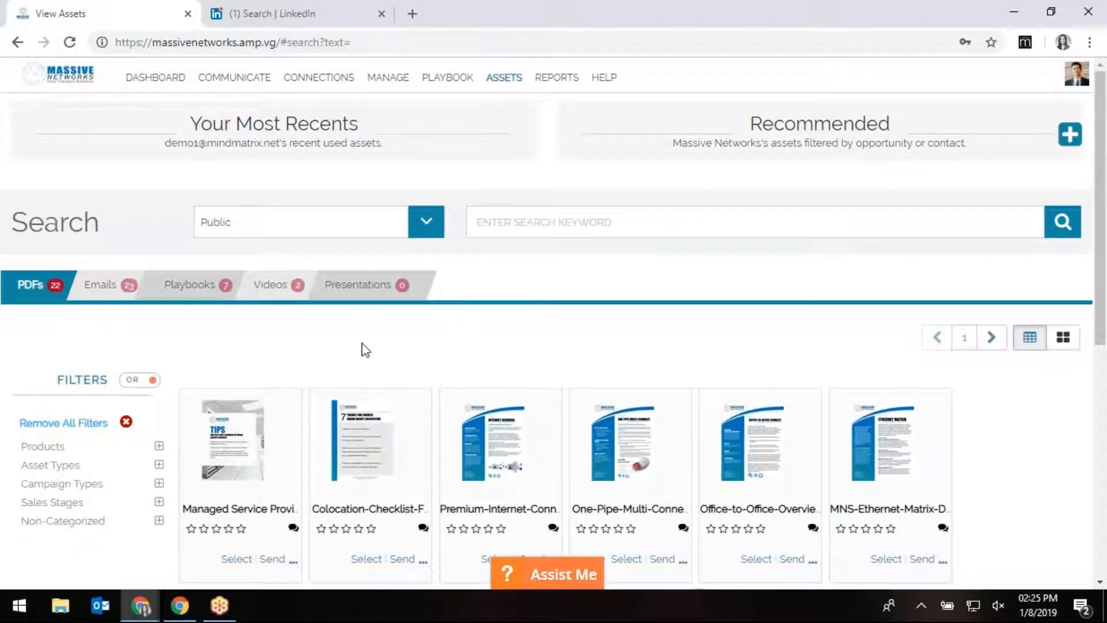
{"action": "scroll", "coordinate": [101, 561], "scroll_direction": "down", "scroll_amount": 2}
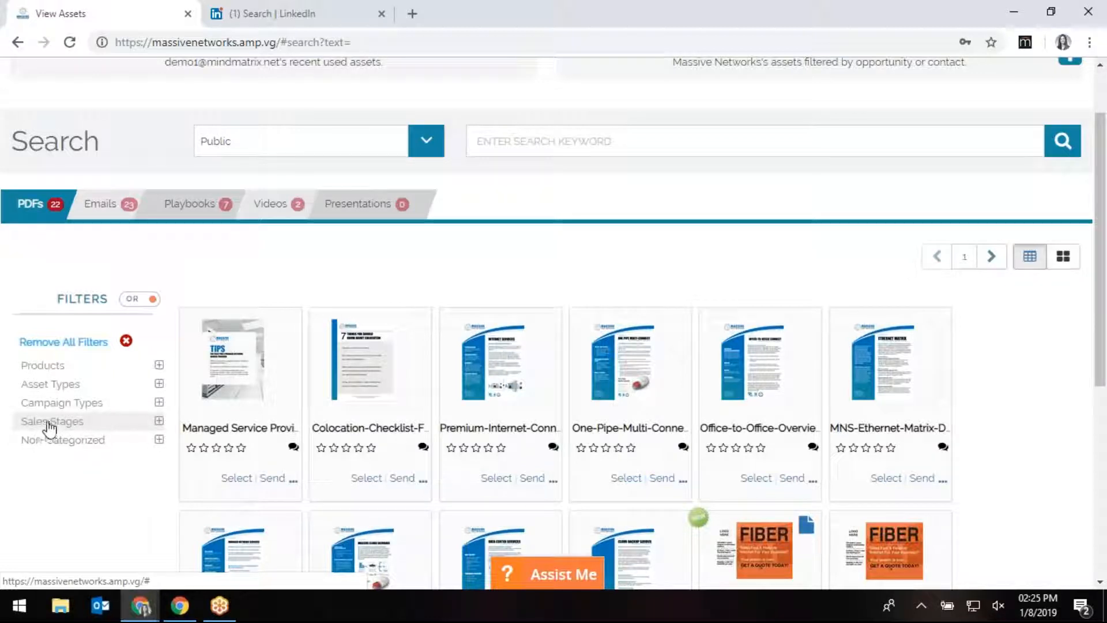
{"action": "left_click", "coordinate": [69, 369]}
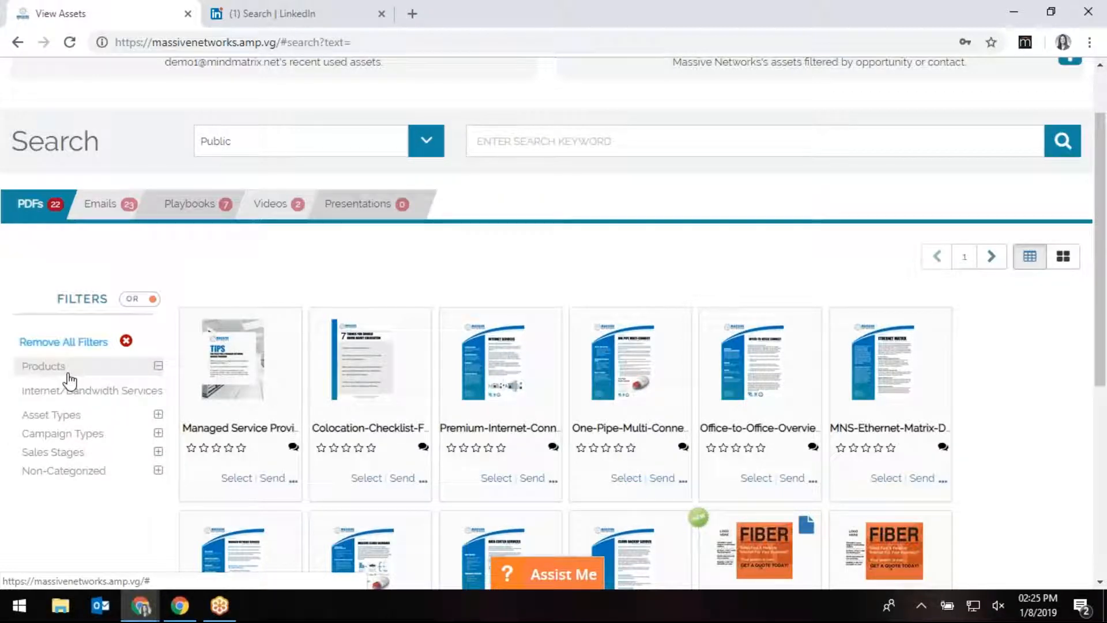
{"action": "left_click", "coordinate": [68, 420]}
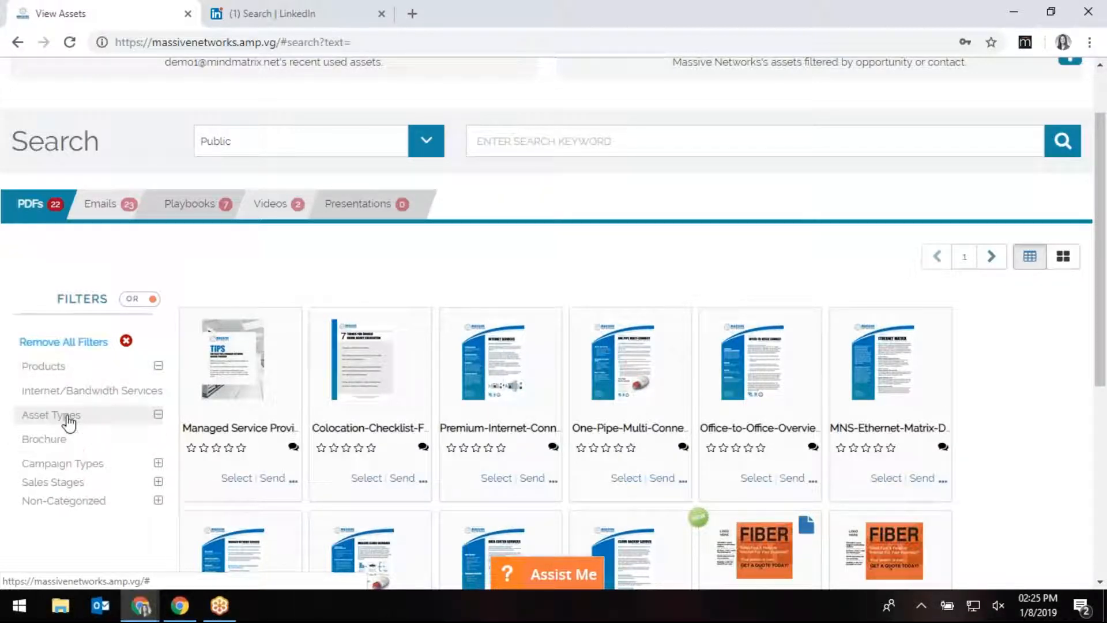
{"action": "left_click", "coordinate": [62, 464]}
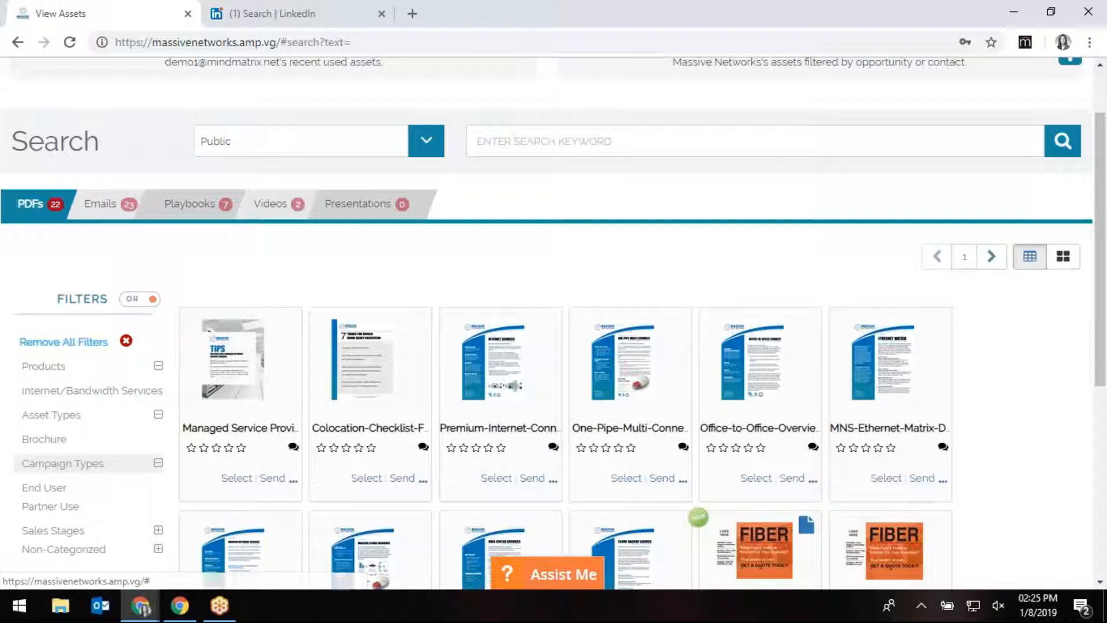
{"action": "left_click", "coordinate": [55, 532]}
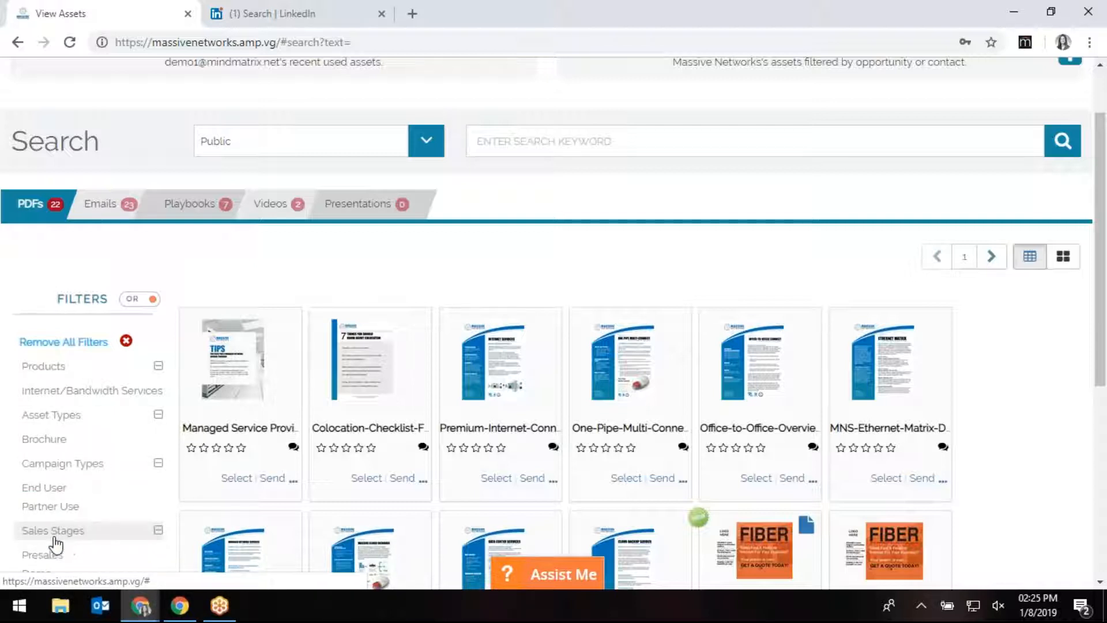
Filter the assets to Partner Use campaigns to list the PDF assets.
{"action": "scroll", "coordinate": [54, 542], "scroll_direction": "down", "scroll_amount": 1}
{"action": "left_click", "coordinate": [51, 425]}
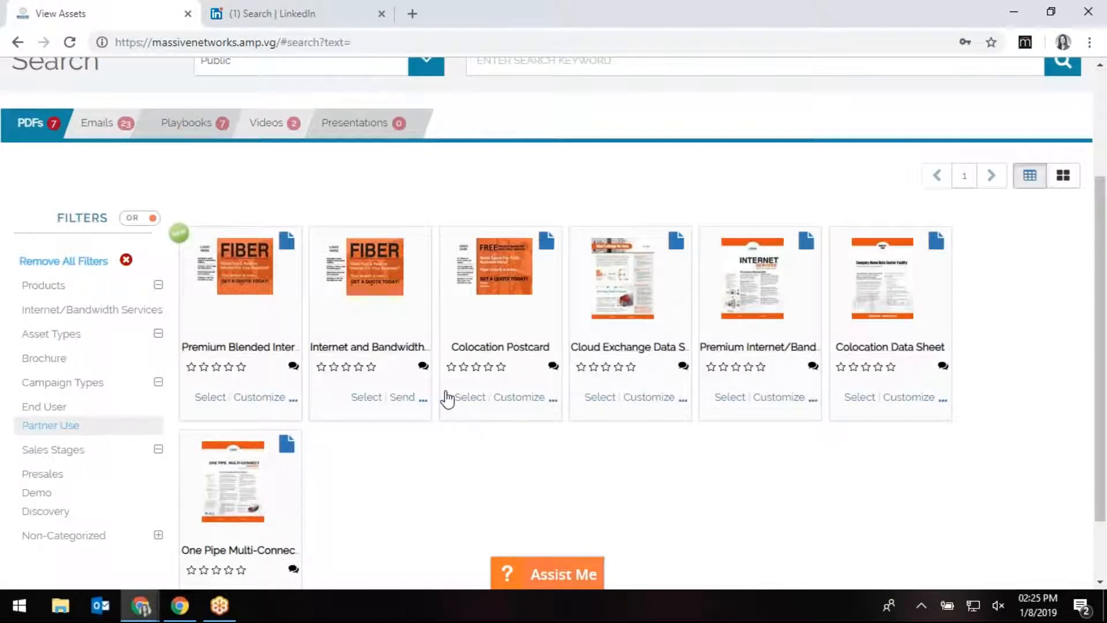
{"action": "mouse_move", "coordinate": [242, 359]}
{"action": "left_click", "coordinate": [232, 267]}
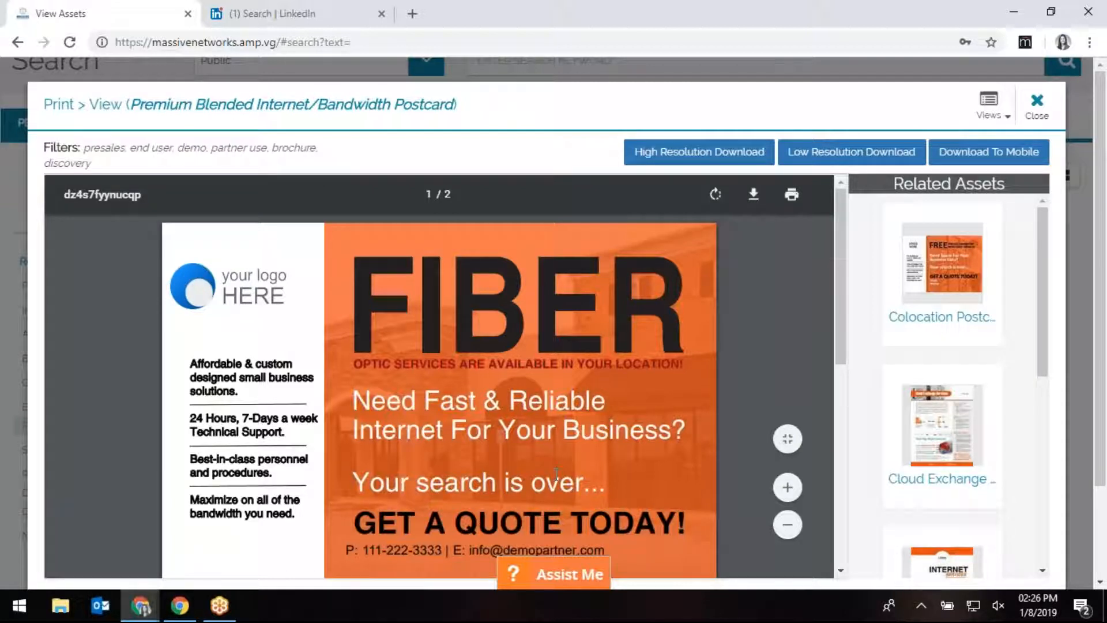
{"action": "scroll", "coordinate": [557, 473], "scroll_direction": "down", "scroll_amount": 10}
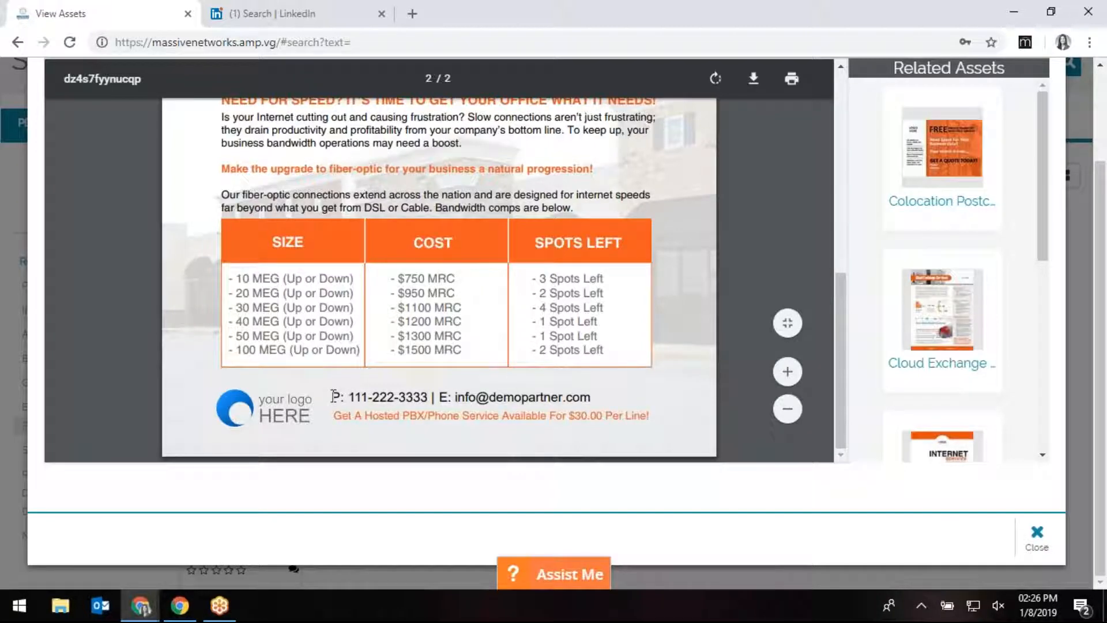
{"action": "scroll", "coordinate": [699, 303], "scroll_direction": "up", "scroll_amount": 10}
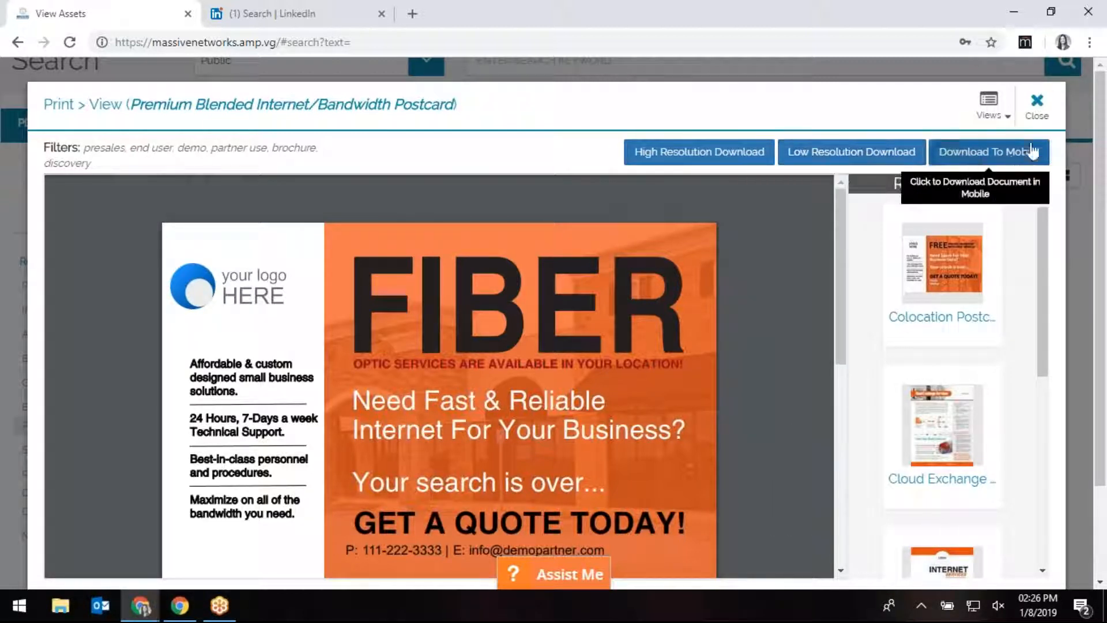
{"action": "left_click", "coordinate": [989, 111]}
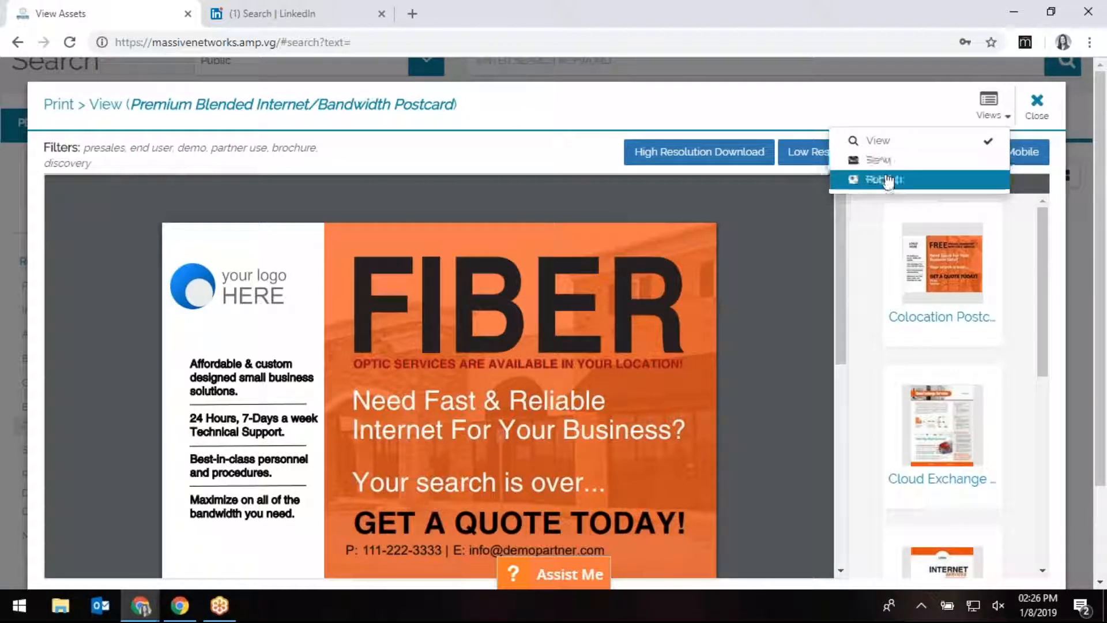
{"action": "left_click", "coordinate": [1000, 114]}
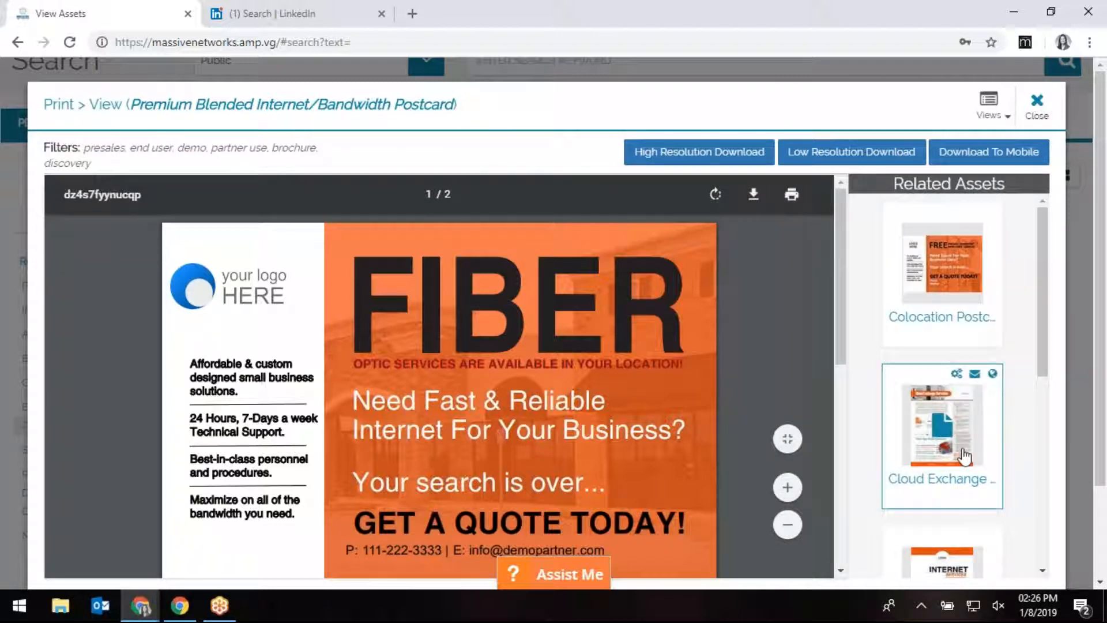
{"action": "scroll", "coordinate": [969, 433], "scroll_direction": "down", "scroll_amount": 5}
{"action": "scroll", "coordinate": [942, 490], "scroll_direction": "down", "scroll_amount": 2}
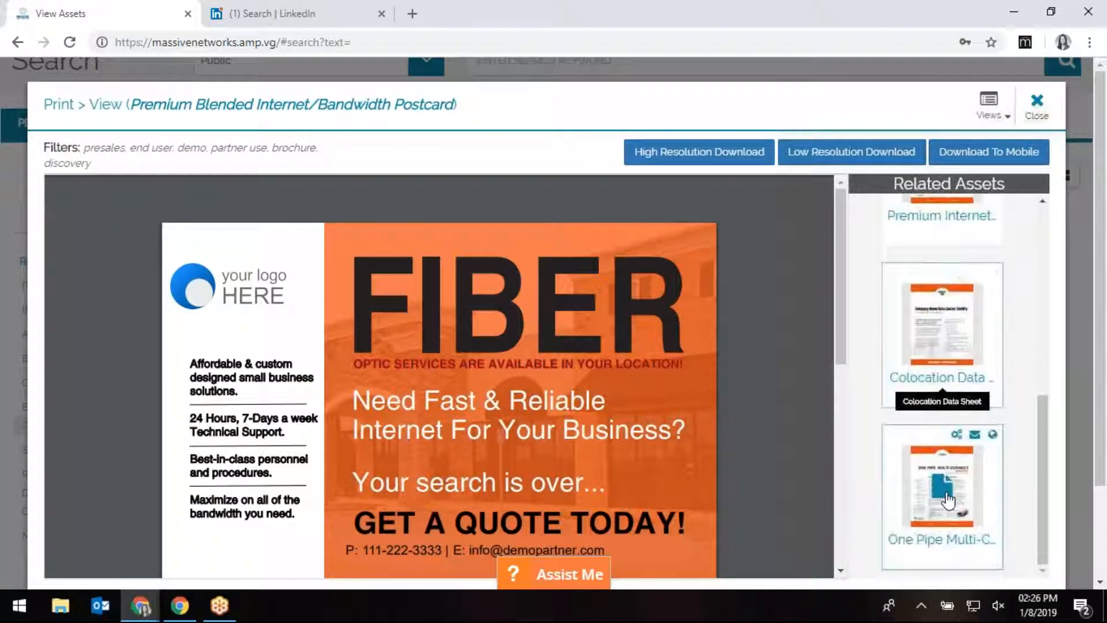
{"action": "left_click", "coordinate": [1038, 118]}
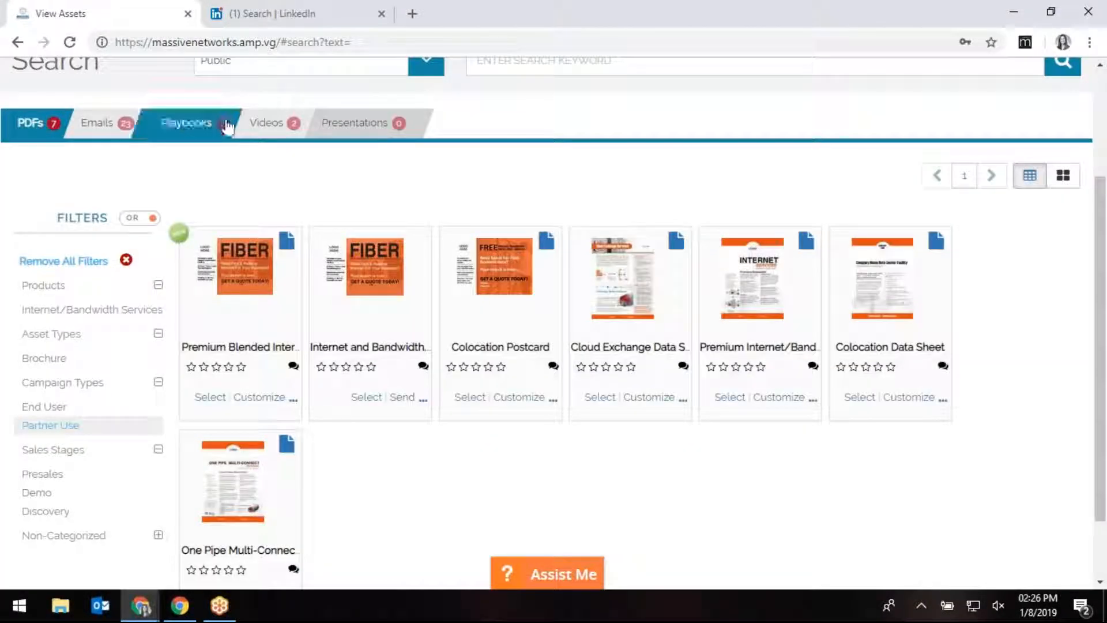
{"action": "scroll", "coordinate": [229, 214], "scroll_direction": "up", "scroll_amount": 2}
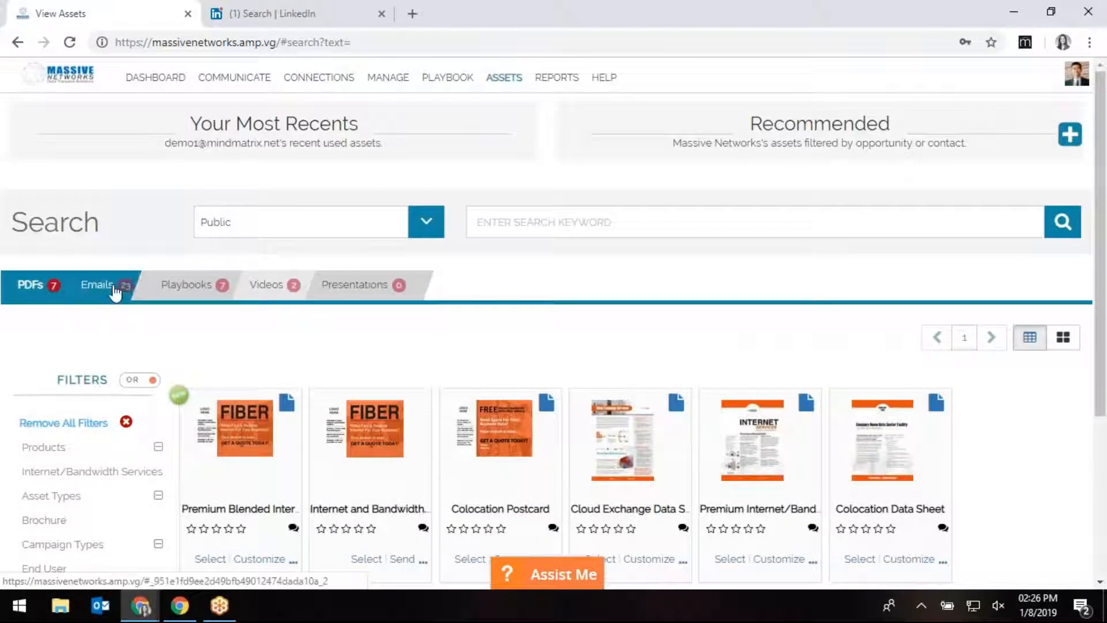
Return to the Dashboard and open Import Contacts, listing two 'contact list with test users.csv' imports.
{"action": "left_click", "coordinate": [176, 78]}
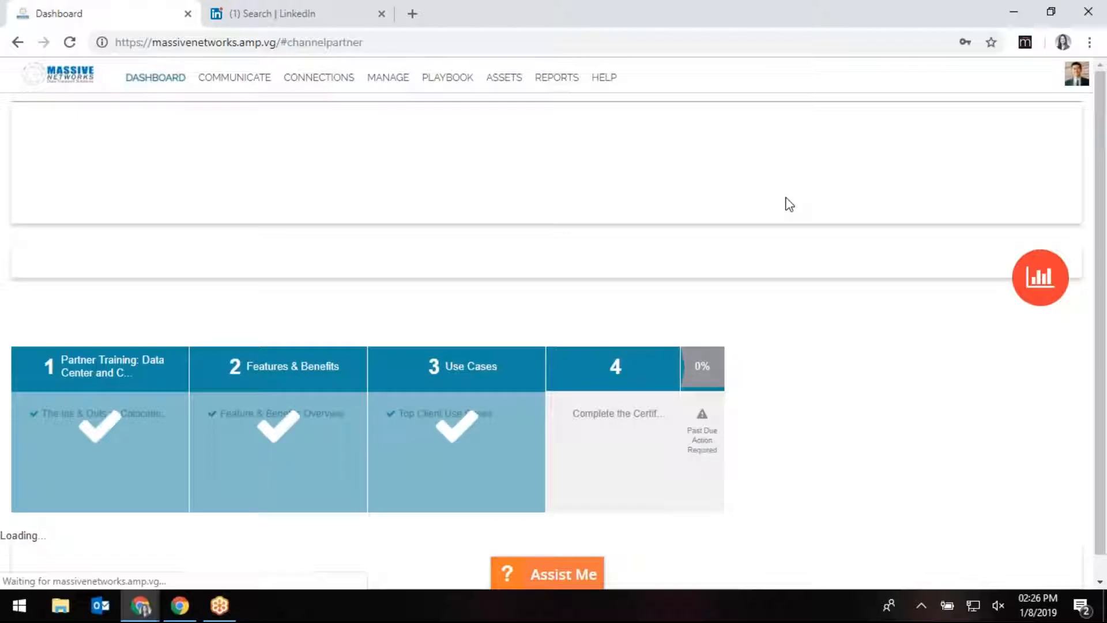
{"action": "scroll", "coordinate": [754, 305], "scroll_direction": "down", "scroll_amount": 2}
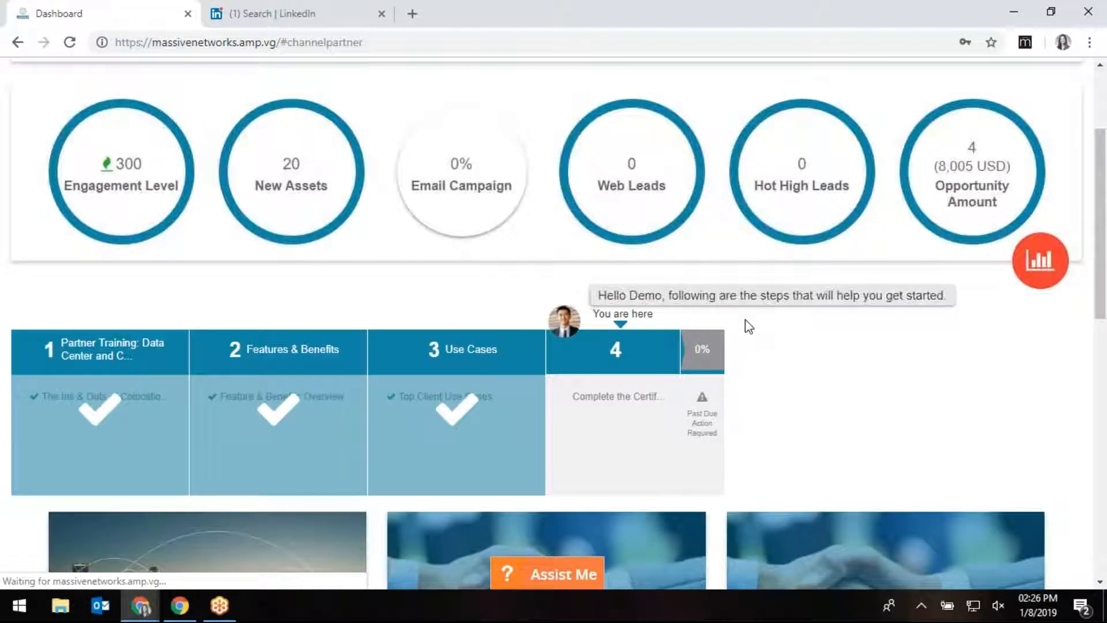
{"action": "scroll", "coordinate": [749, 328], "scroll_direction": "down", "scroll_amount": 10}
{"action": "scroll", "coordinate": [747, 328], "scroll_direction": "down", "scroll_amount": 2}
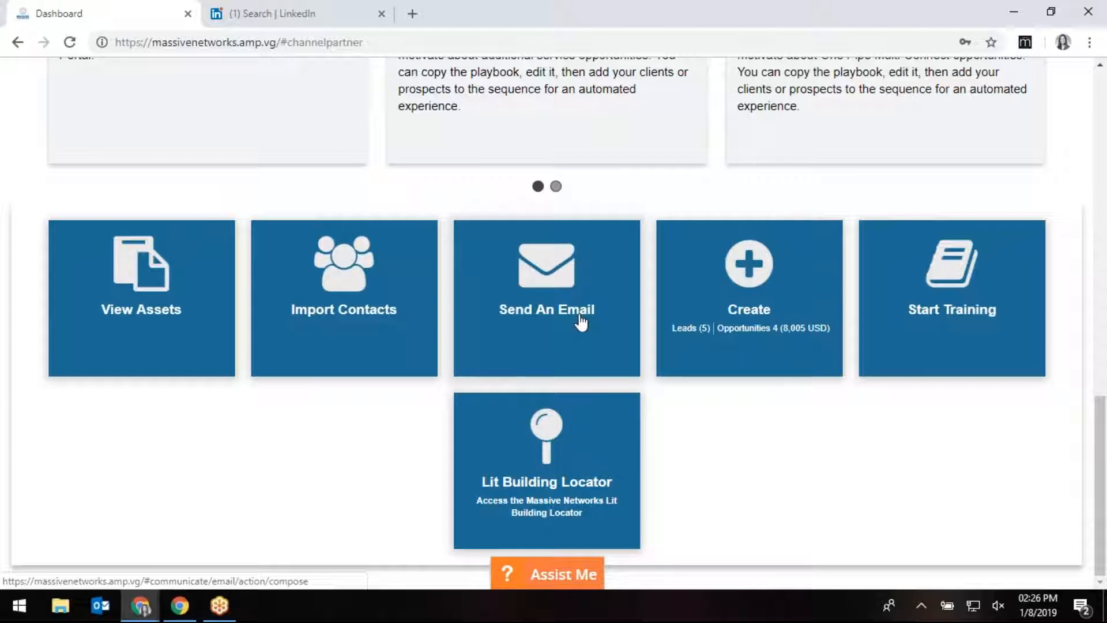
{"action": "left_click", "coordinate": [342, 289]}
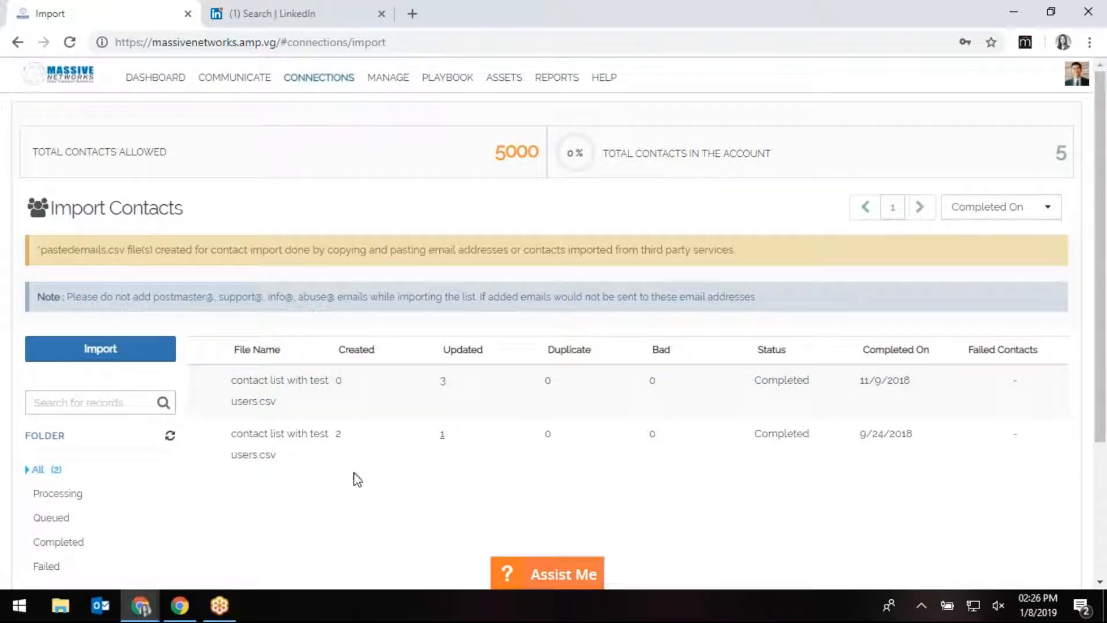
Start a CSV/TXT import of 'contact list with test users.csv' and advance to Field Mapping & Lists.
{"action": "left_click", "coordinate": [92, 353]}
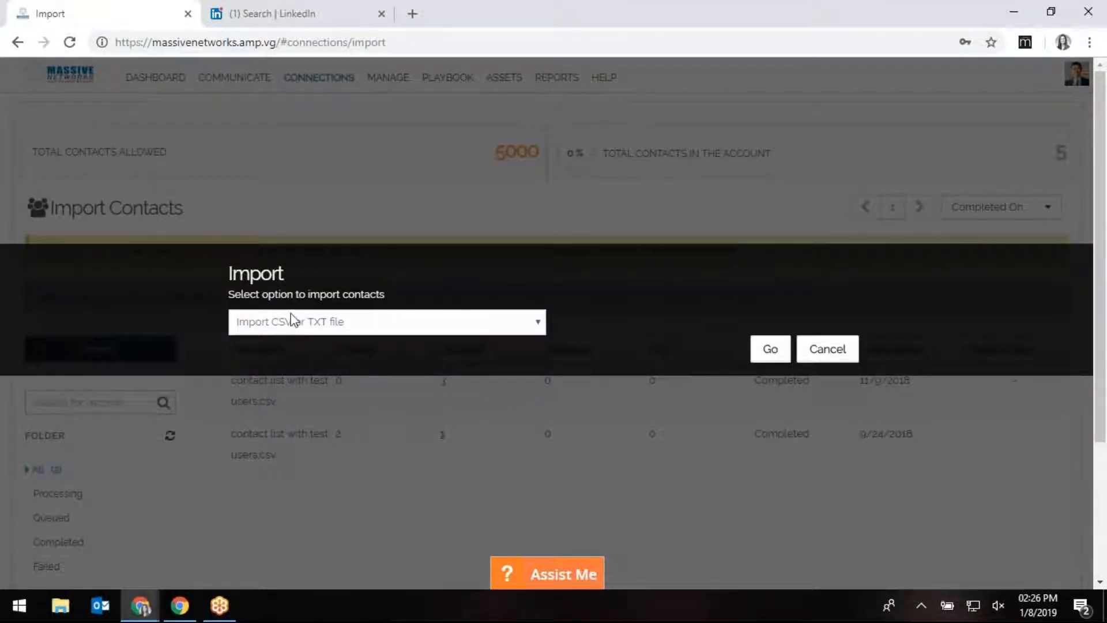
{"action": "left_click", "coordinate": [770, 349]}
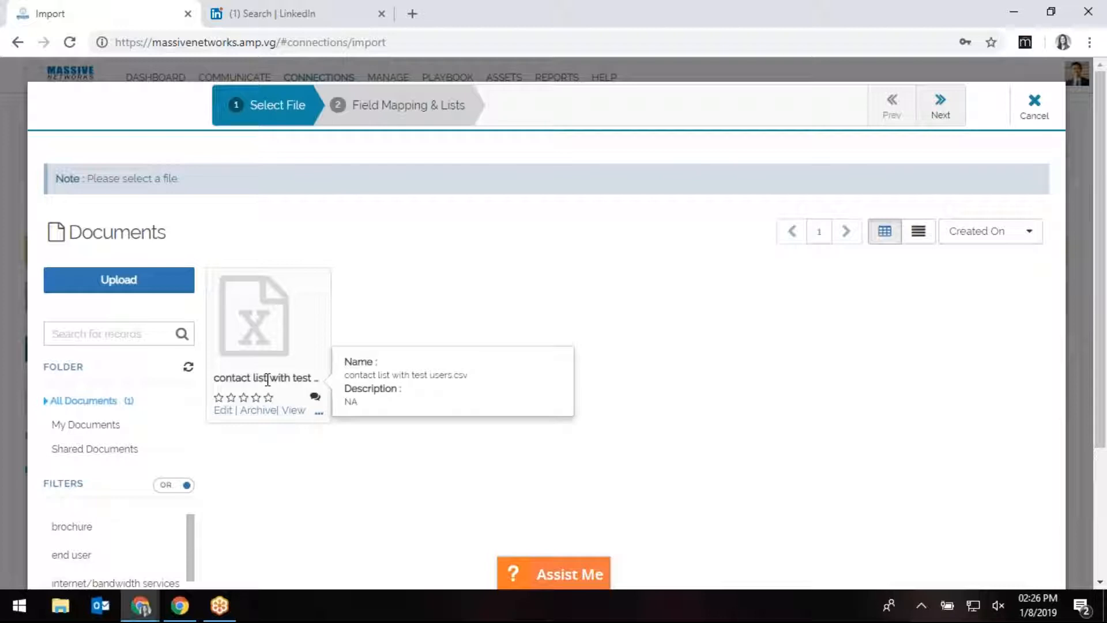
{"action": "left_click", "coordinate": [254, 320]}
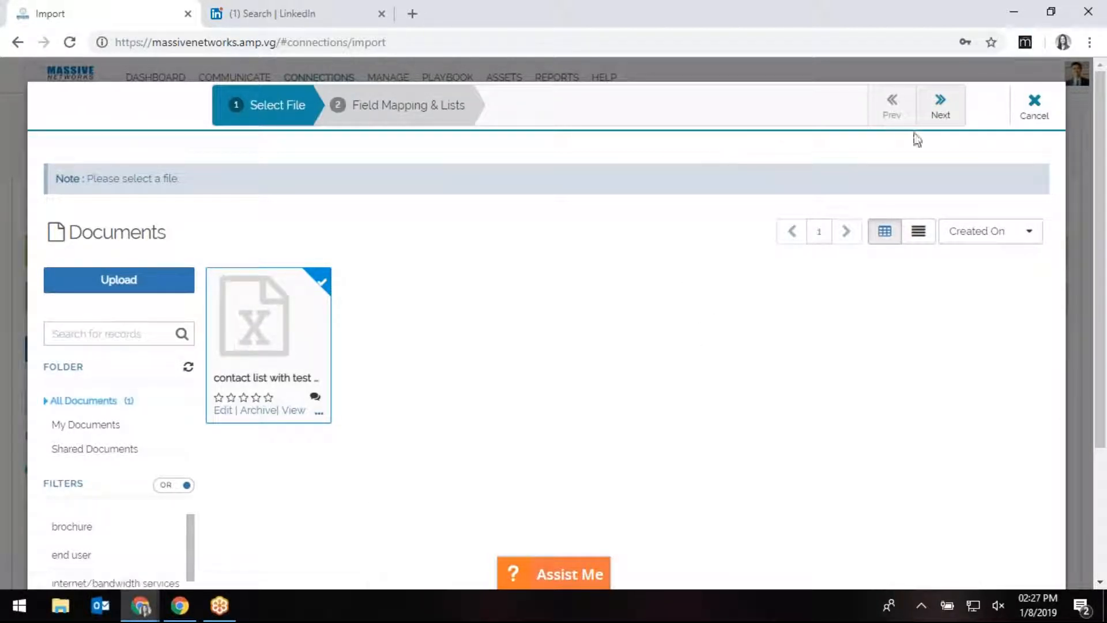
{"action": "left_click", "coordinate": [938, 121]}
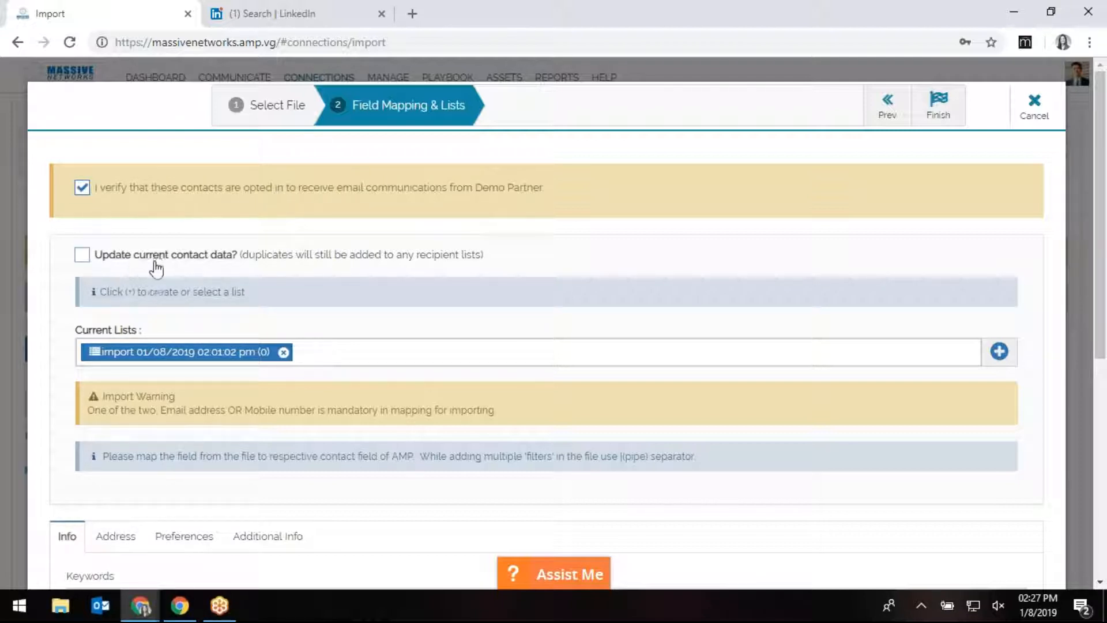
Leave existing-contact updating off and add the Tradeshow Leads and Lead List recipient lists.
{"action": "left_click", "coordinate": [175, 262]}
{"action": "left_click", "coordinate": [80, 255]}
{"action": "scroll", "coordinate": [144, 487], "scroll_direction": "down", "scroll_amount": 2}
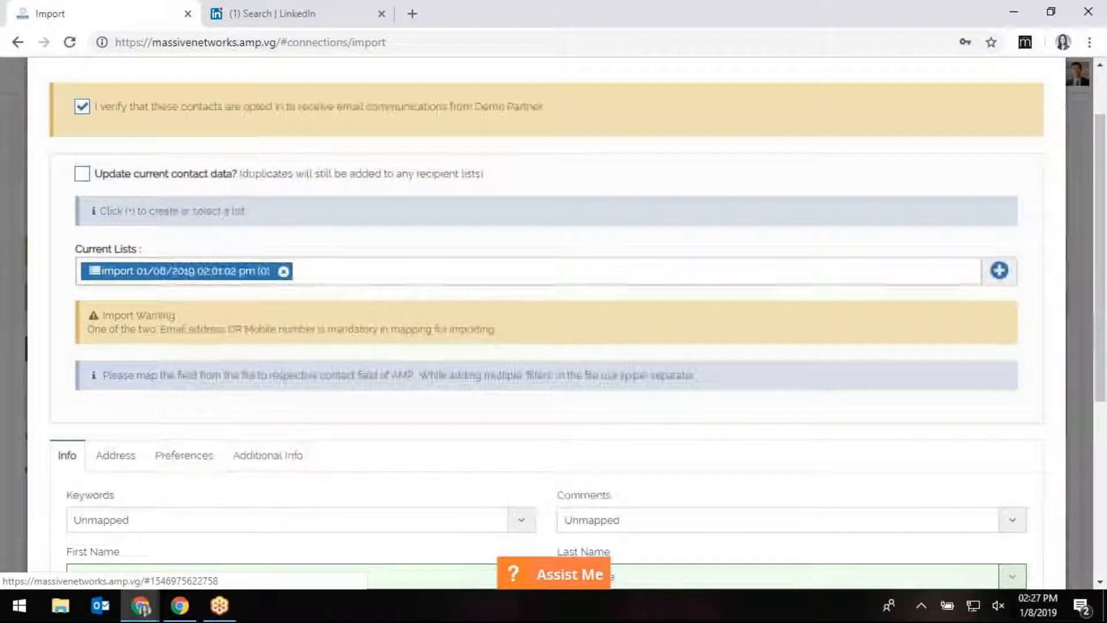
{"action": "left_click", "coordinate": [998, 271]}
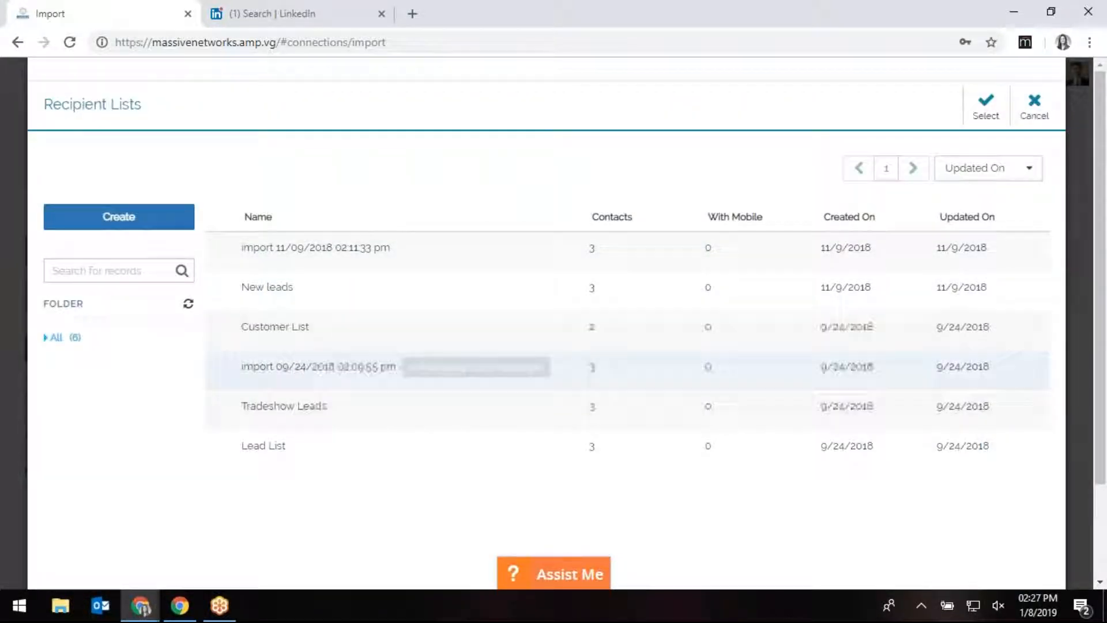
{"action": "left_click", "coordinate": [284, 415]}
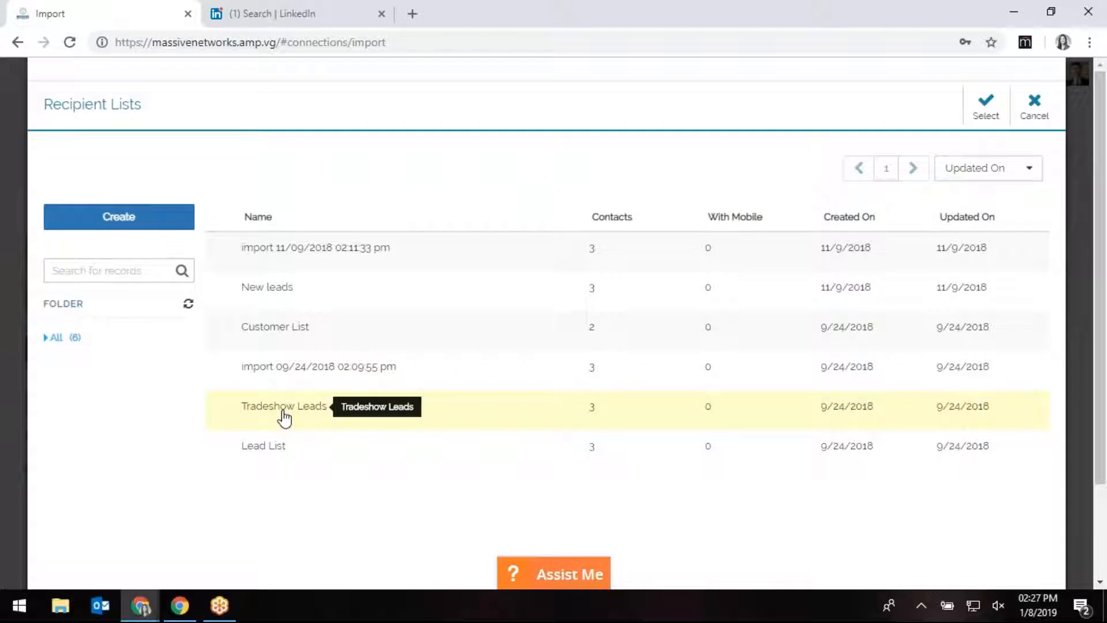
{"action": "left_click", "coordinate": [333, 458]}
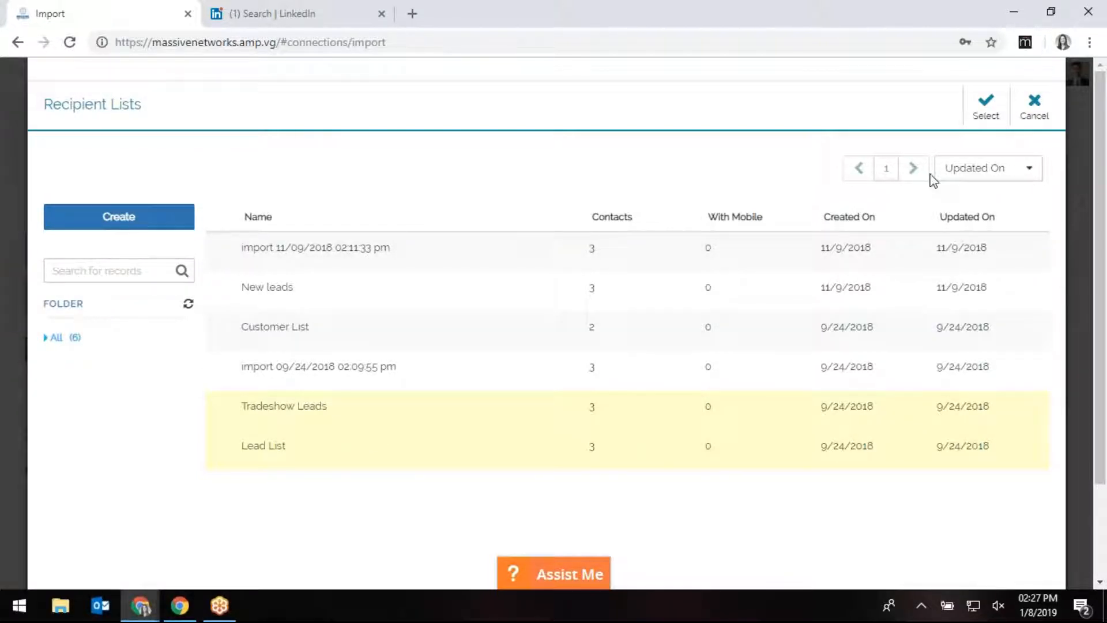
{"action": "left_click", "coordinate": [986, 120]}
Map the Company field to the companyname column.
{"action": "scroll", "coordinate": [370, 343], "scroll_direction": "down", "scroll_amount": 4}
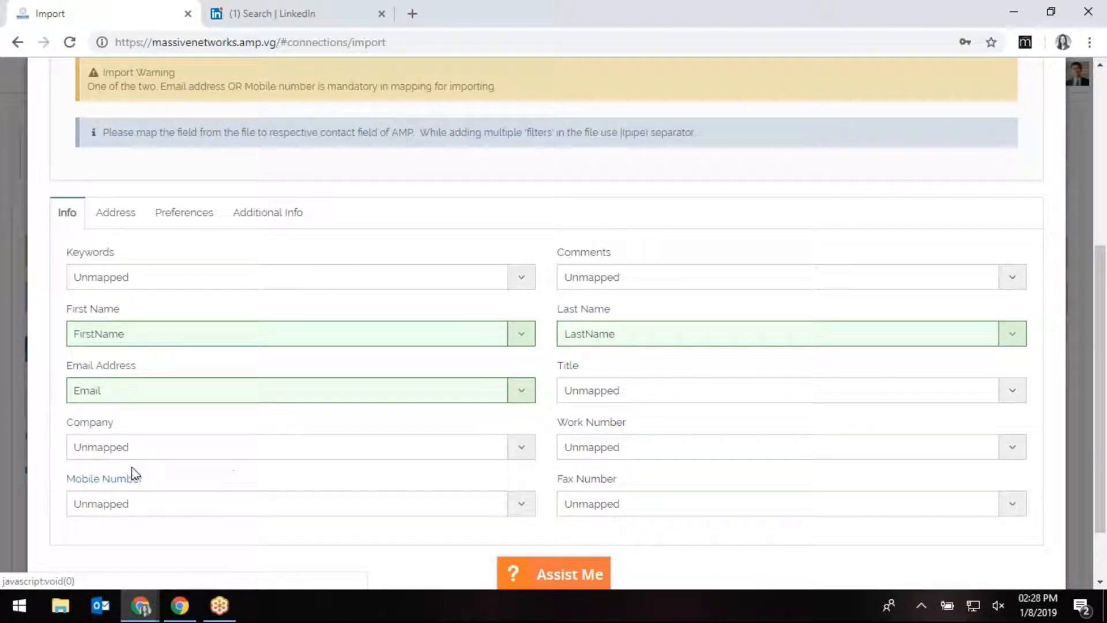
{"action": "left_click", "coordinate": [108, 453]}
{"action": "left_click", "coordinate": [129, 516]}
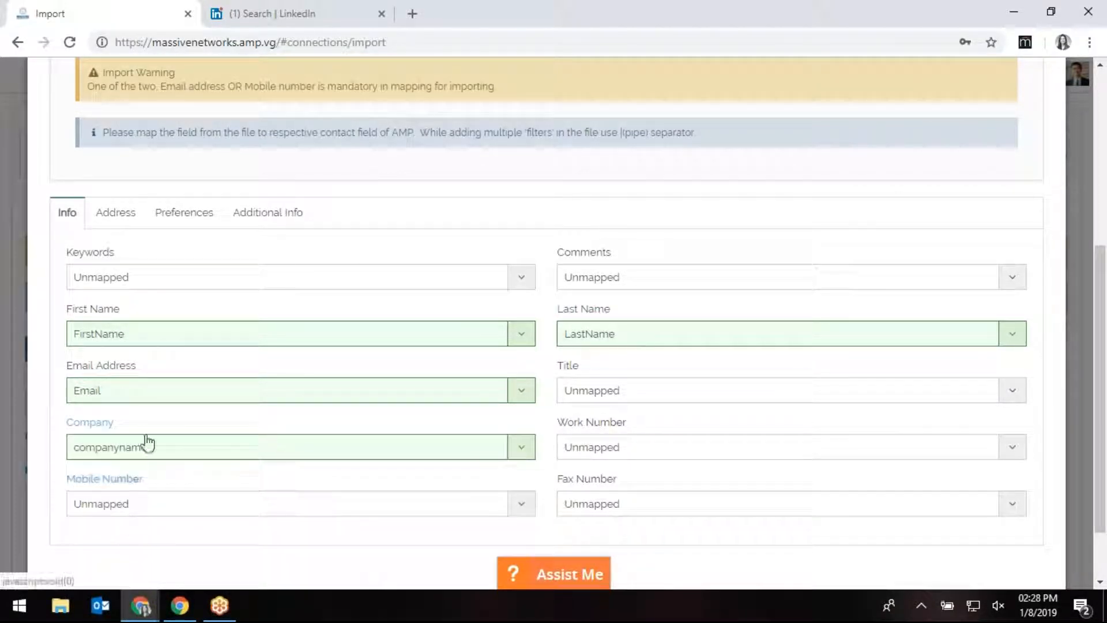
{"action": "scroll", "coordinate": [617, 265], "scroll_direction": "up", "scroll_amount": 5}
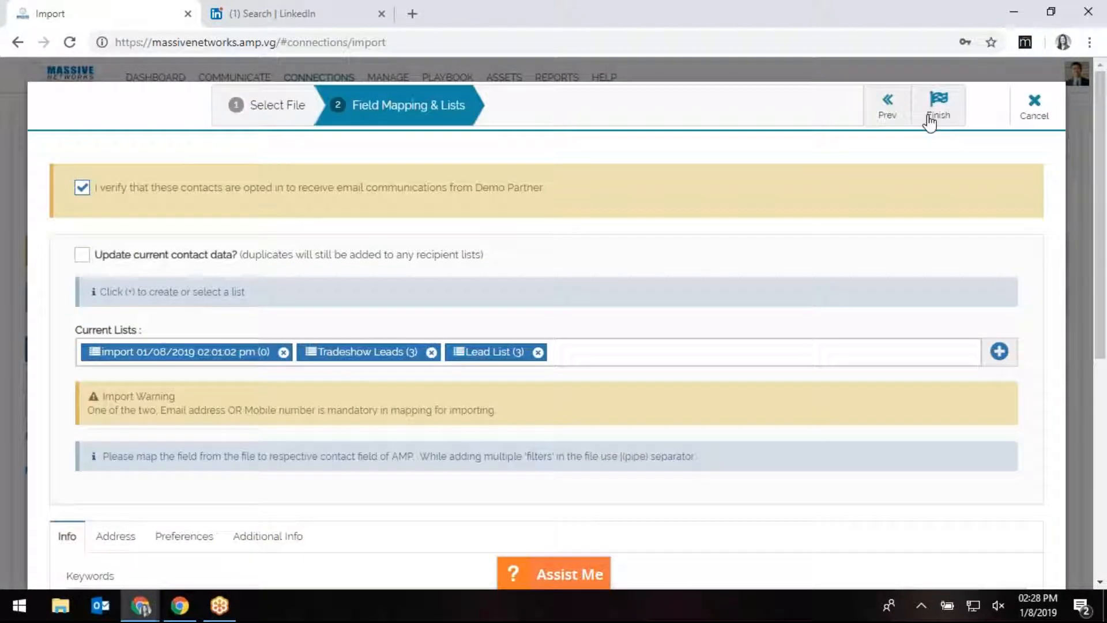
Finish the import, refresh its status to Completed, and return to the Dashboard action tiles.
{"action": "left_click", "coordinate": [939, 107]}
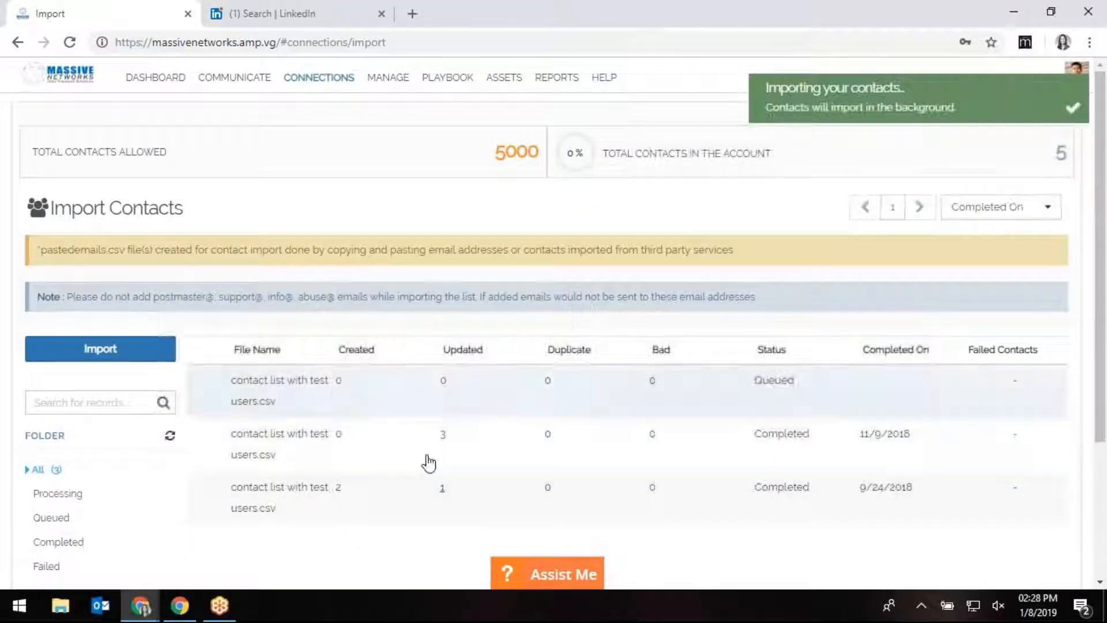
{"action": "left_click", "coordinate": [172, 437]}
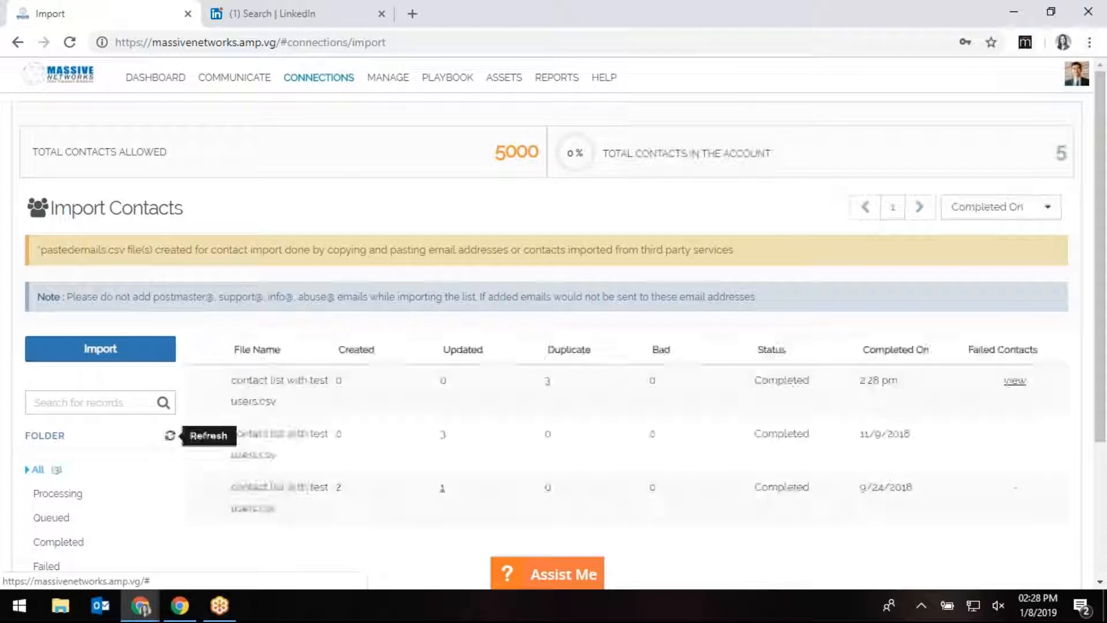
{"action": "mouse_move", "coordinate": [316, 85]}
{"action": "left_click", "coordinate": [158, 79]}
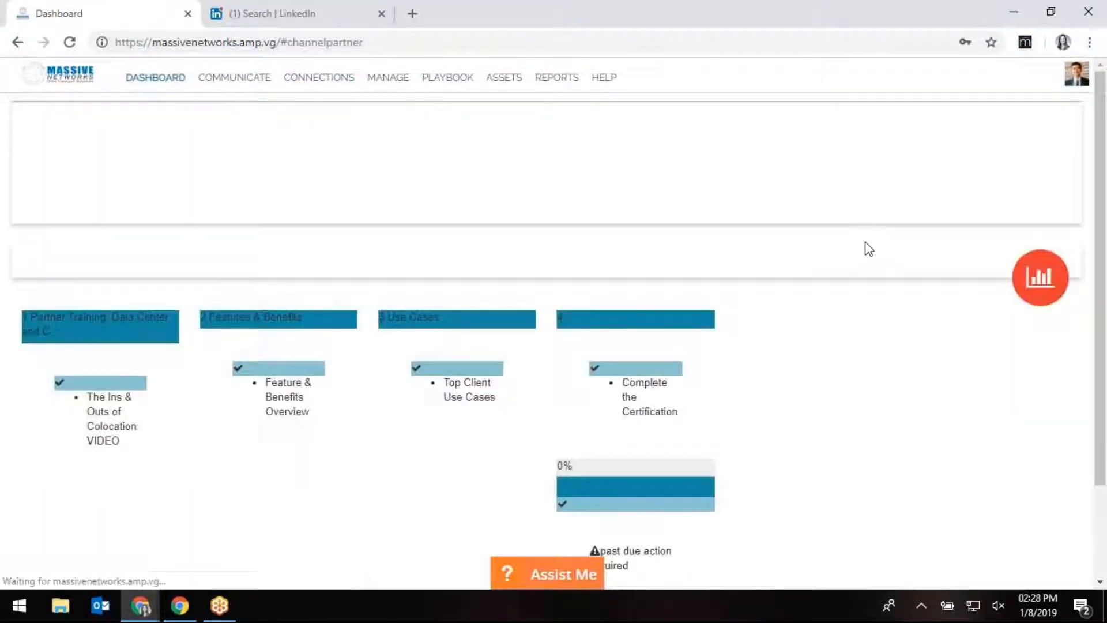
{"action": "scroll", "coordinate": [891, 450], "scroll_direction": "down", "scroll_amount": 8}
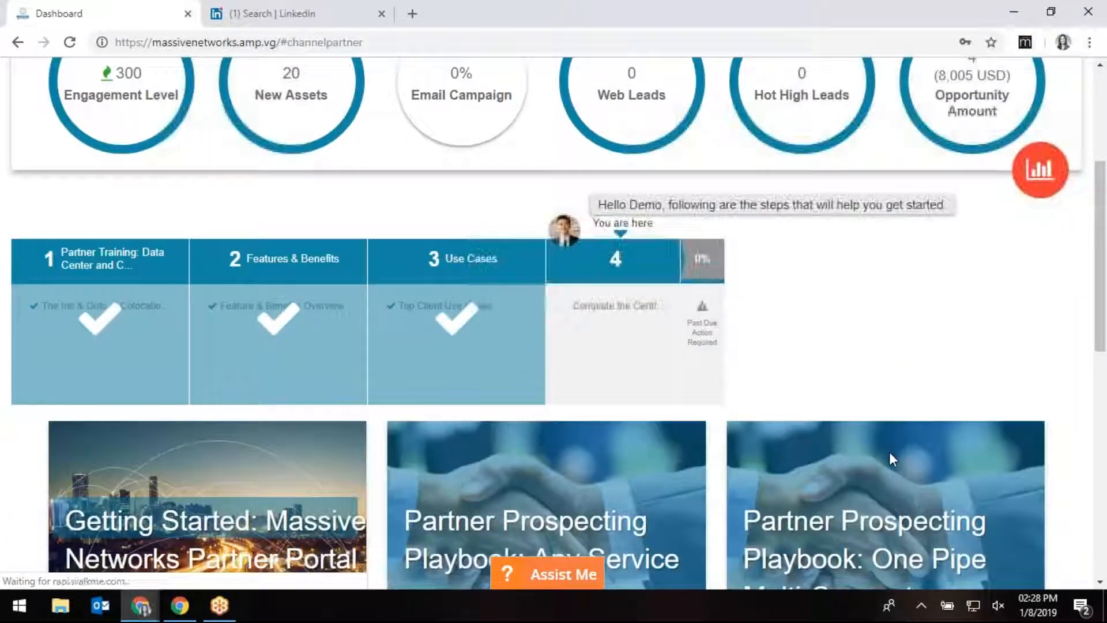
{"action": "scroll", "coordinate": [893, 458], "scroll_direction": "down", "scroll_amount": 6}
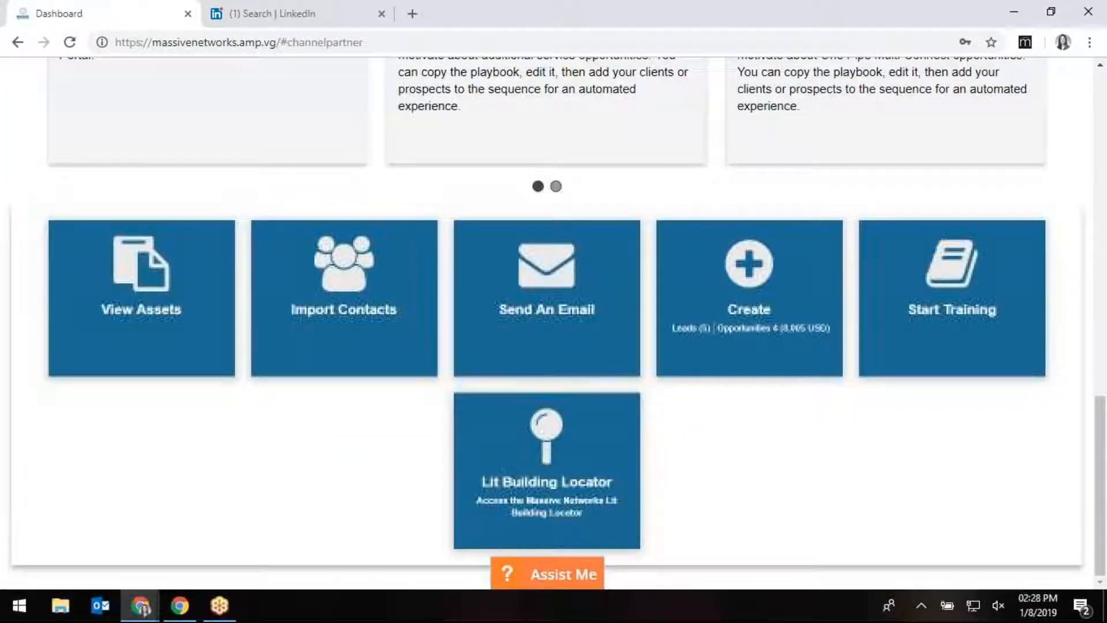
Pick the 'Service Solution Referral Email 1' template and load it in the Email Editor.
{"action": "left_click", "coordinate": [579, 332]}
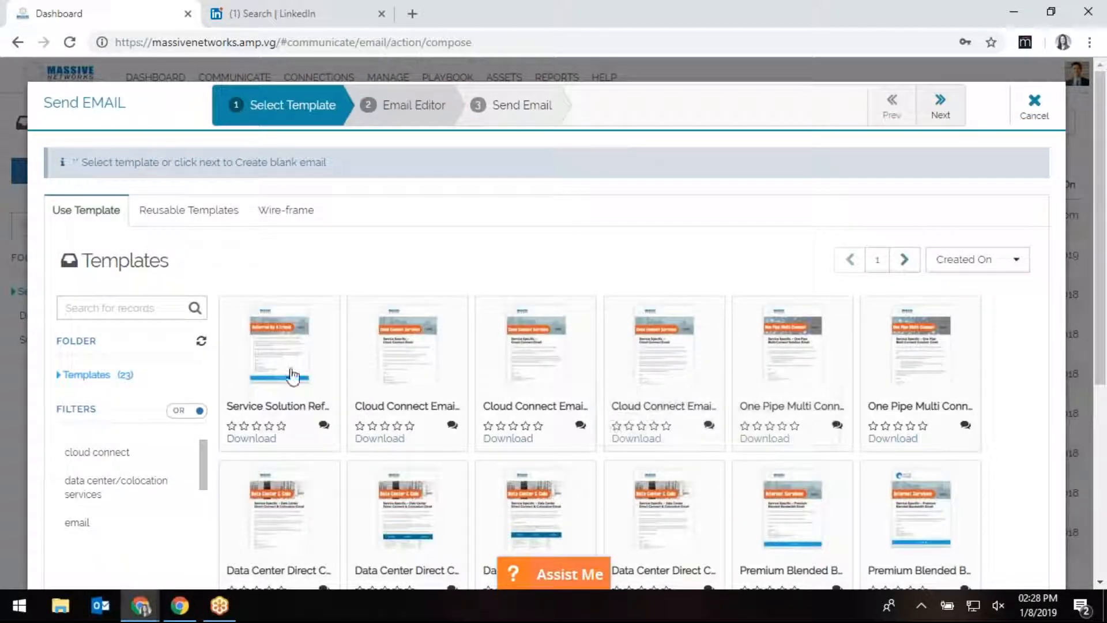
{"action": "scroll", "coordinate": [332, 537], "scroll_direction": "down", "scroll_amount": 3}
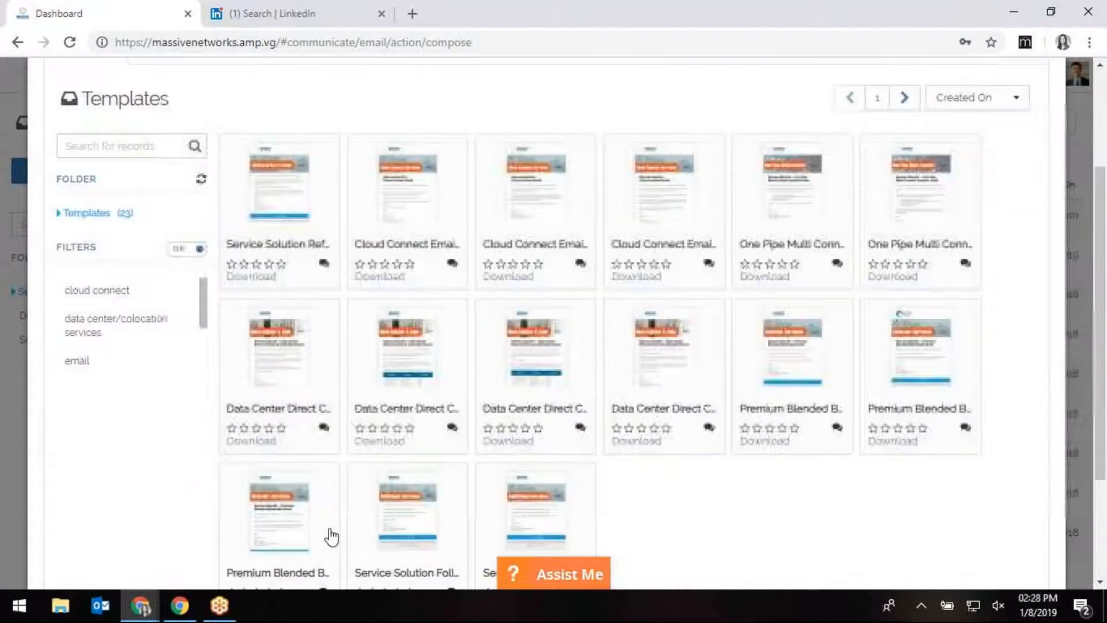
{"action": "scroll", "coordinate": [331, 537], "scroll_direction": "up", "scroll_amount": 2}
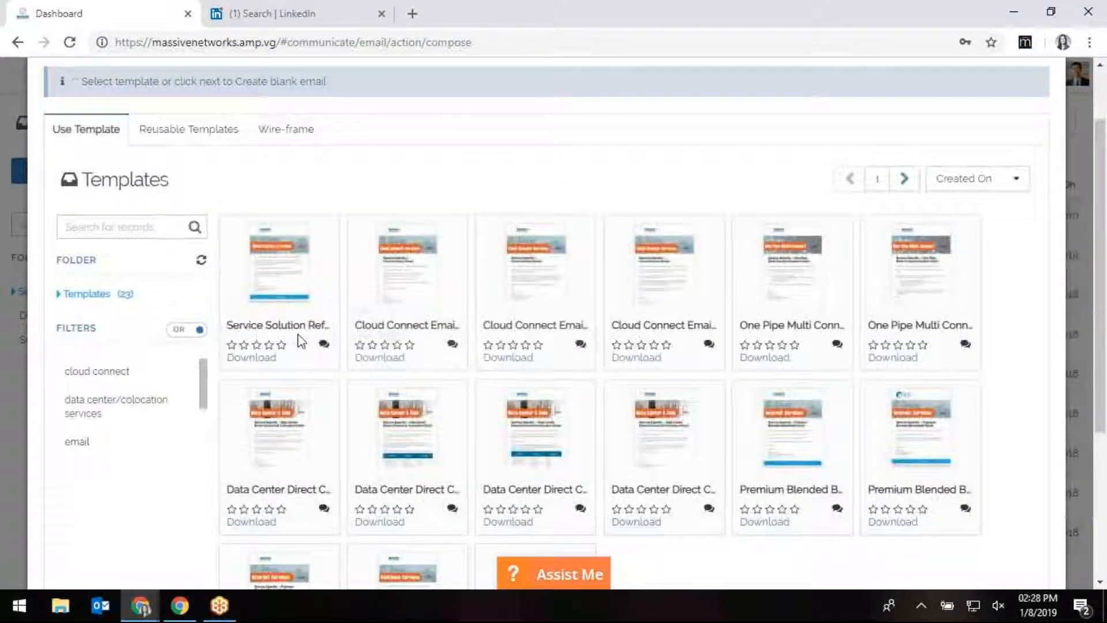
{"action": "left_click", "coordinate": [280, 257]}
{"action": "scroll", "coordinate": [574, 326], "scroll_direction": "up", "scroll_amount": 2}
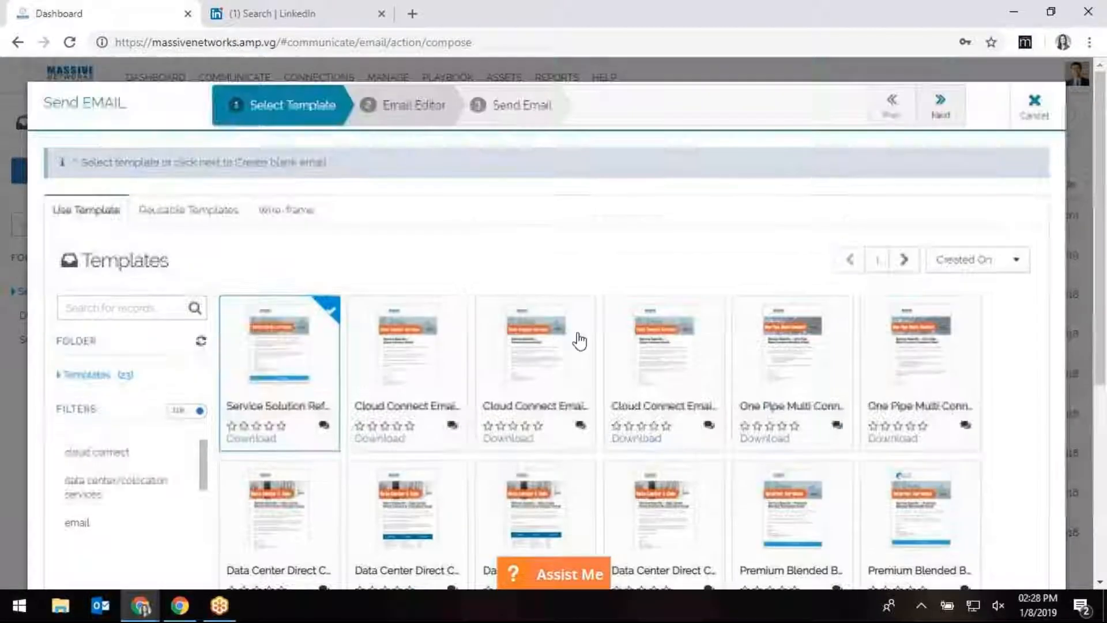
{"action": "left_click", "coordinate": [940, 107]}
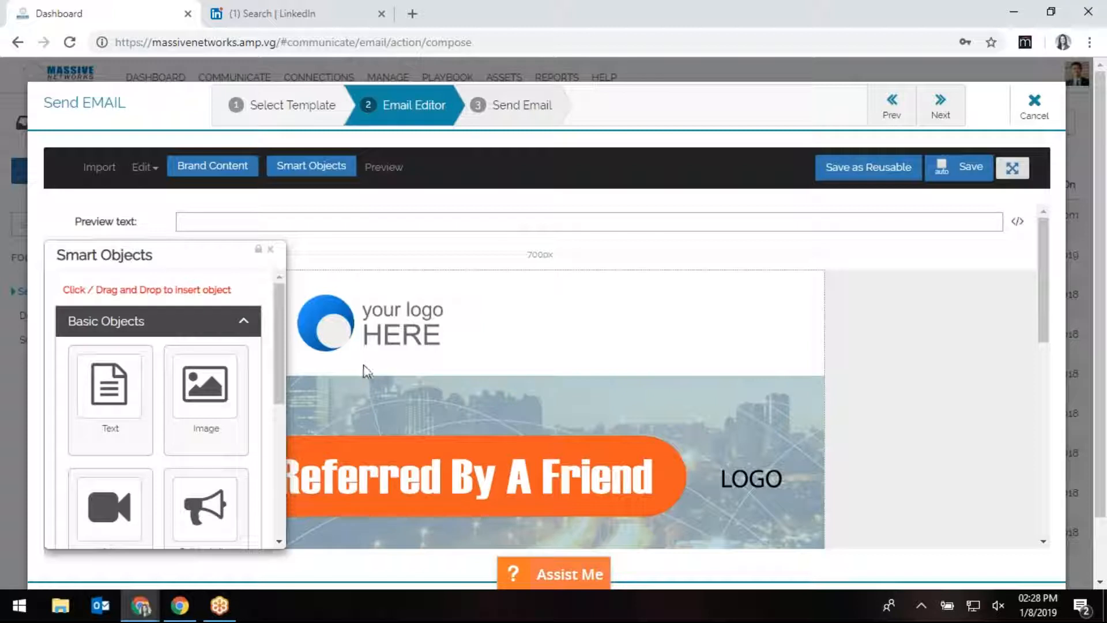
Close Smart Objects, select the '( ISSUE OR SERVICE )' placeholder, and continue to Send Email.
{"action": "left_click", "coordinate": [271, 250]}
{"action": "scroll", "coordinate": [536, 388], "scroll_direction": "down", "scroll_amount": 1}
{"action": "scroll", "coordinate": [537, 389], "scroll_direction": "down", "scroll_amount": 3}
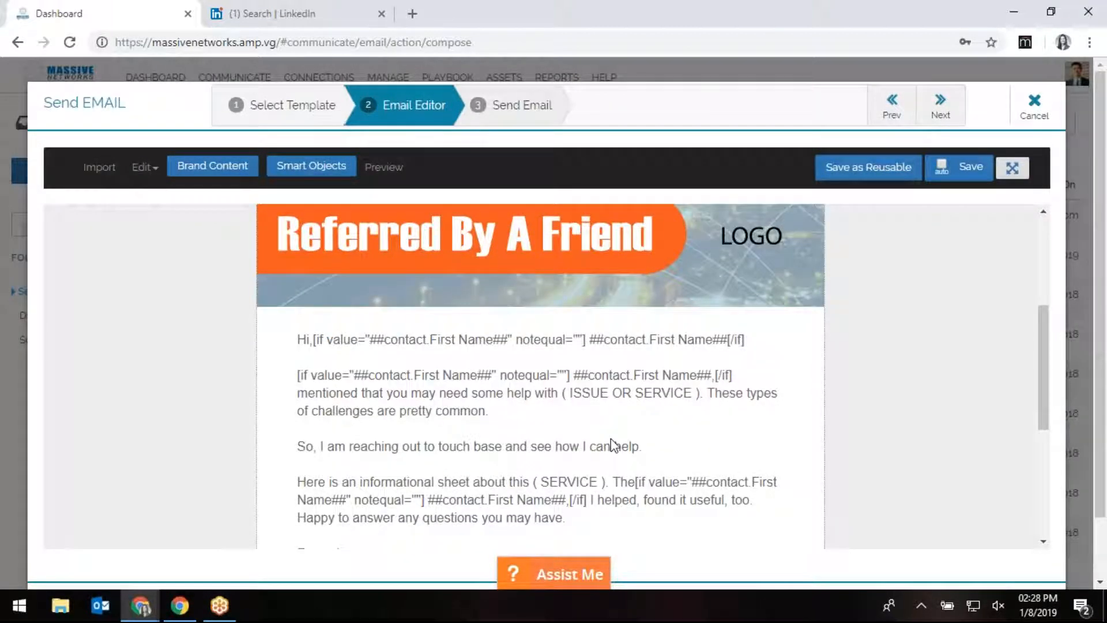
{"action": "left_click", "coordinate": [556, 388]}
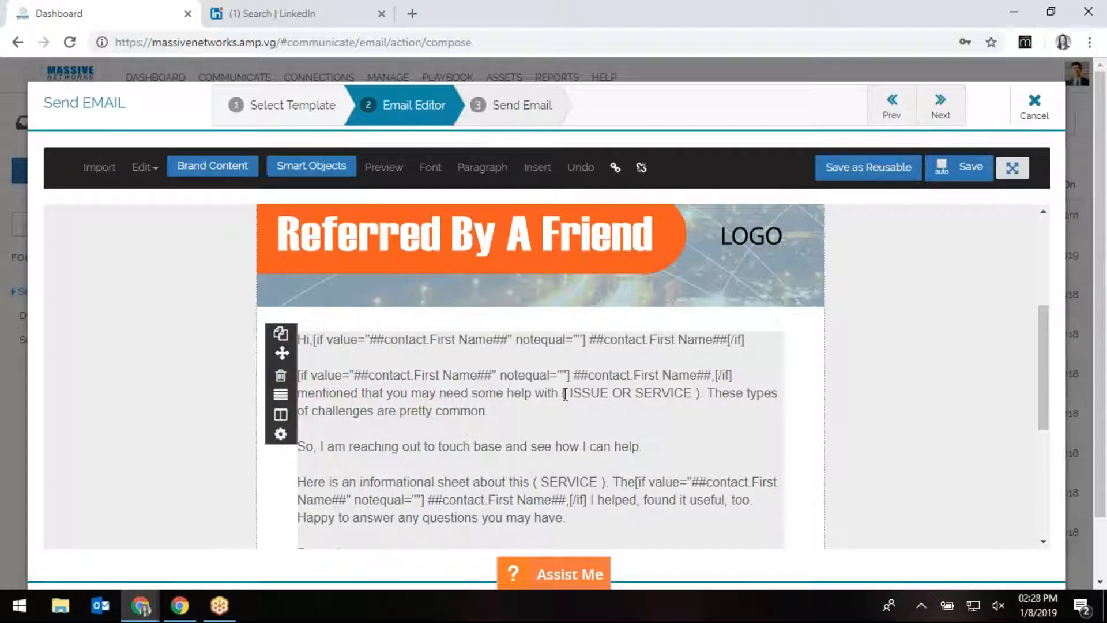
{"action": "left_click_drag", "start_coordinate": [563, 393], "coordinate": [699, 399]}
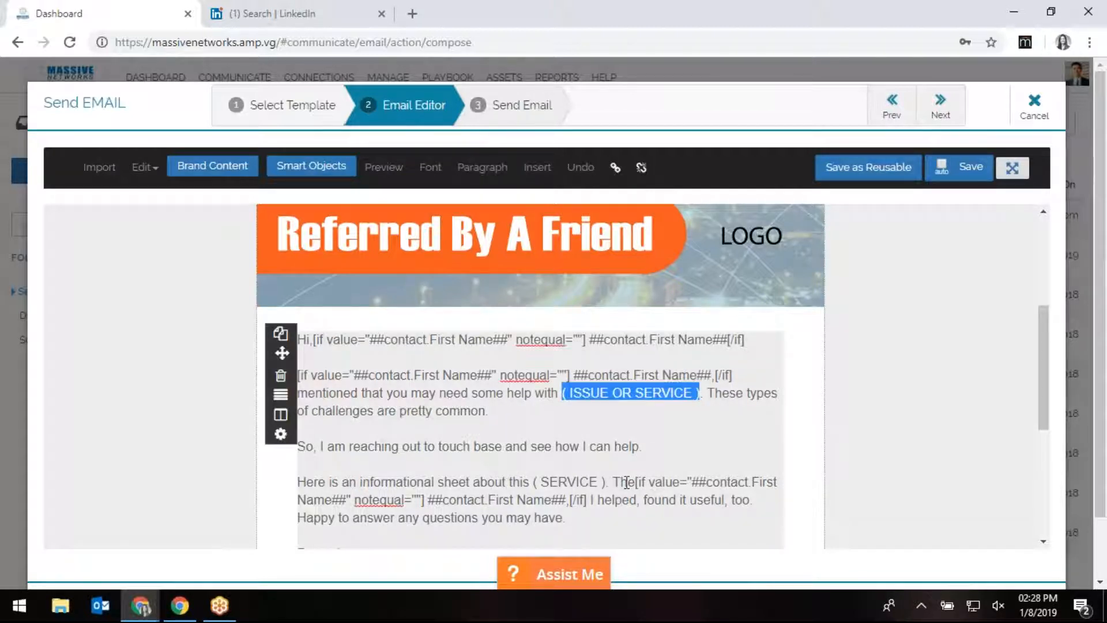
{"action": "scroll", "coordinate": [623, 482], "scroll_direction": "down", "scroll_amount": 4}
{"action": "scroll", "coordinate": [624, 482], "scroll_direction": "up", "scroll_amount": 7}
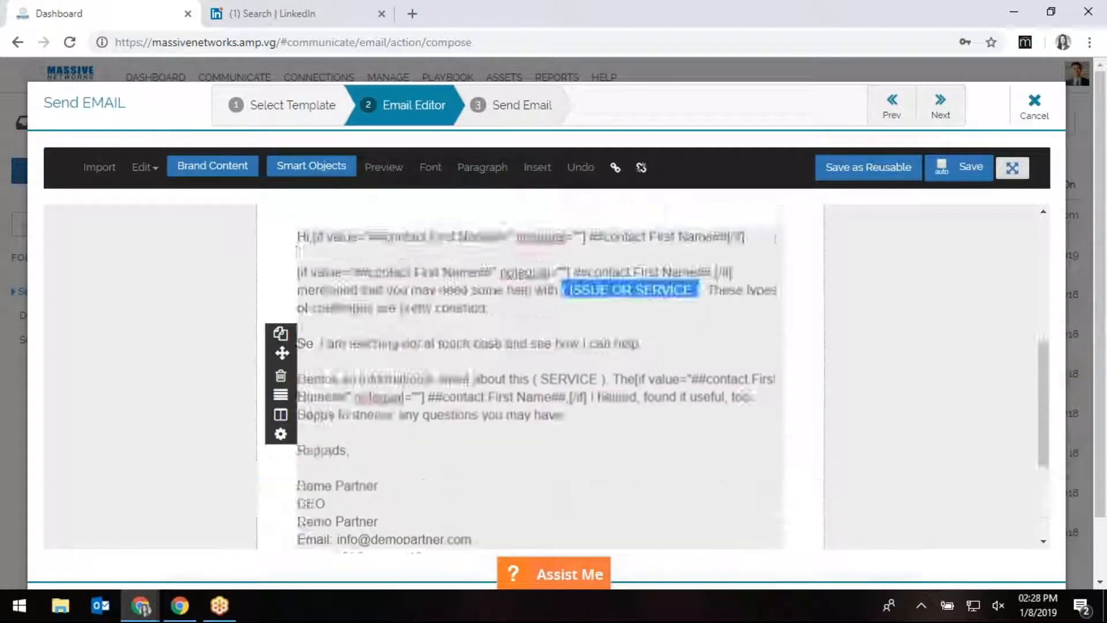
{"action": "scroll", "coordinate": [624, 482], "scroll_direction": "up", "scroll_amount": 2}
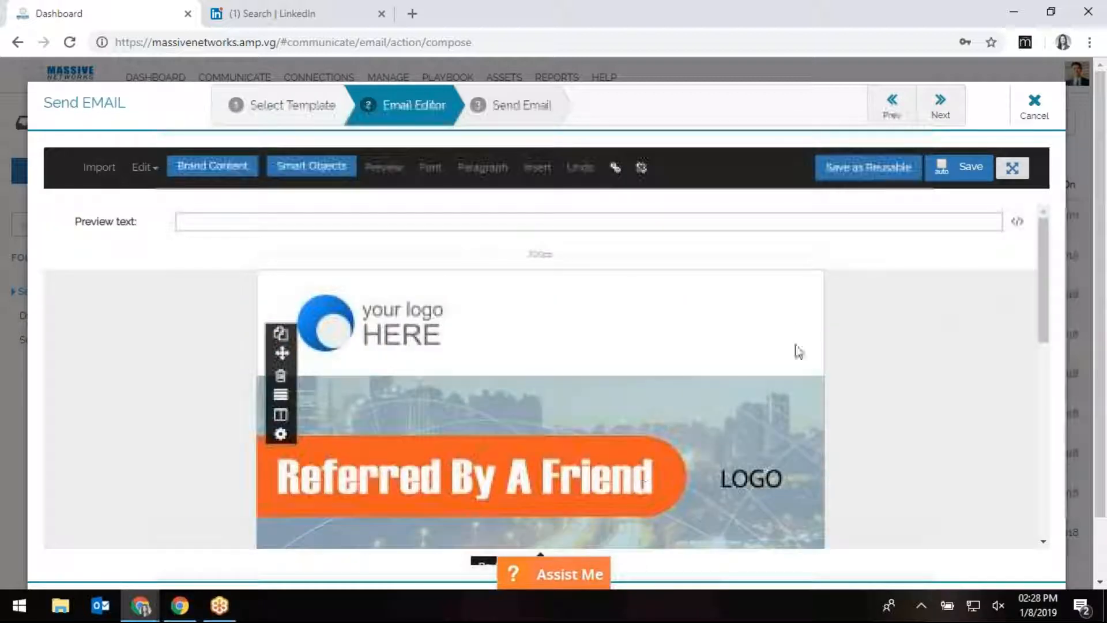
{"action": "left_click", "coordinate": [942, 107]}
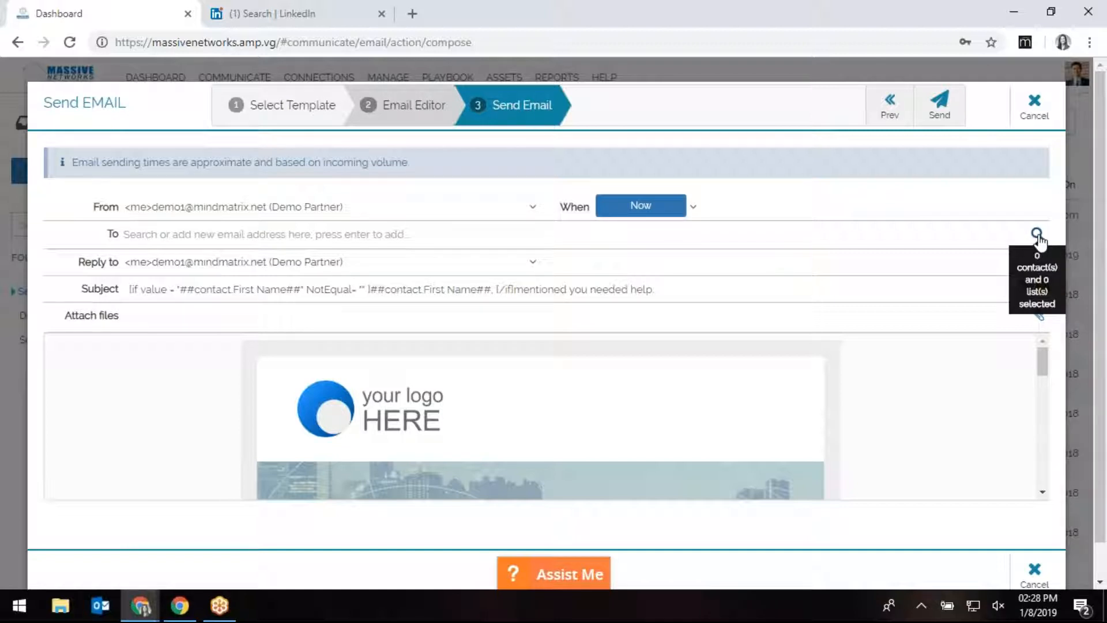
Add the Lead List as a recipient by typing 'lead' in the To field.
{"action": "left_click", "coordinate": [346, 240]}
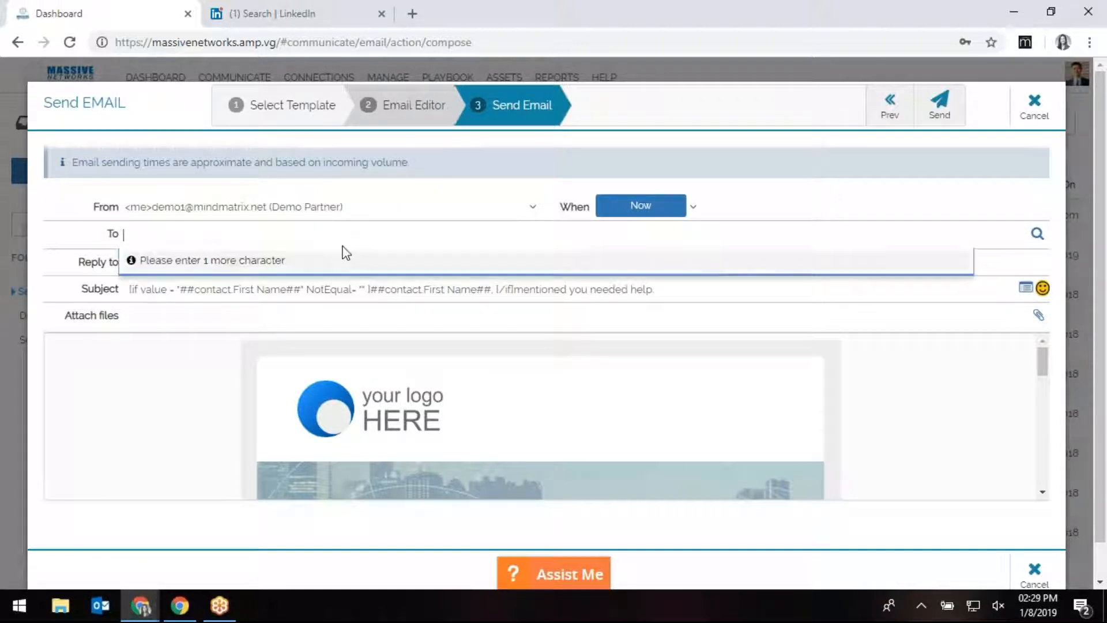
{"action": "type", "text": "lead"}
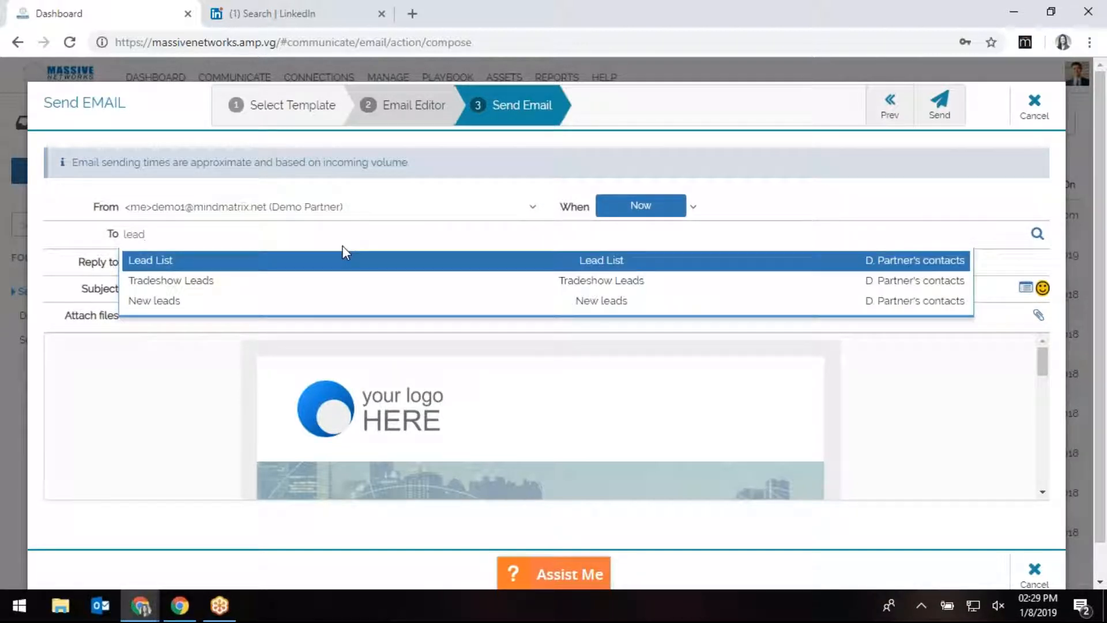
{"action": "left_click", "coordinate": [340, 267]}
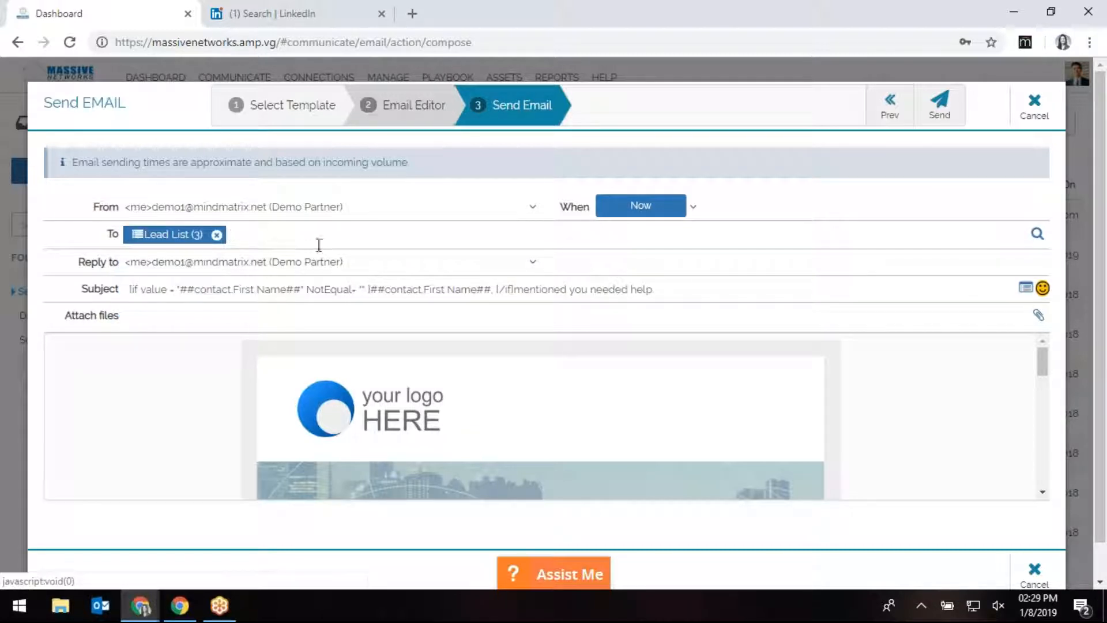
Select three contacts and the All contacts list in the picker and add them.
{"action": "left_click", "coordinate": [1038, 236]}
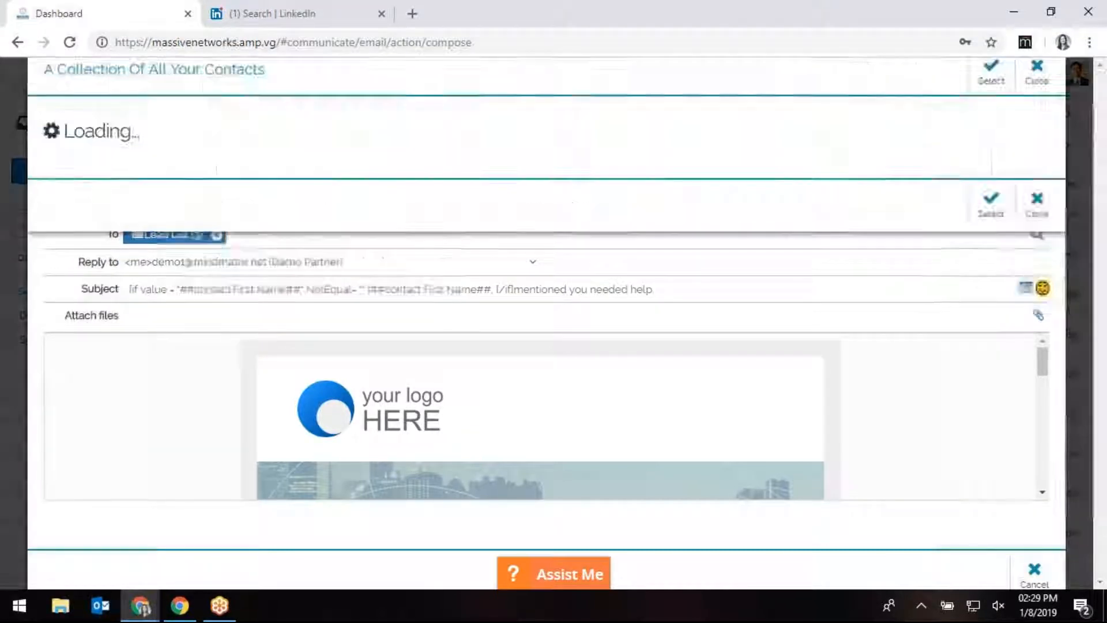
{"action": "left_click", "coordinate": [272, 247]}
{"action": "left_click", "coordinate": [276, 285]}
{"action": "left_click", "coordinate": [284, 329]}
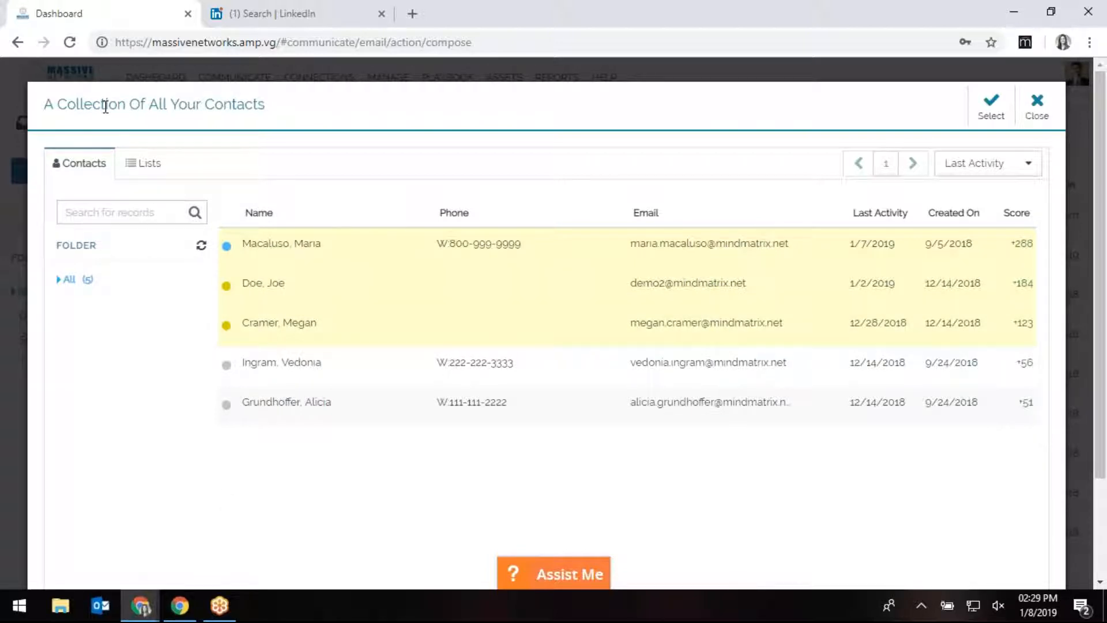
{"action": "left_click", "coordinate": [144, 170]}
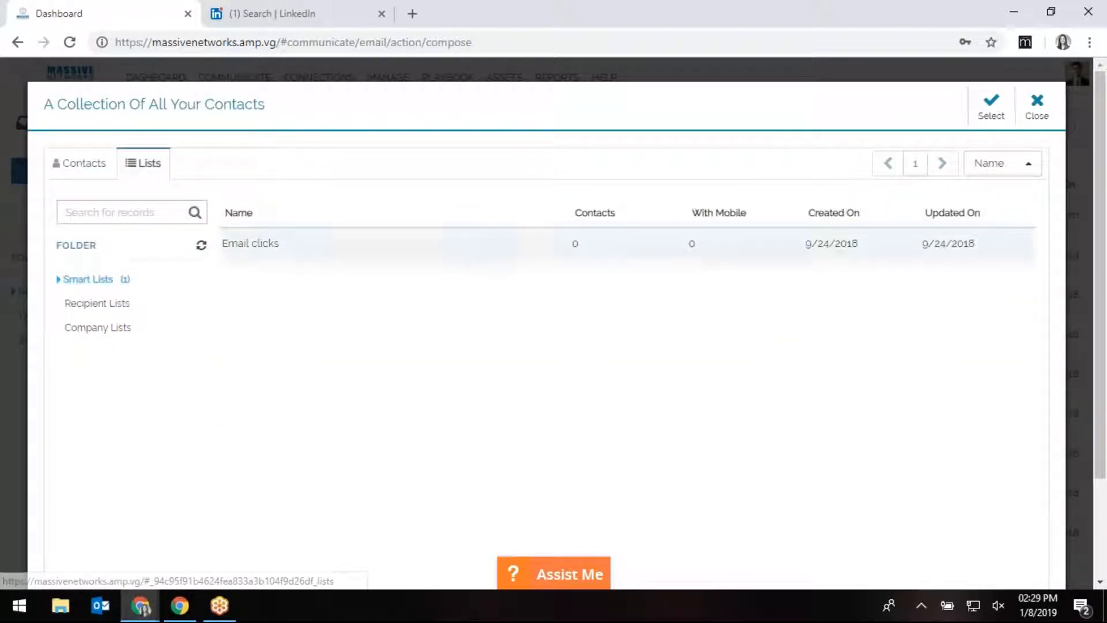
{"action": "left_click", "coordinate": [116, 312]}
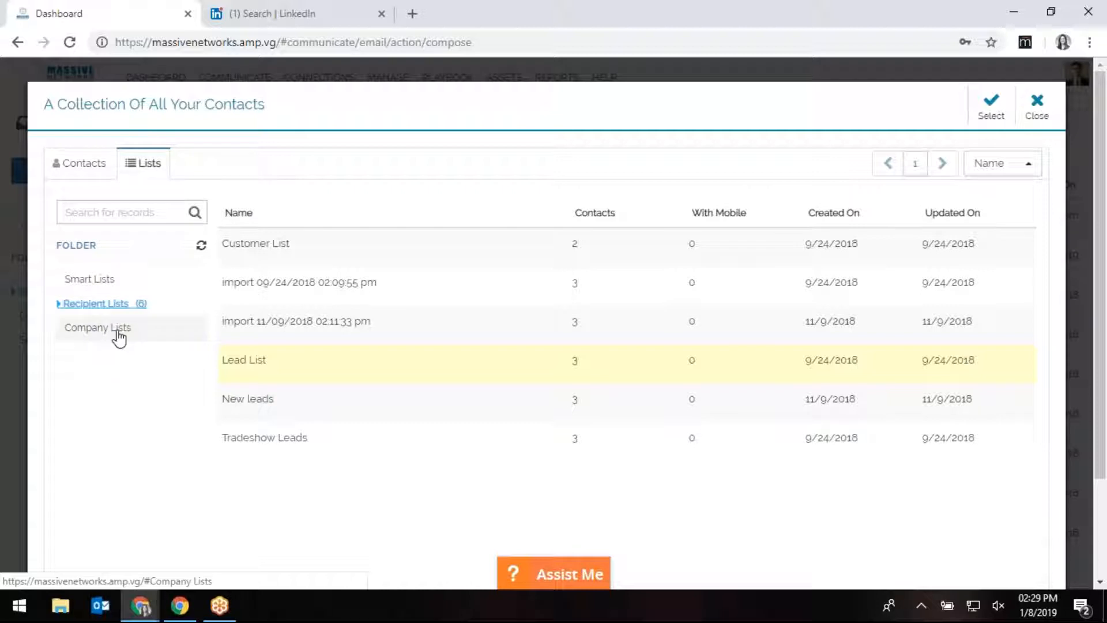
{"action": "left_click", "coordinate": [119, 335]}
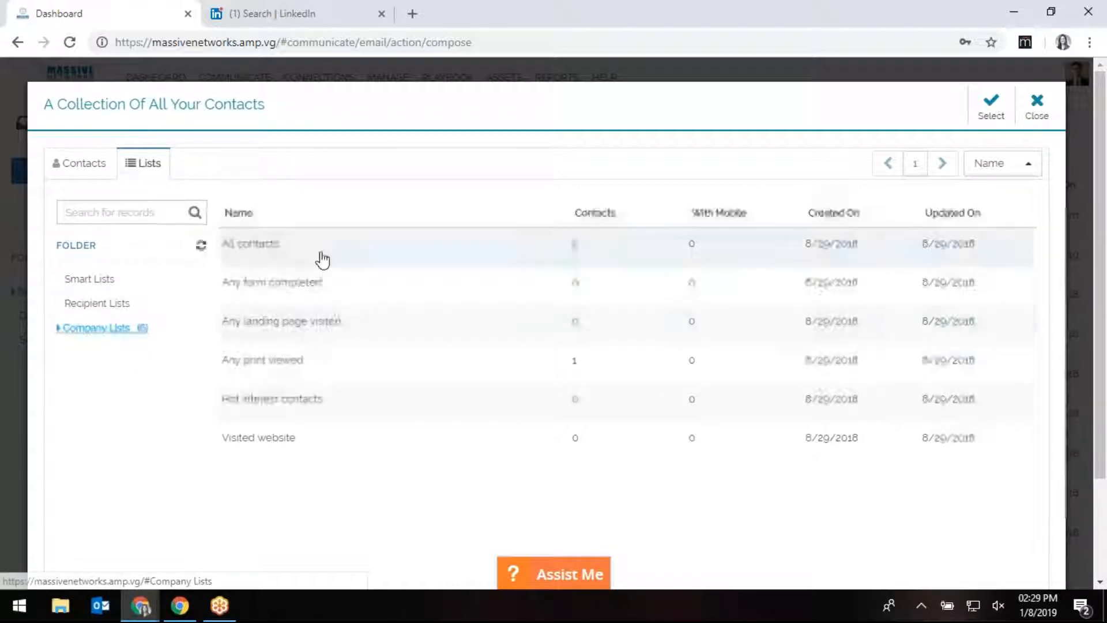
{"action": "left_click", "coordinate": [323, 260]}
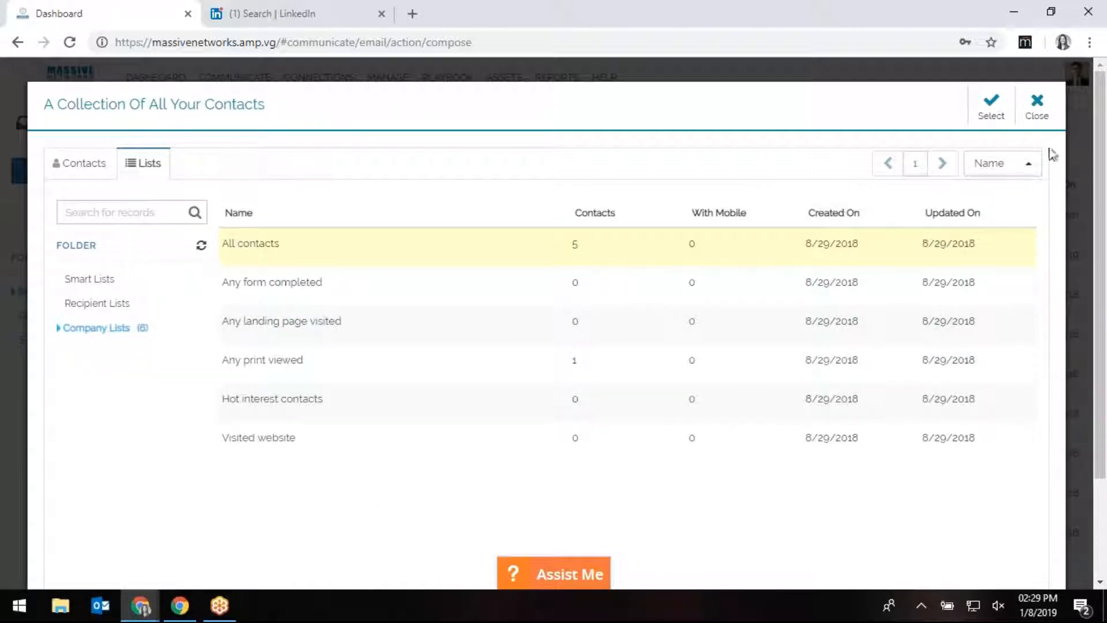
{"action": "left_click", "coordinate": [988, 122]}
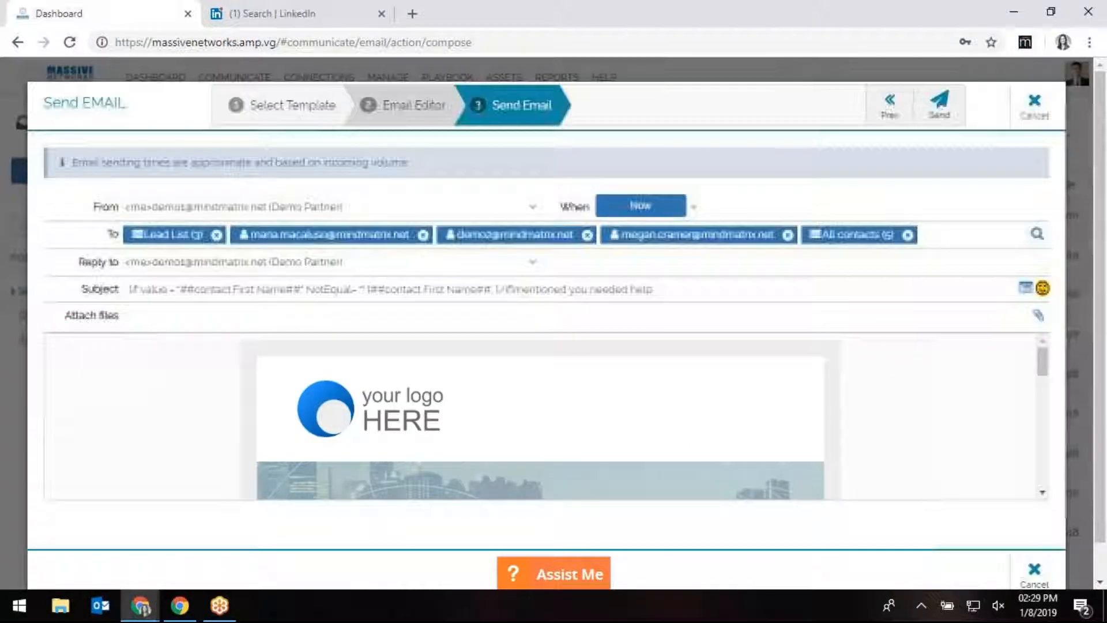
Remove the Lead List, All contacts and extra recipients, leaving a single contact.
{"action": "left_click", "coordinate": [216, 235]}
{"action": "left_click", "coordinate": [481, 235]}
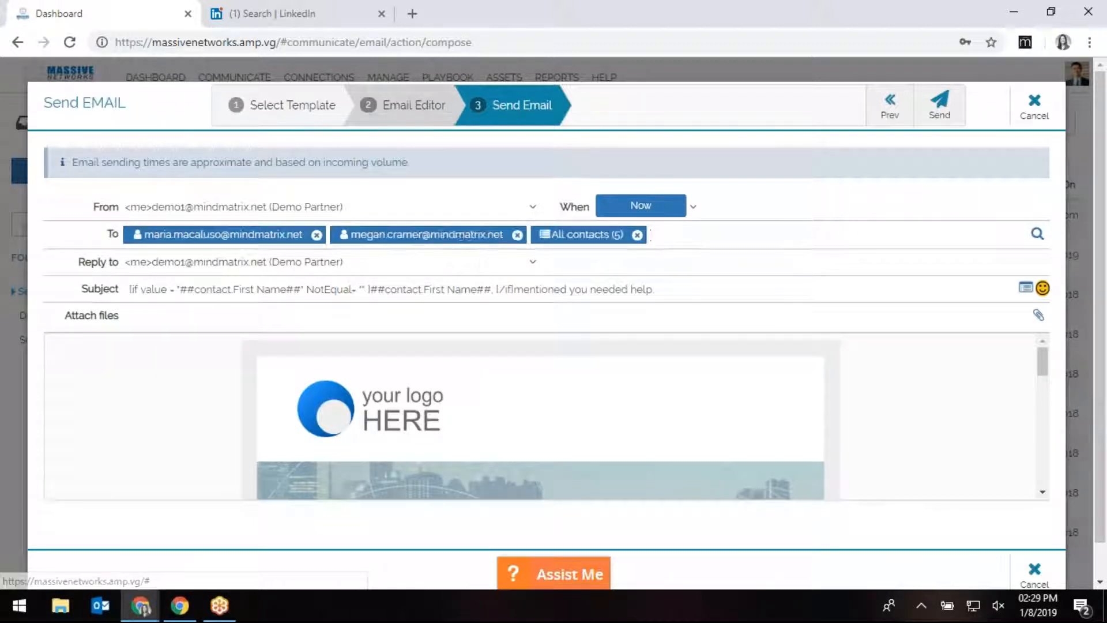
{"action": "left_click", "coordinate": [517, 235]}
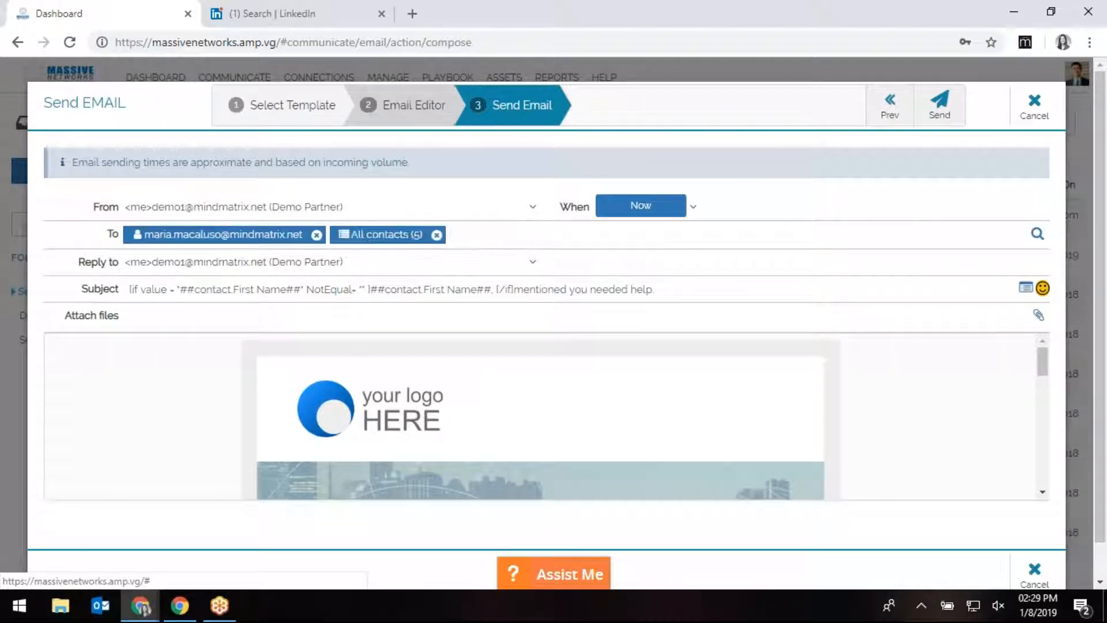
{"action": "left_click", "coordinate": [436, 235]}
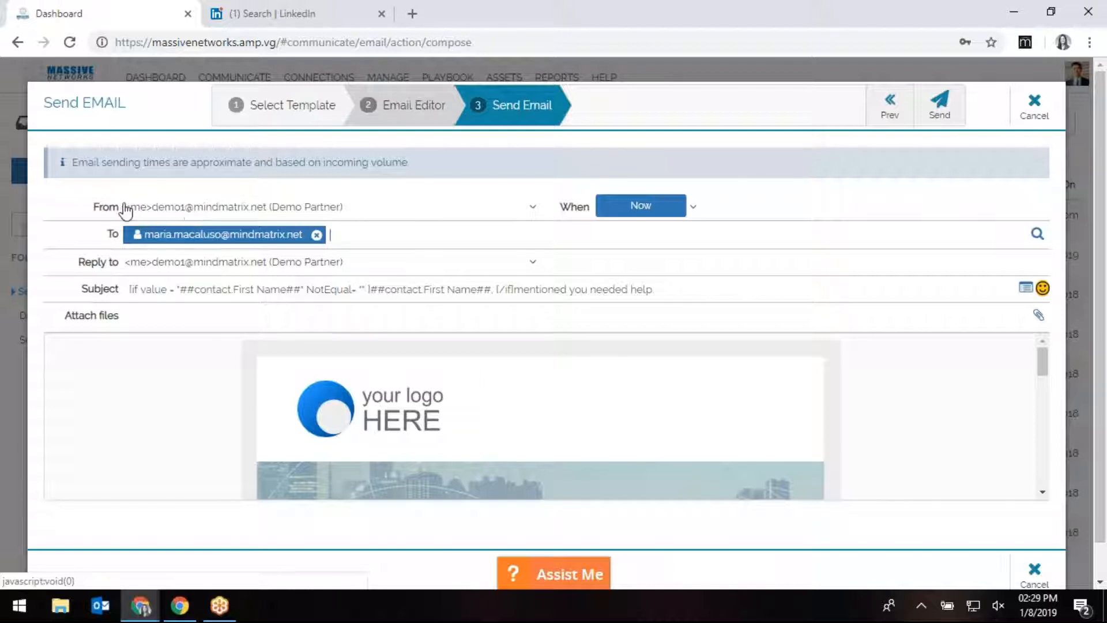
Review the sender, reply-to and subject fields, leaving them unchanged.
{"action": "left_click", "coordinate": [282, 212]}
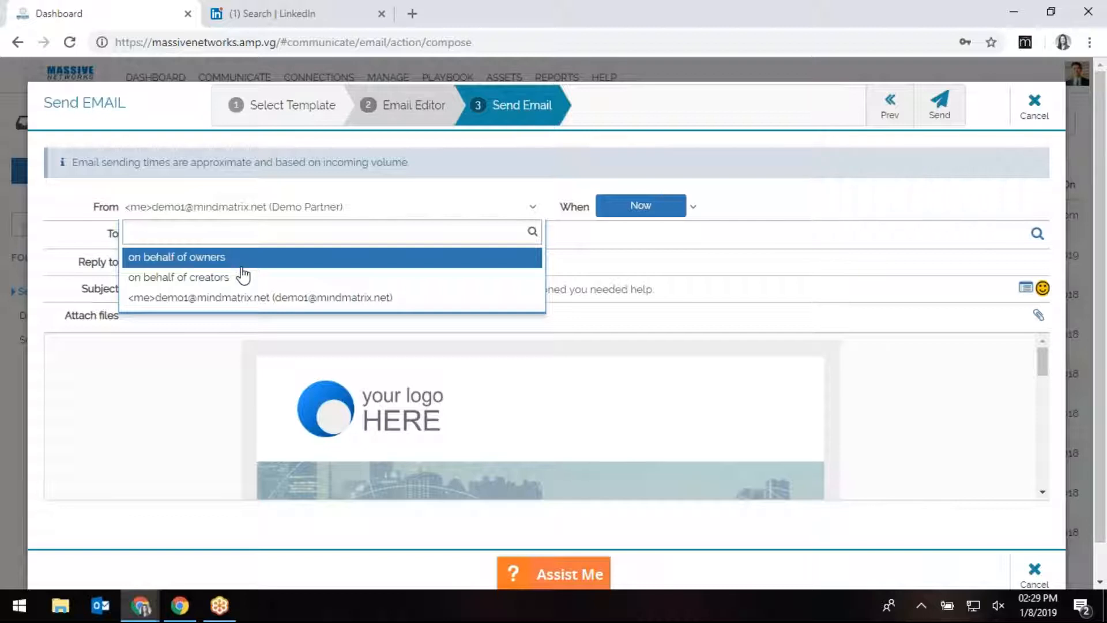
{"action": "key", "text": "Down"}
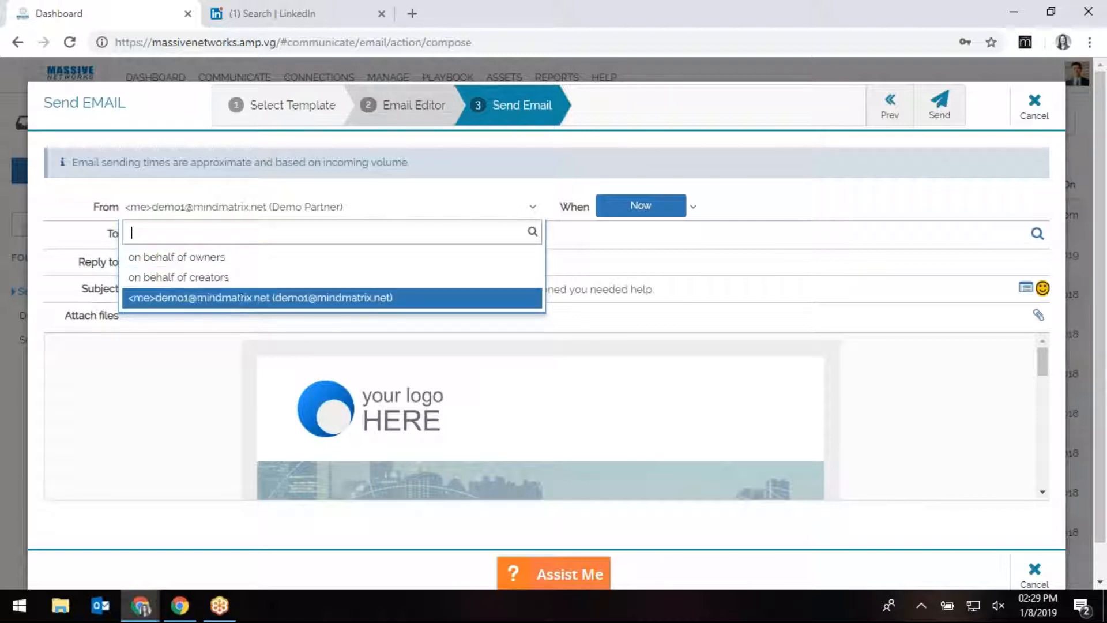
{"action": "left_click", "coordinate": [231, 218]}
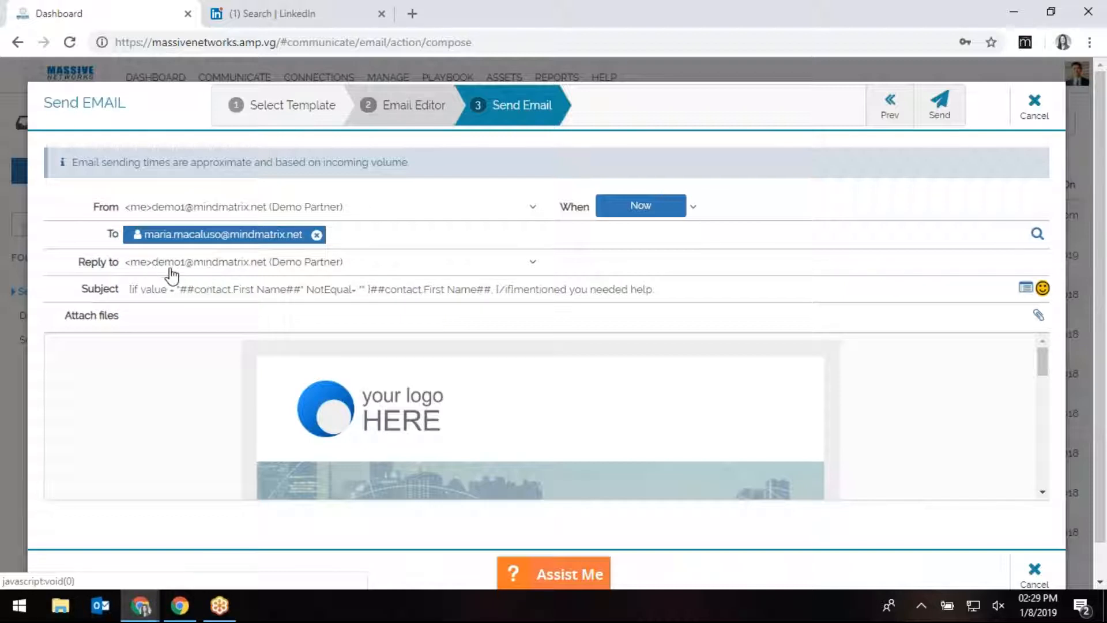
{"action": "left_click", "coordinate": [229, 267]}
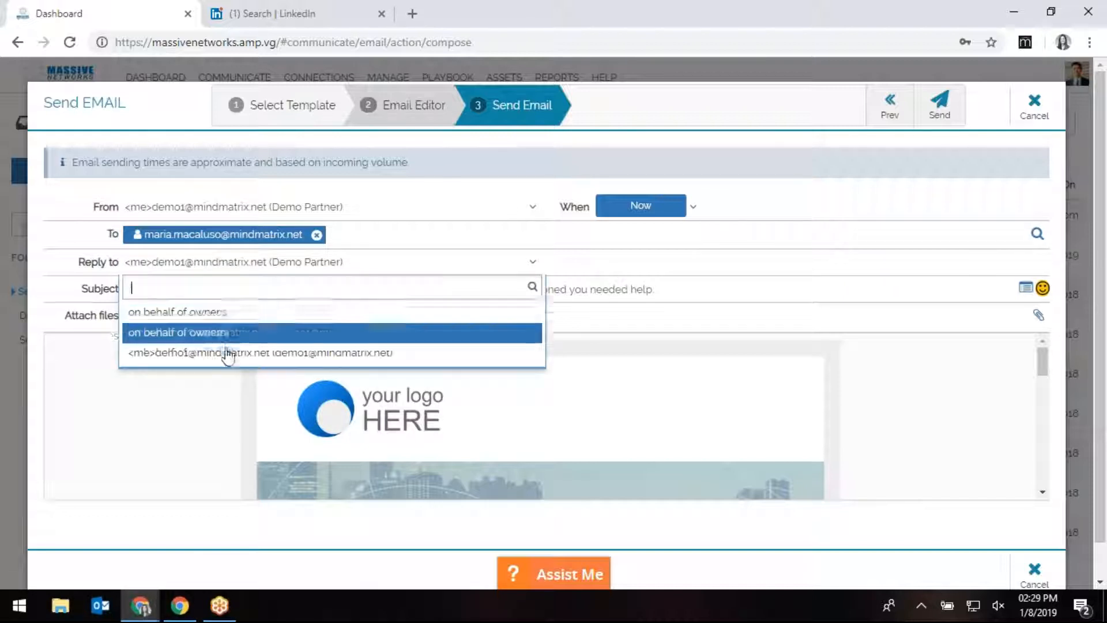
{"action": "left_click", "coordinate": [211, 266]}
{"action": "left_click", "coordinate": [682, 293]}
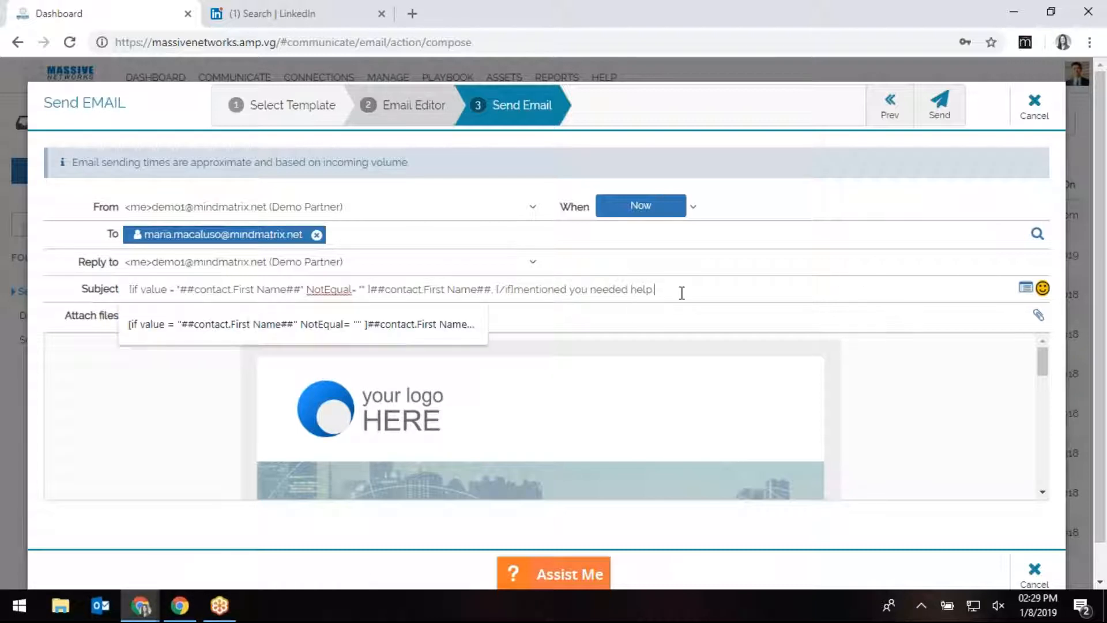
{"action": "left_click", "coordinate": [779, 243]}
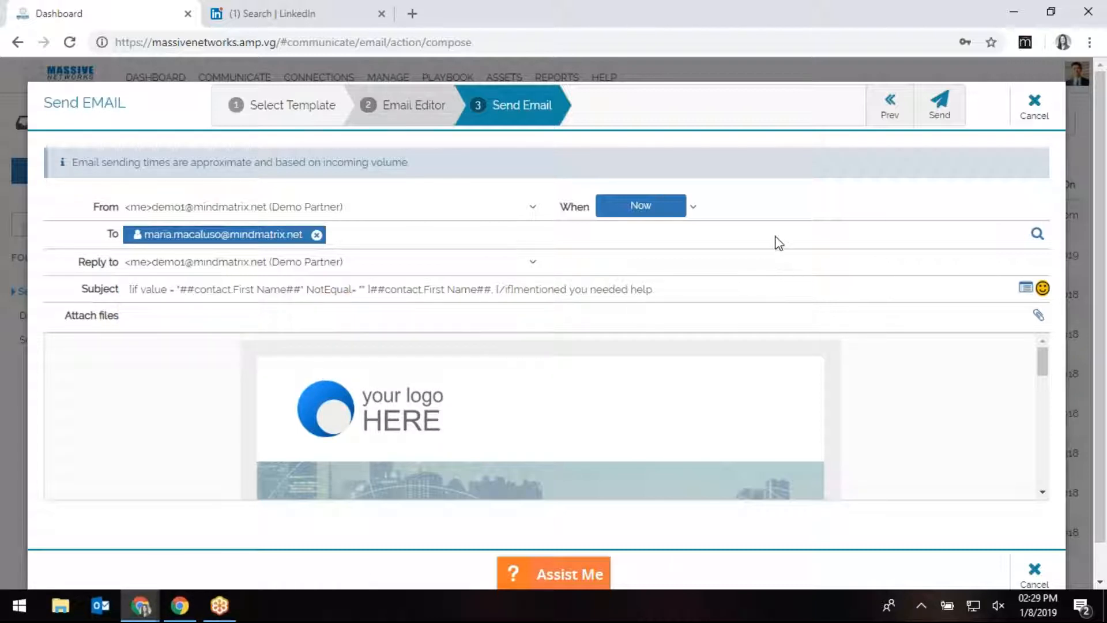
Set When to Now and send the referral email.
{"action": "left_click", "coordinate": [641, 214]}
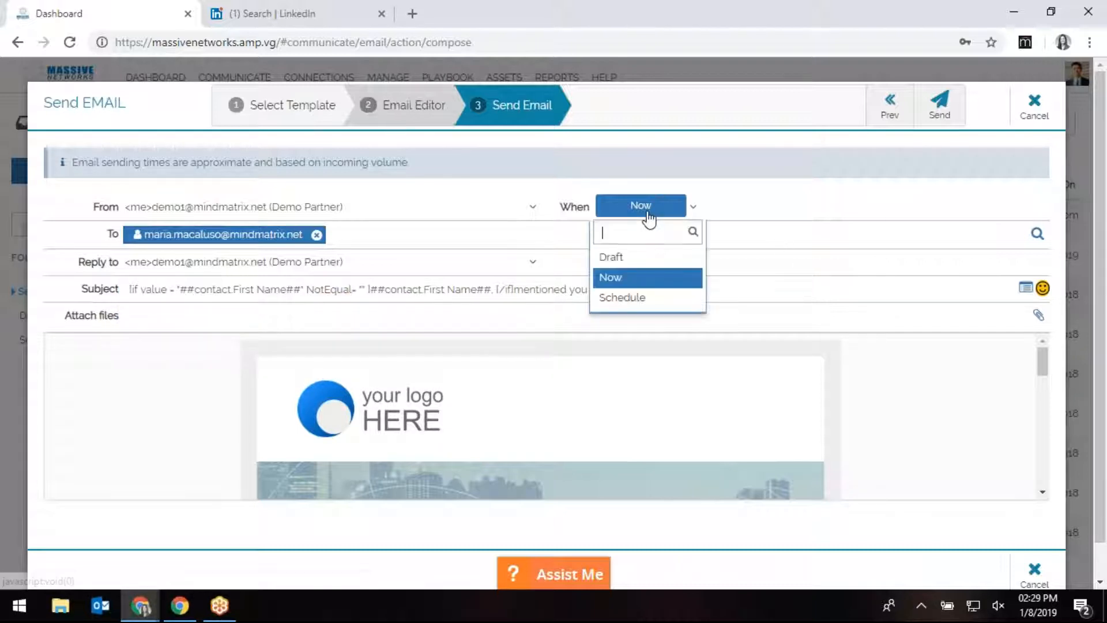
{"action": "left_click", "coordinate": [637, 299]}
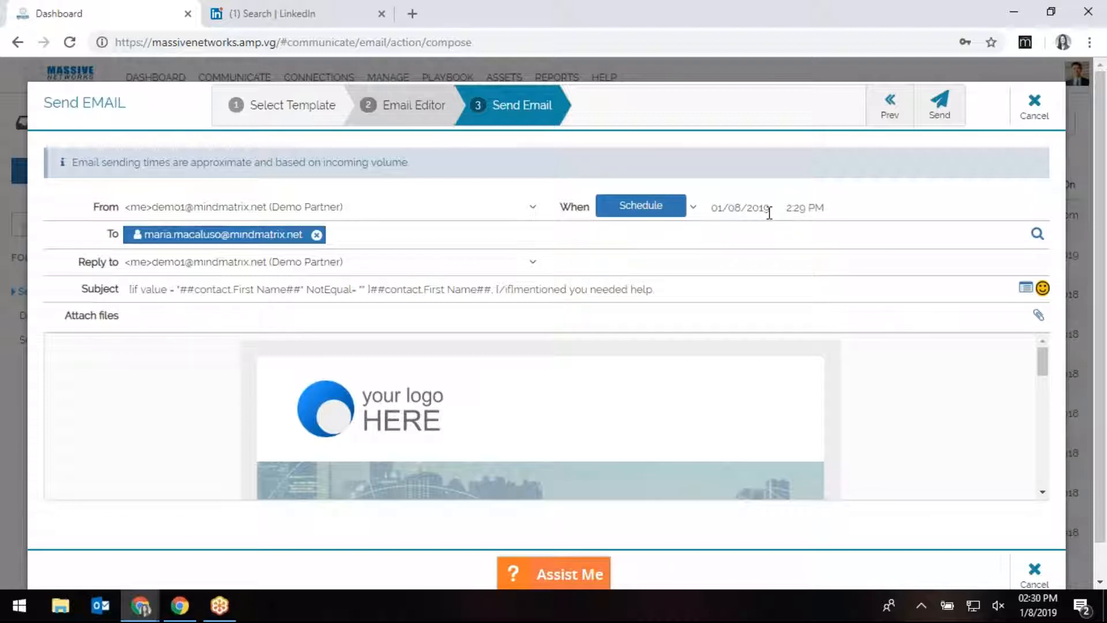
{"action": "left_click", "coordinate": [623, 214]}
{"action": "left_click", "coordinate": [622, 276]}
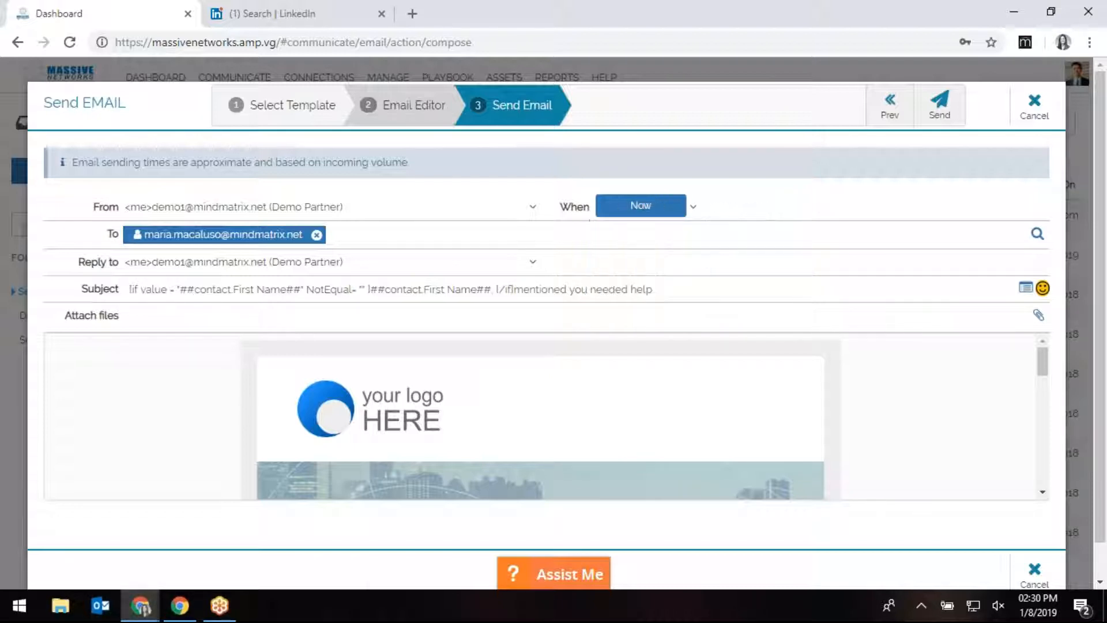
{"action": "left_click", "coordinate": [938, 110]}
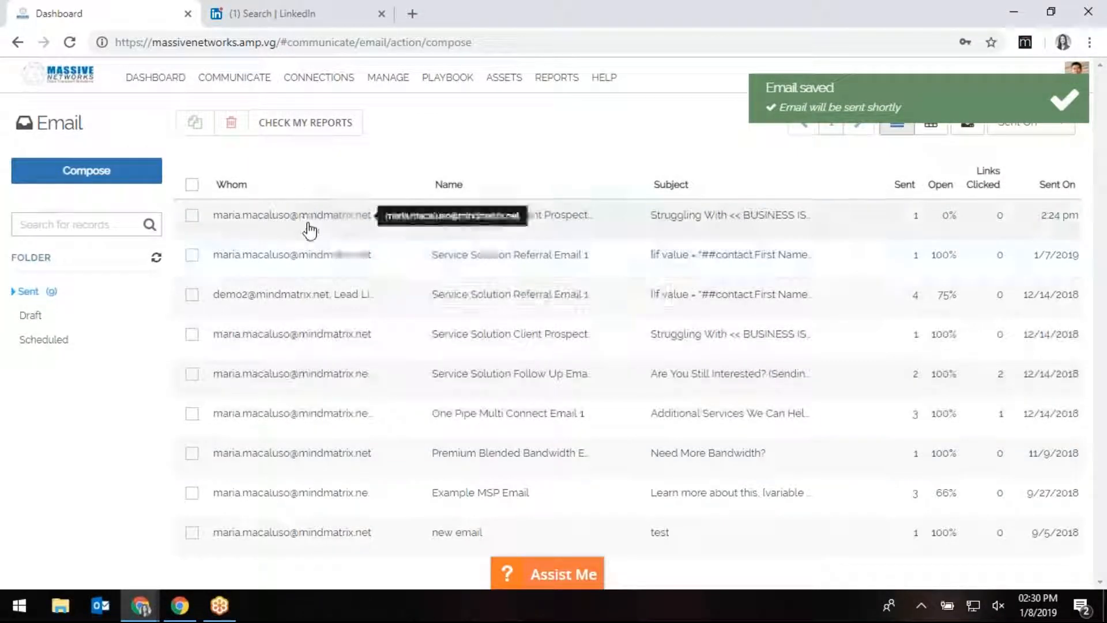
Open the sent referral email's report, review it, and close it.
{"action": "left_click", "coordinate": [309, 295]}
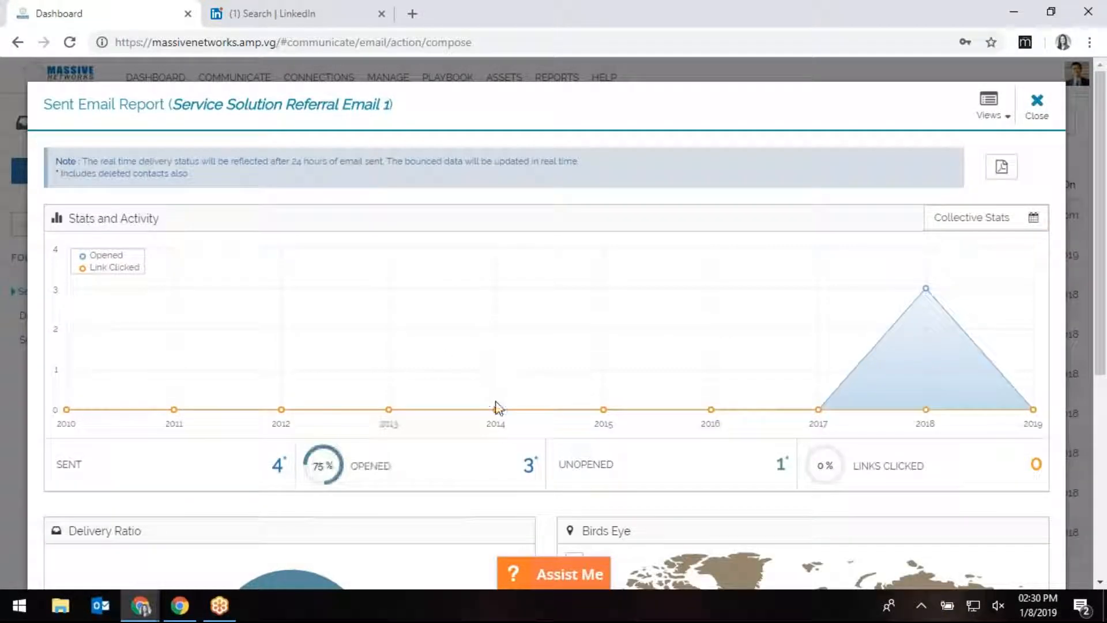
{"action": "scroll", "coordinate": [500, 408], "scroll_direction": "down", "scroll_amount": 3}
{"action": "scroll", "coordinate": [499, 408], "scroll_direction": "up", "scroll_amount": 5}
{"action": "left_click", "coordinate": [1038, 114]}
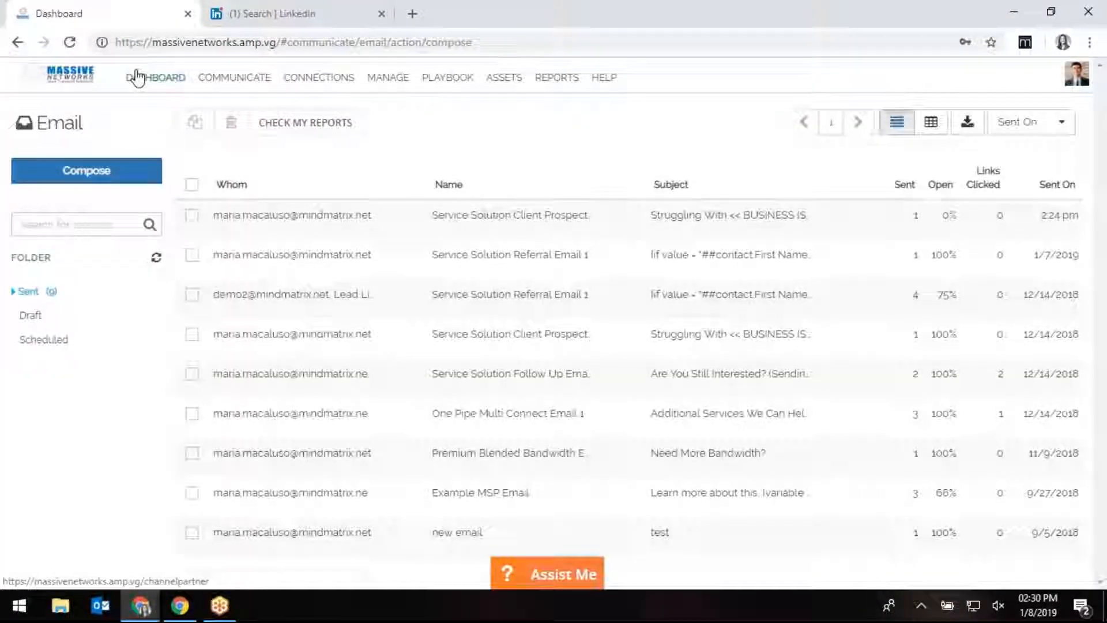
Return to the Dashboard and open Opportunities from the Create tile.
{"action": "left_click", "coordinate": [139, 77]}
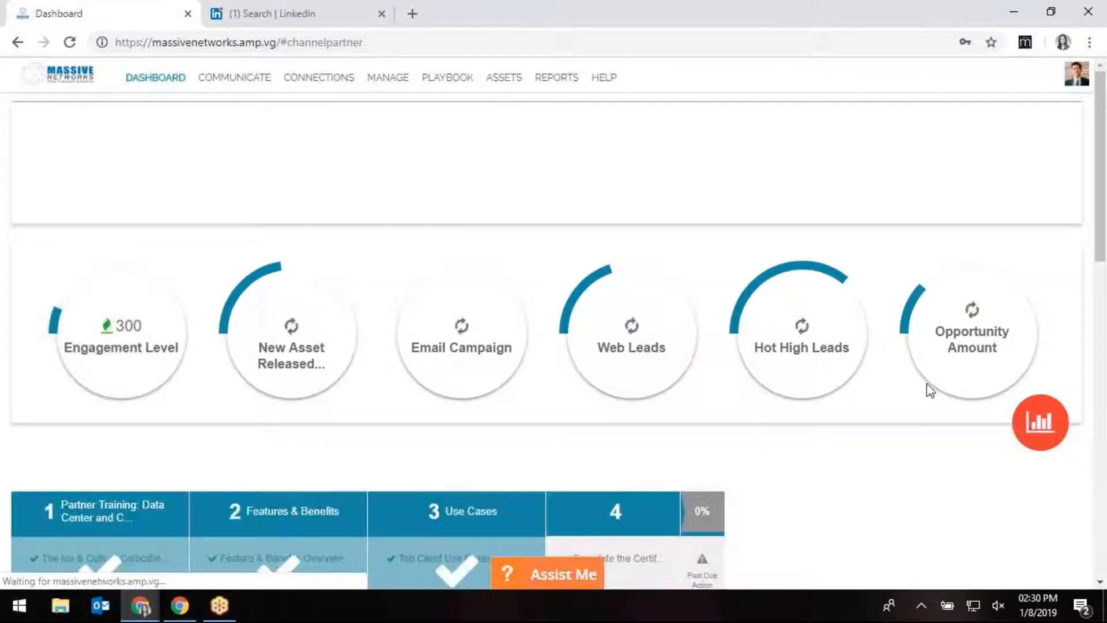
{"action": "scroll", "coordinate": [885, 392], "scroll_direction": "down", "scroll_amount": 7}
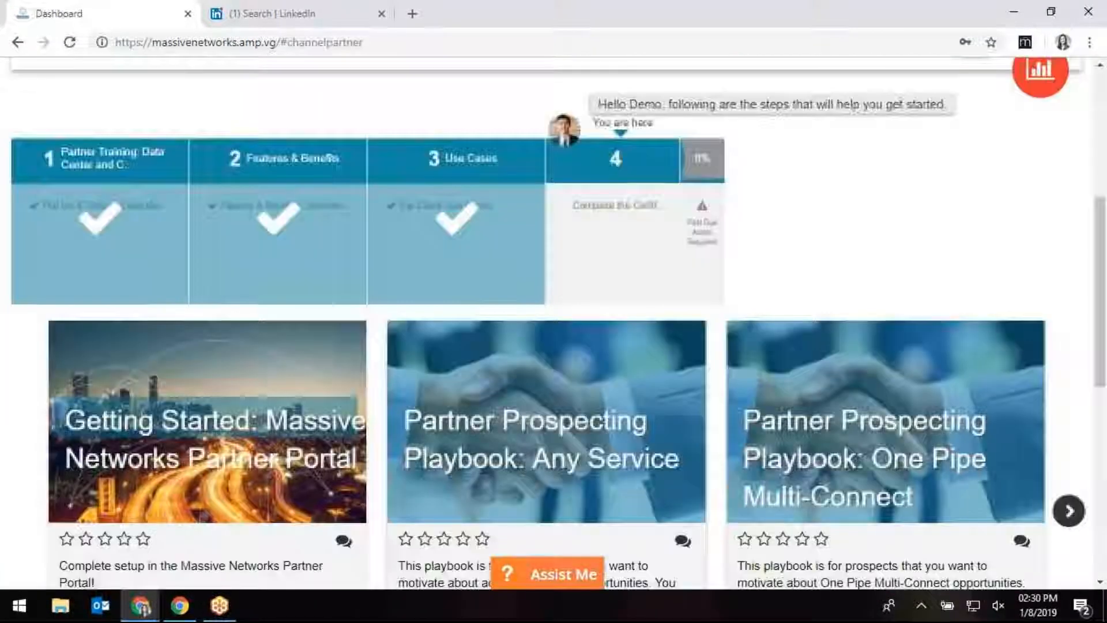
{"action": "scroll", "coordinate": [885, 392], "scroll_direction": "down", "scroll_amount": 7}
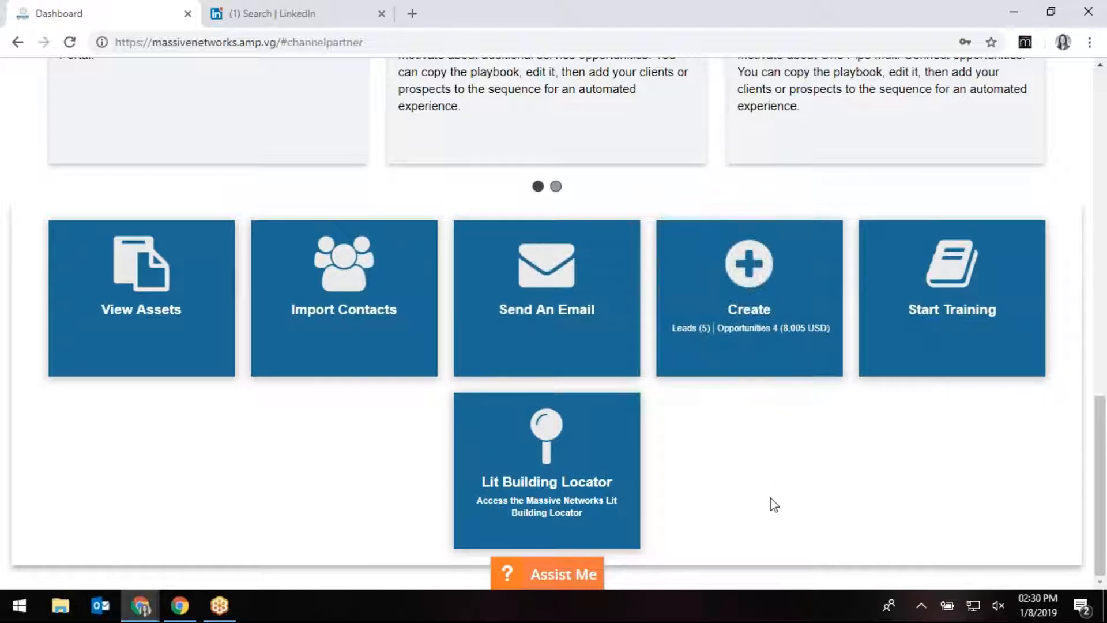
{"action": "left_click", "coordinate": [750, 329]}
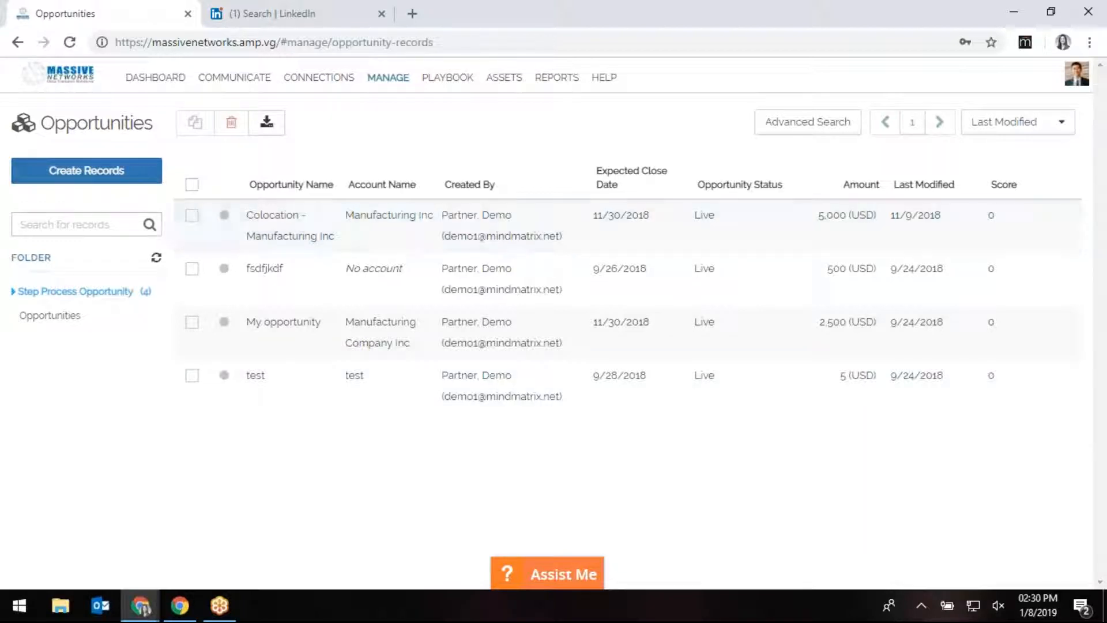
Start a new opportunity record and enter the opportunity name.
{"action": "left_click", "coordinate": [87, 176]}
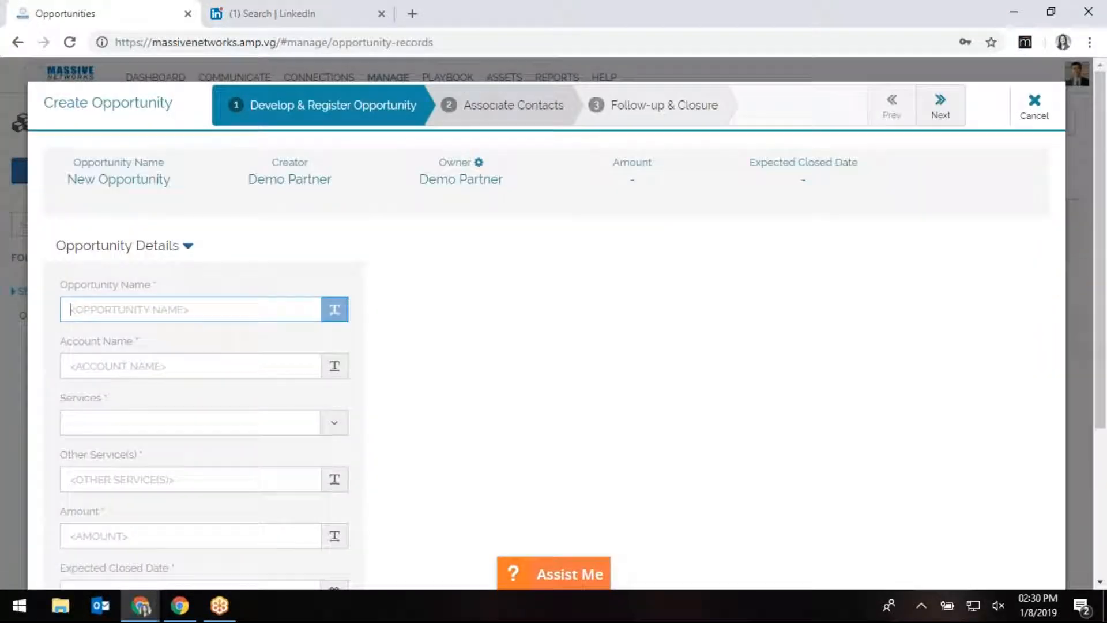
{"action": "scroll", "coordinate": [235, 301], "scroll_direction": "down", "scroll_amount": 1}
{"action": "scroll", "coordinate": [236, 301], "scroll_direction": "down", "scroll_amount": 2}
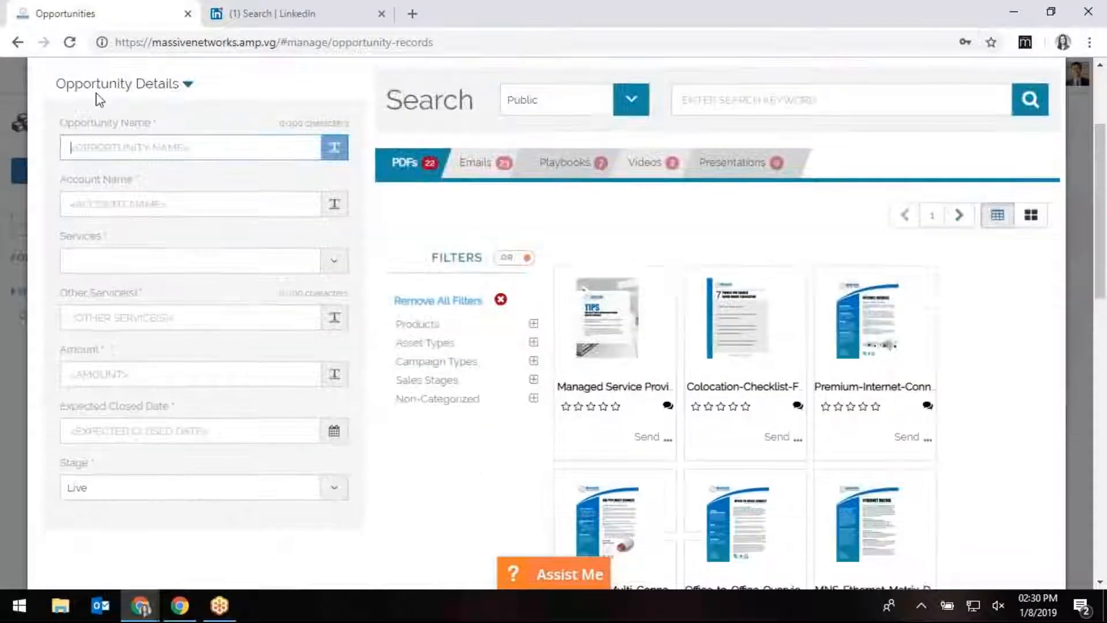
{"action": "type", "text": "New opportunity accounting co"}
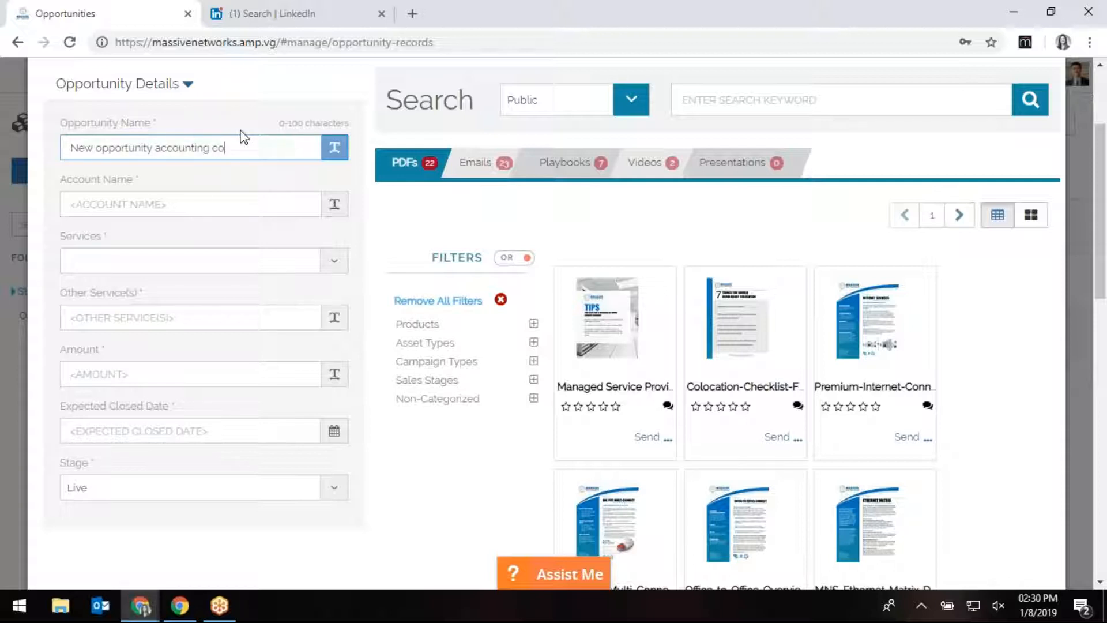
{"action": "key", "text": "Tab"}
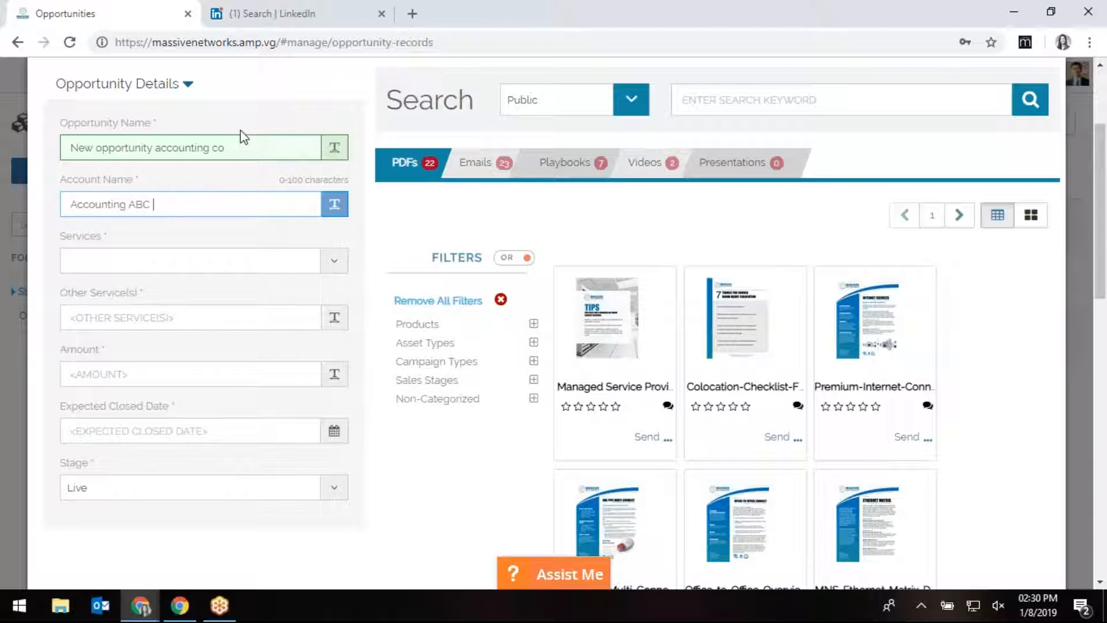
Set Services to Cloud Connect and enter 'test' as Other Service(s).
{"action": "left_click", "coordinate": [214, 265]}
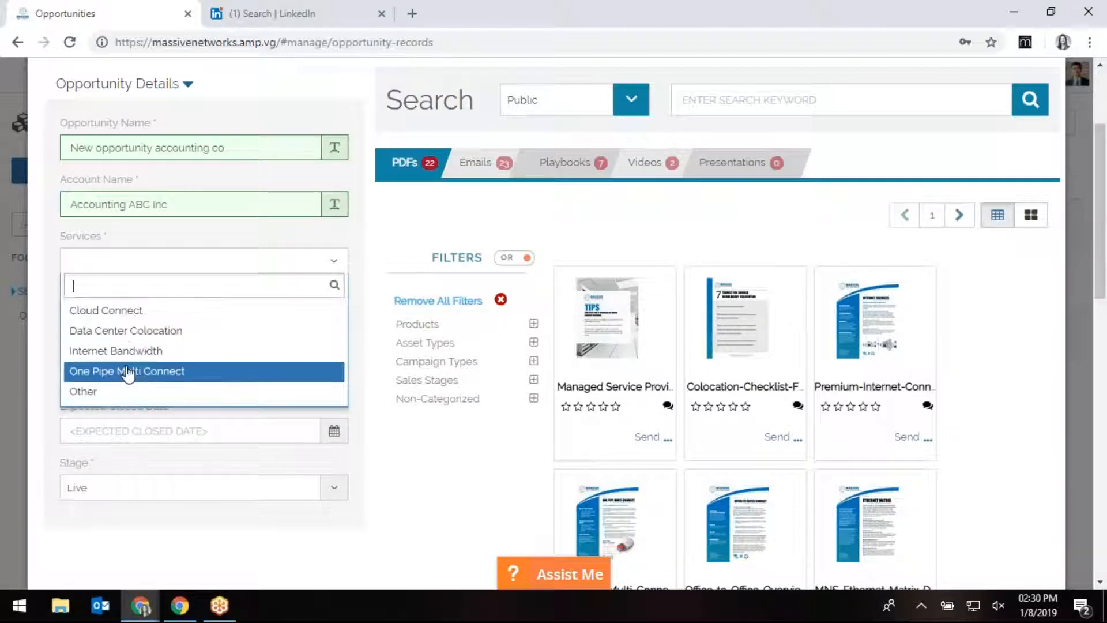
{"action": "left_click", "coordinate": [92, 393]}
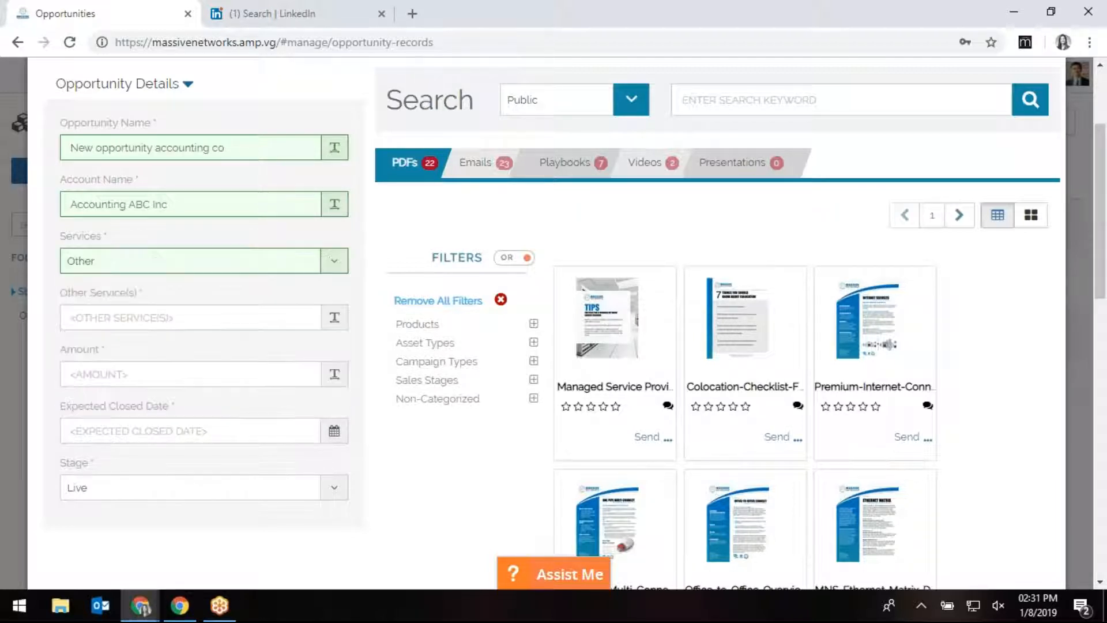
{"action": "left_click", "coordinate": [93, 317]}
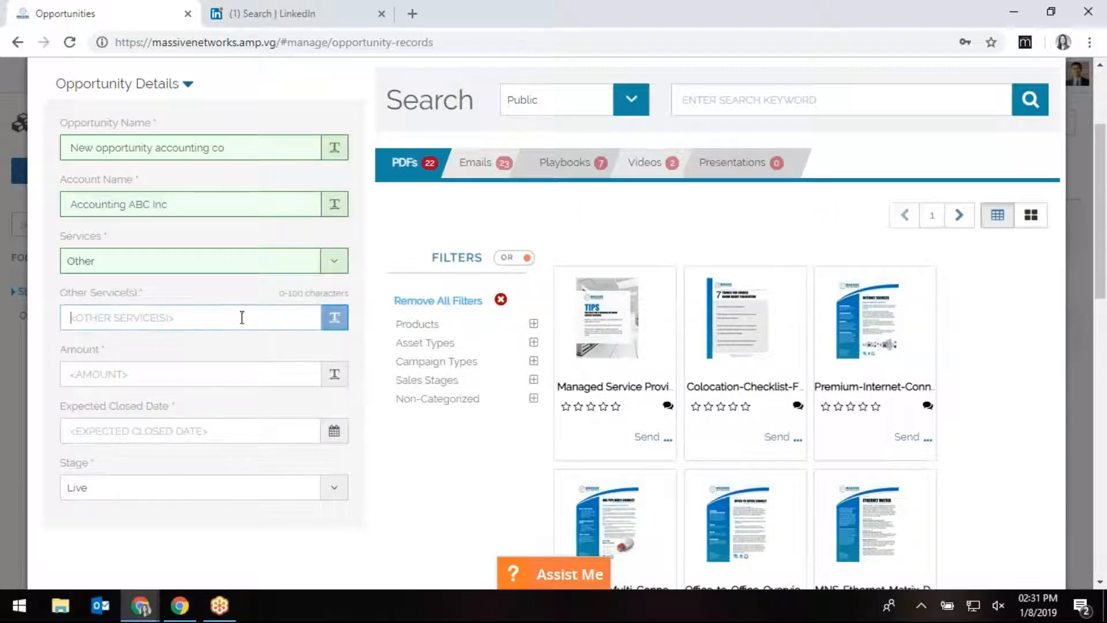
{"action": "left_click", "coordinate": [191, 261]}
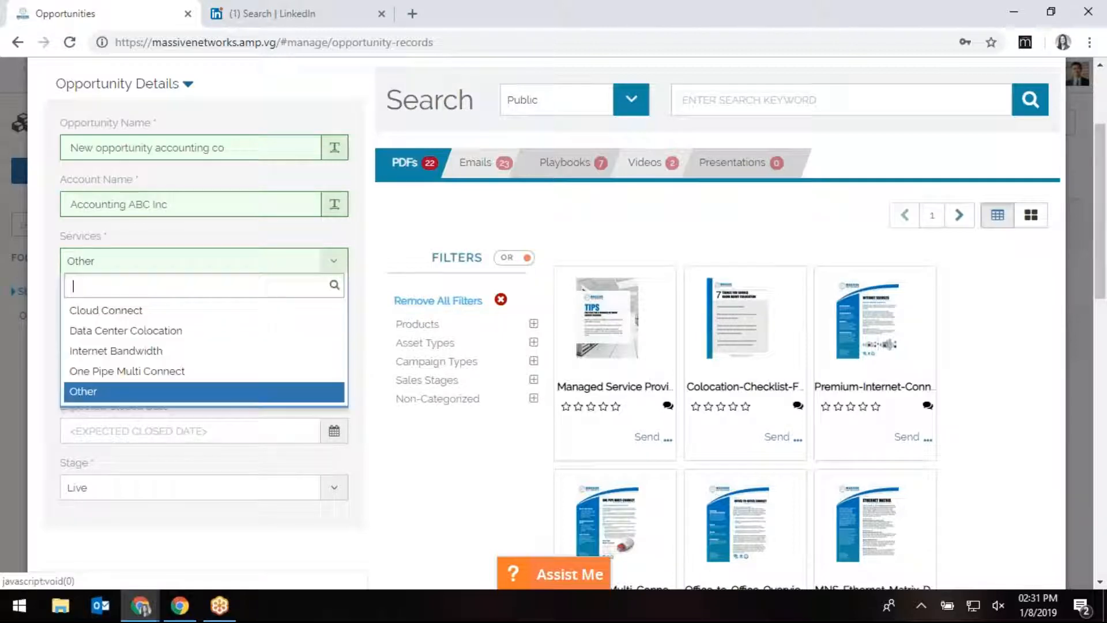
{"action": "left_click", "coordinate": [191, 310]}
{"action": "left_click", "coordinate": [143, 315]}
{"action": "type", "text": "test"}
Enter amount 500, expected close date 01/31/2019, and keep stage Live.
{"action": "left_click", "coordinate": [127, 374]}
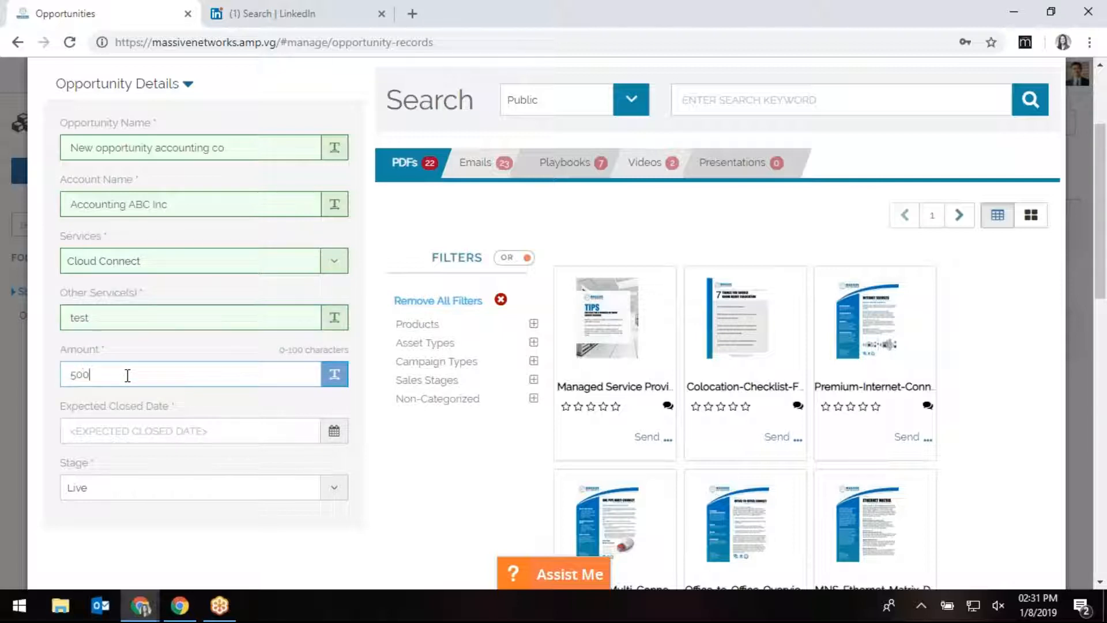
{"action": "left_click", "coordinate": [145, 434]}
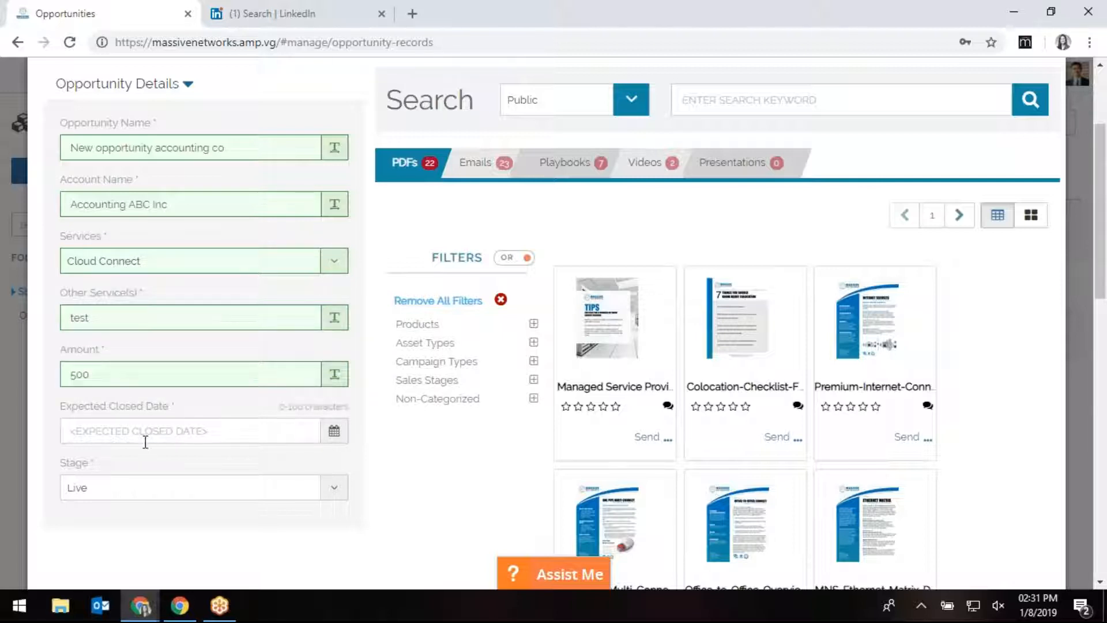
{"action": "left_click", "coordinate": [145, 442]}
{"action": "left_click", "coordinate": [171, 376]}
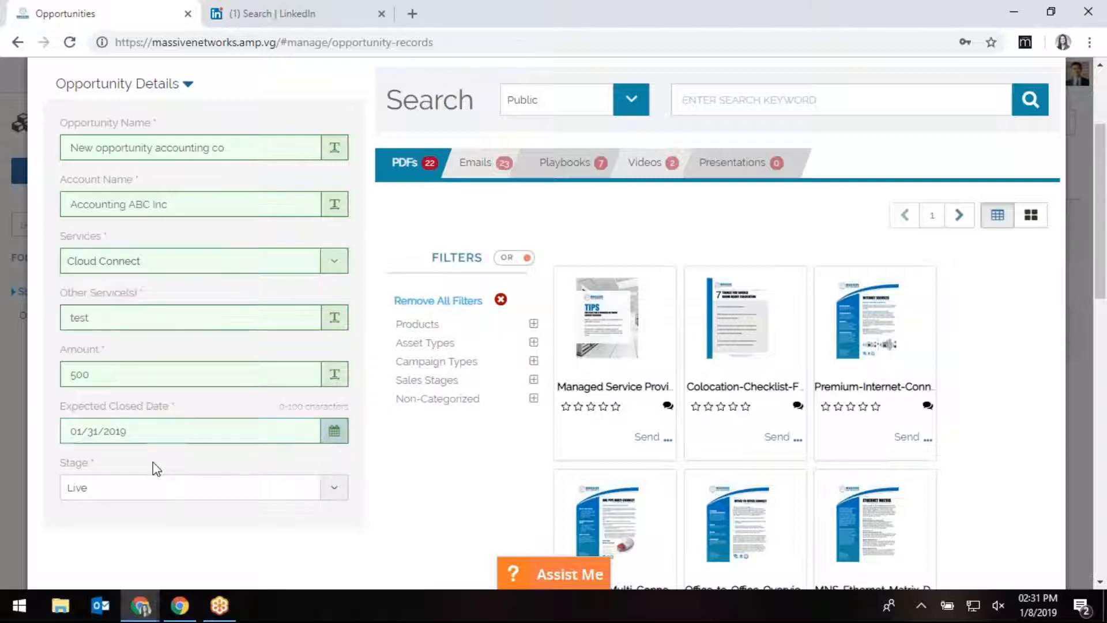
{"action": "left_click", "coordinate": [155, 487]}
{"action": "left_click", "coordinate": [144, 493]}
{"action": "left_click", "coordinate": [243, 372]}
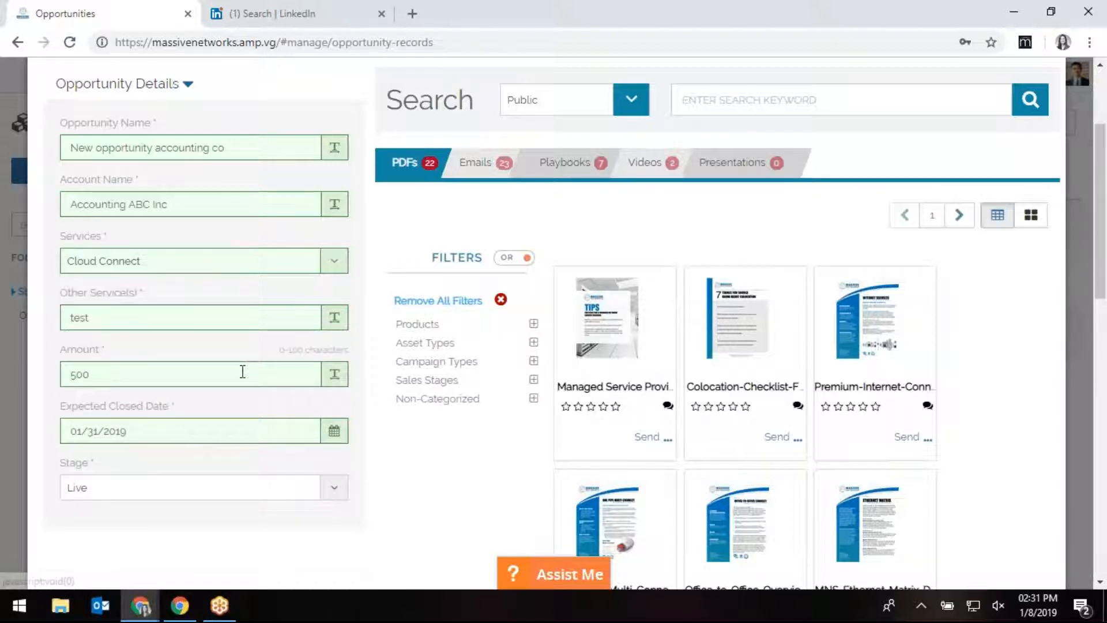
{"action": "scroll", "coordinate": [243, 371], "scroll_direction": "up", "scroll_amount": 3}
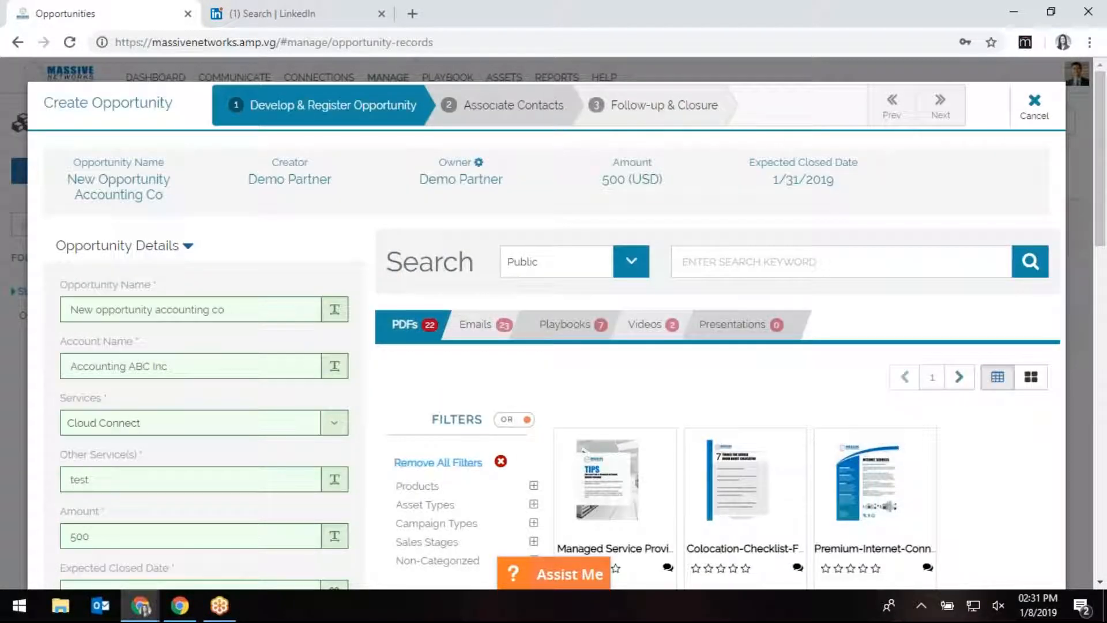
Associate the fourth and last listed contacts with the New Opportunity Accounting Co.
{"action": "left_click", "coordinate": [940, 107]}
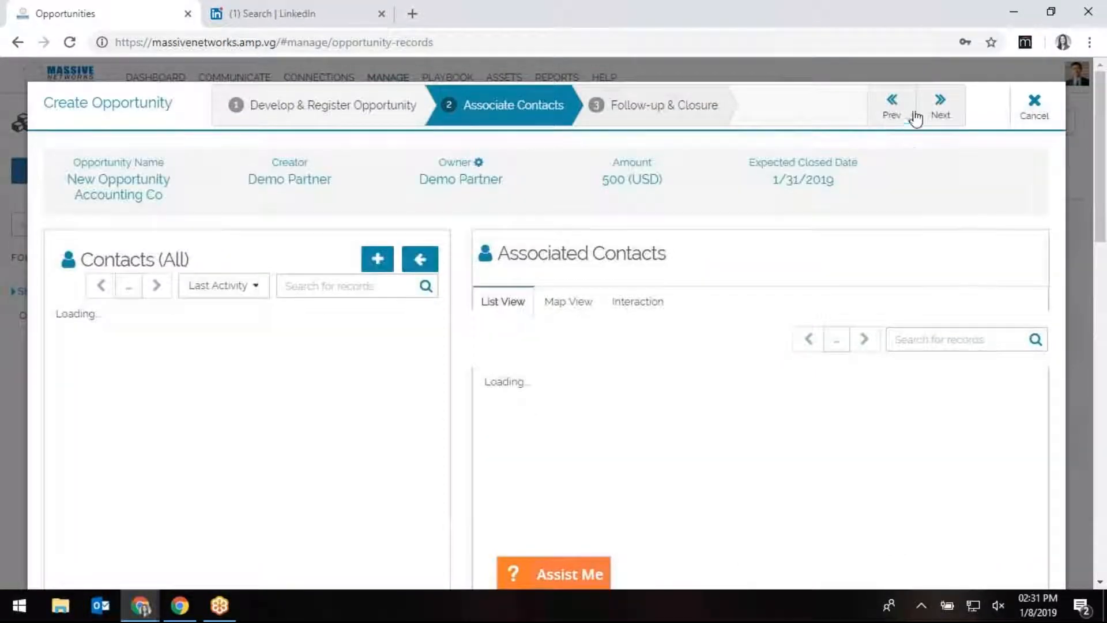
{"action": "left_click", "coordinate": [894, 117]}
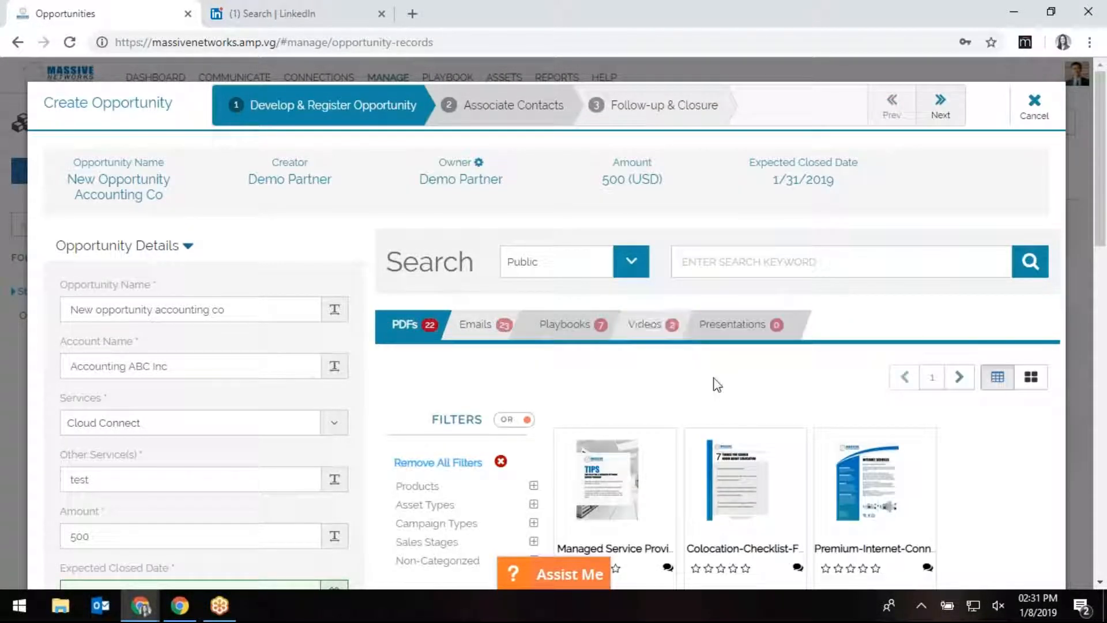
{"action": "scroll", "coordinate": [715, 383], "scroll_direction": "down", "scroll_amount": 4}
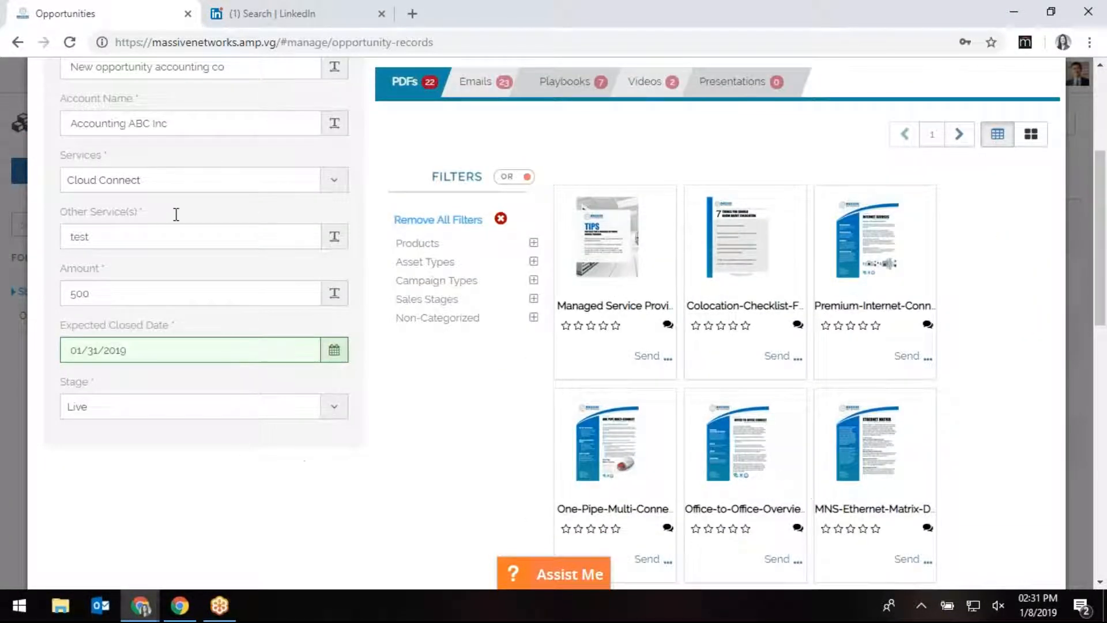
{"action": "scroll", "coordinate": [150, 474], "scroll_direction": "up", "scroll_amount": 1}
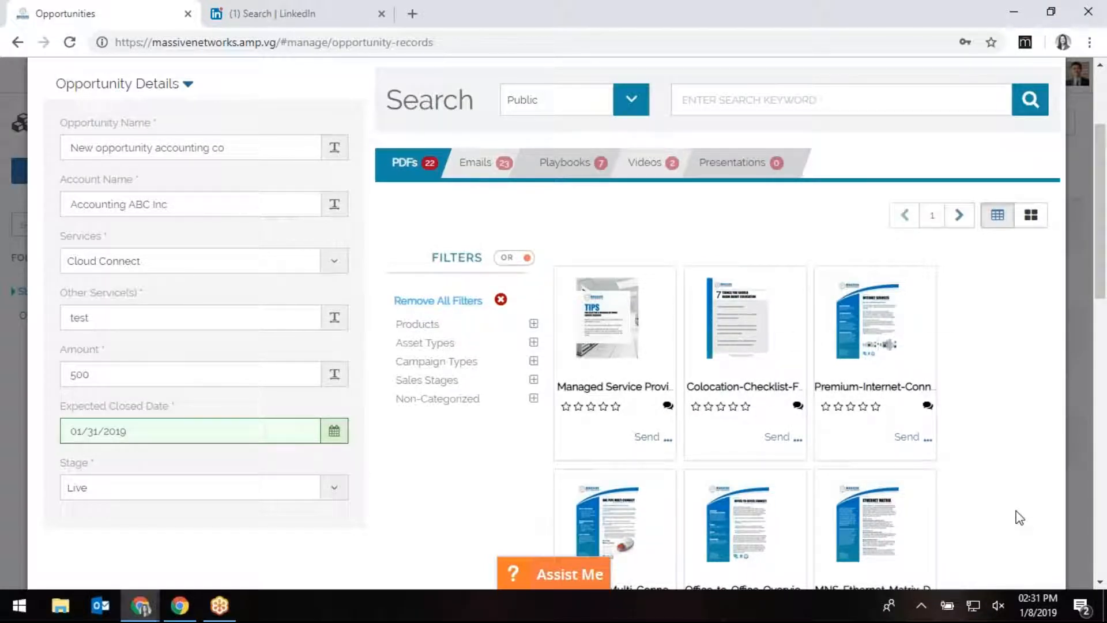
{"action": "scroll", "coordinate": [1019, 517], "scroll_direction": "up", "scroll_amount": 1}
{"action": "scroll", "coordinate": [747, 183], "scroll_direction": "up", "scroll_amount": 1}
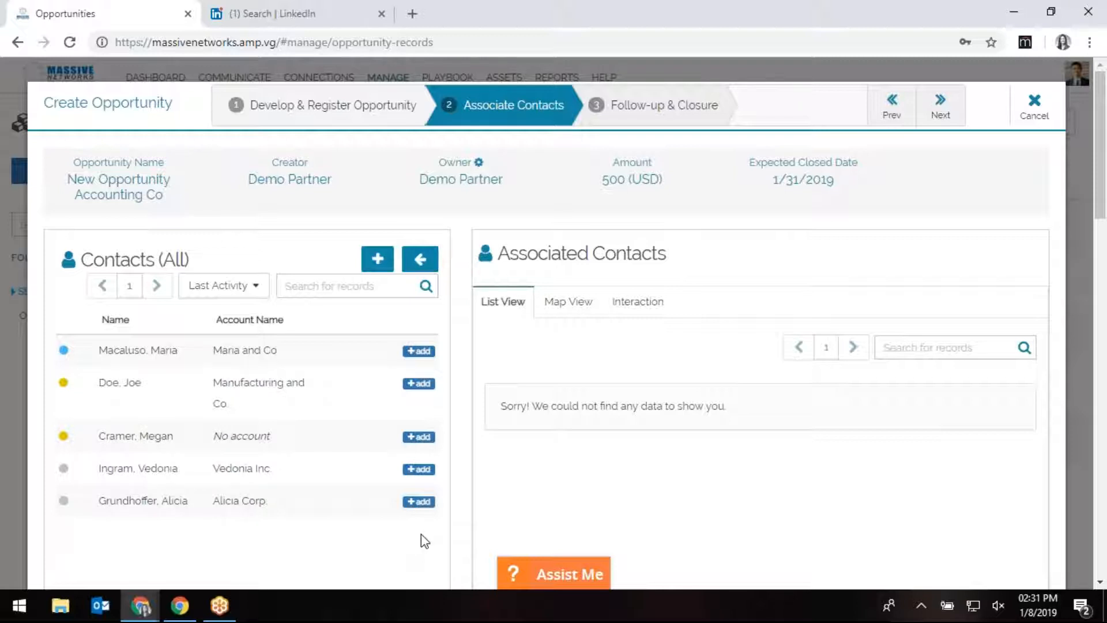
{"action": "left_click", "coordinate": [420, 501]}
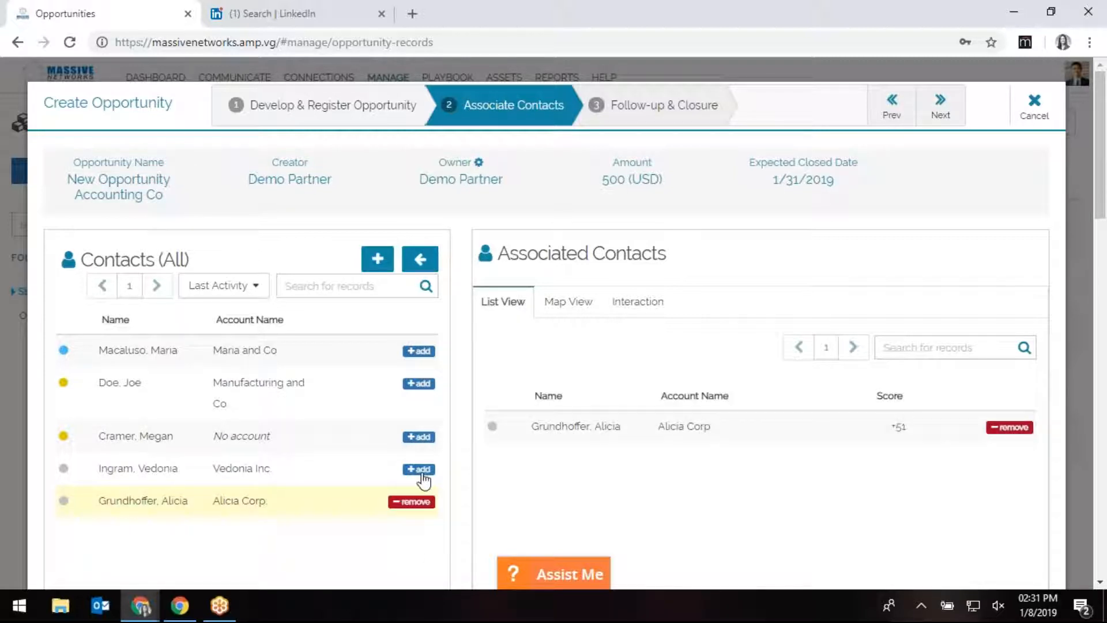
{"action": "left_click", "coordinate": [420, 470]}
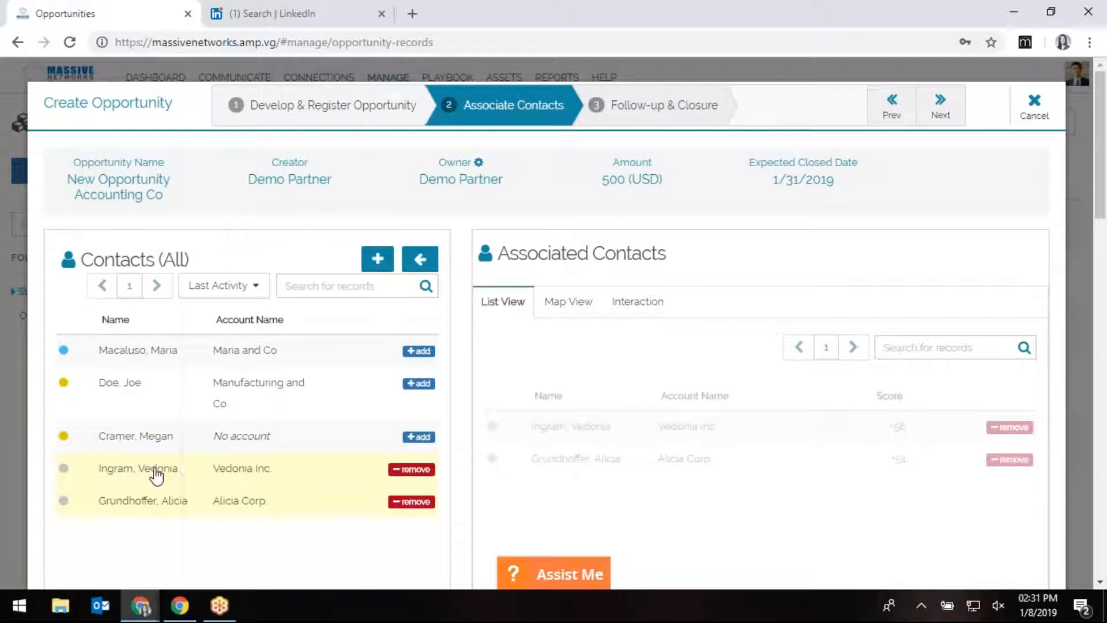
{"action": "mouse_move", "coordinate": [156, 475]}
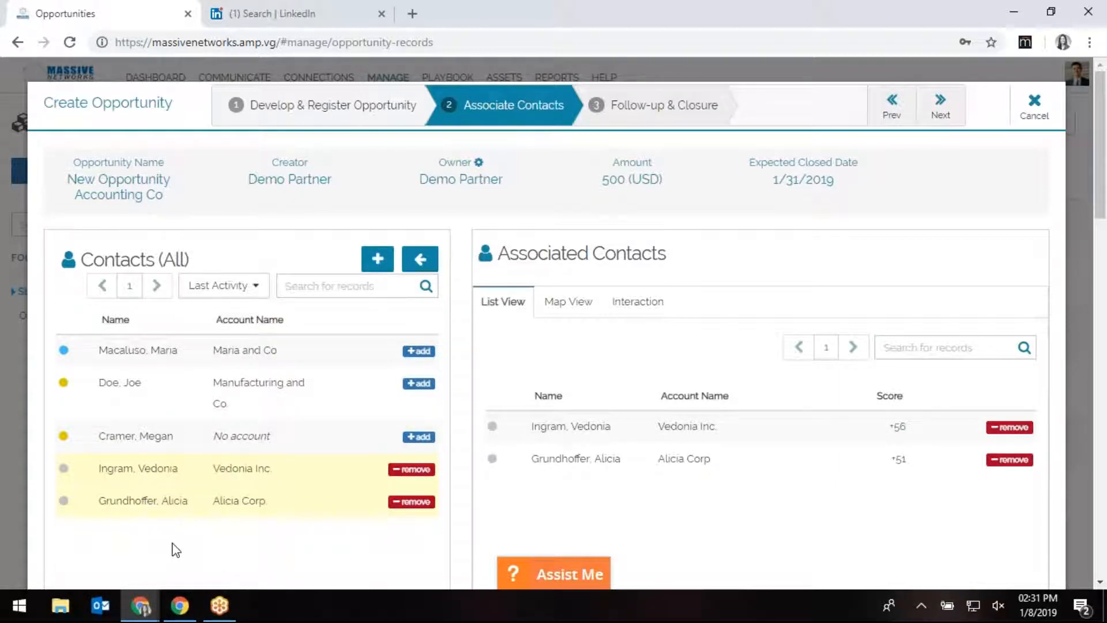
Keep Opportunity Status as Live and finish saving the new opportunity.
{"action": "left_click", "coordinate": [943, 115]}
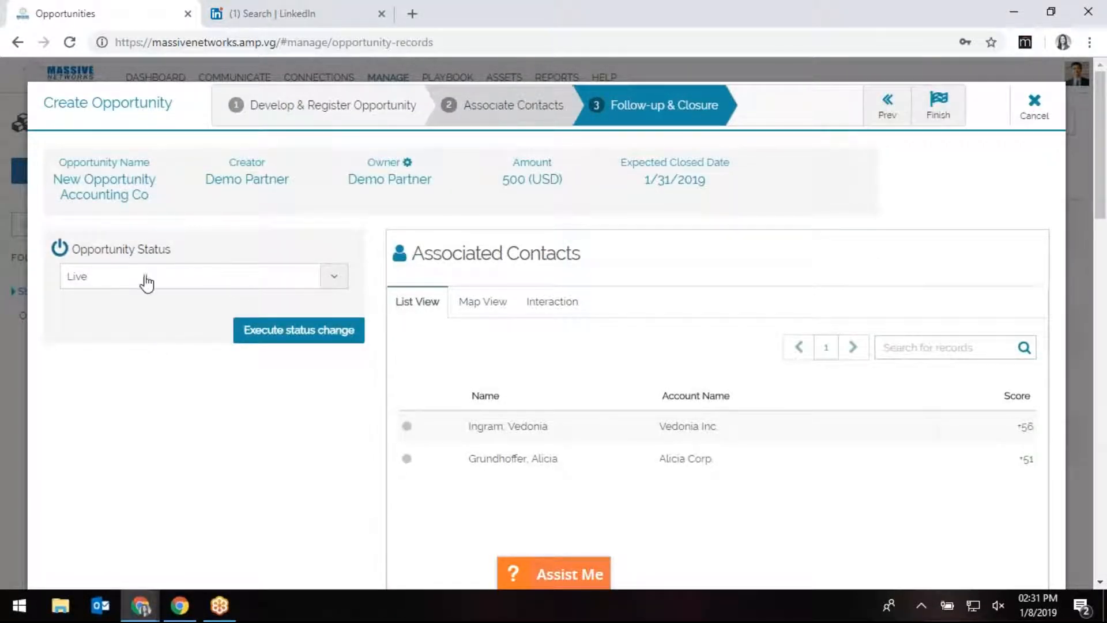
{"action": "left_click", "coordinate": [176, 283]}
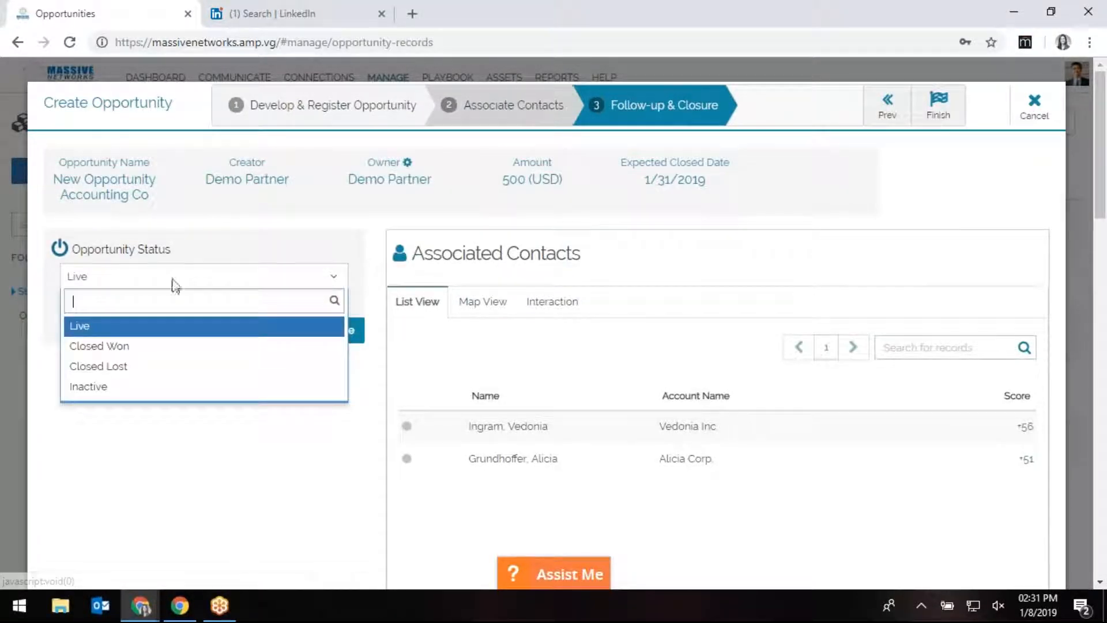
{"action": "left_click", "coordinate": [140, 327]}
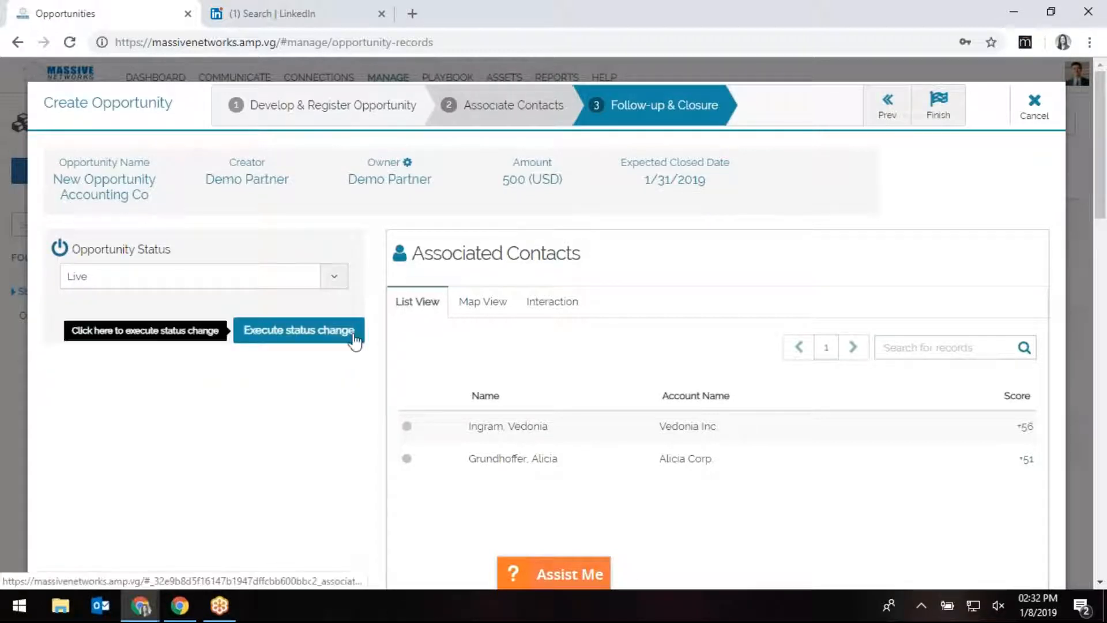
{"action": "left_click", "coordinate": [942, 113]}
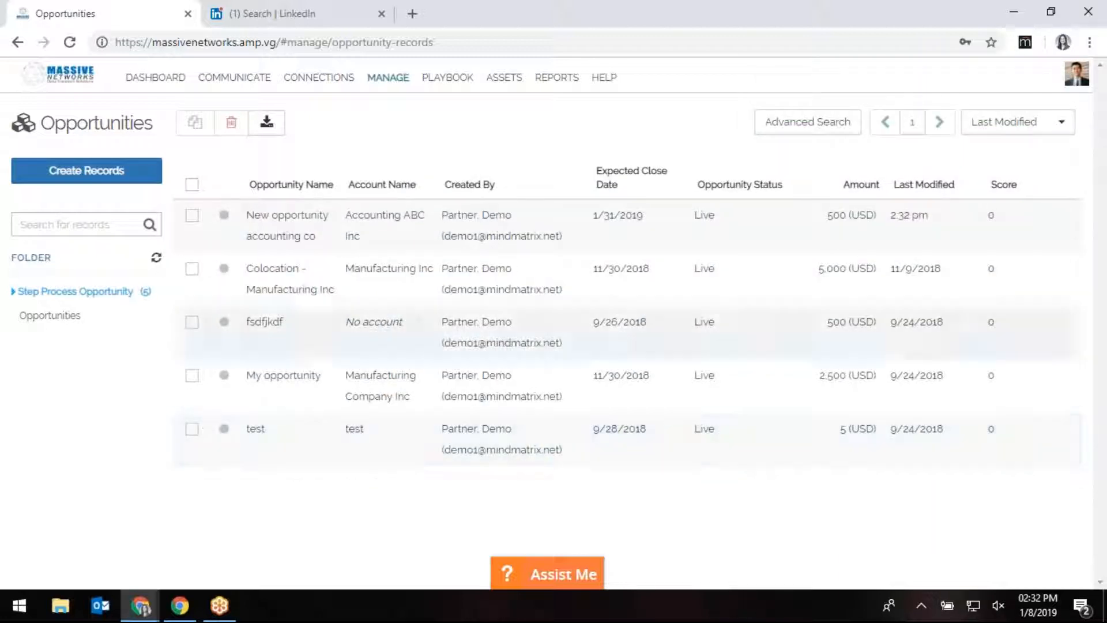
Go back to the Dashboard and open the Lit Building Locator.
{"action": "left_click", "coordinate": [156, 77]}
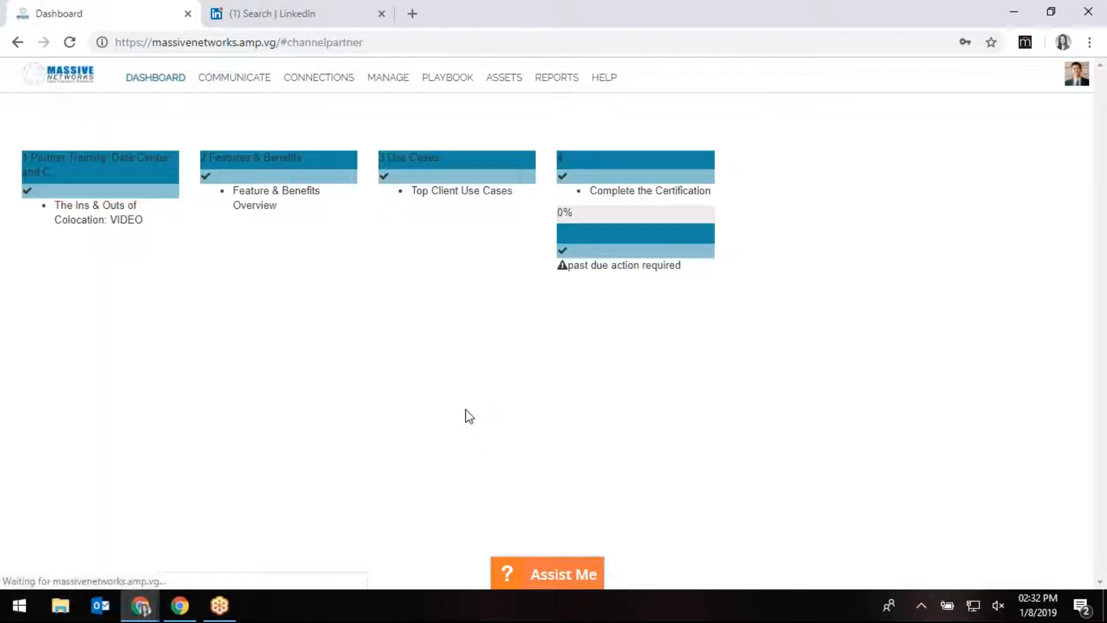
{"action": "scroll", "coordinate": [907, 393], "scroll_direction": "down", "scroll_amount": 5}
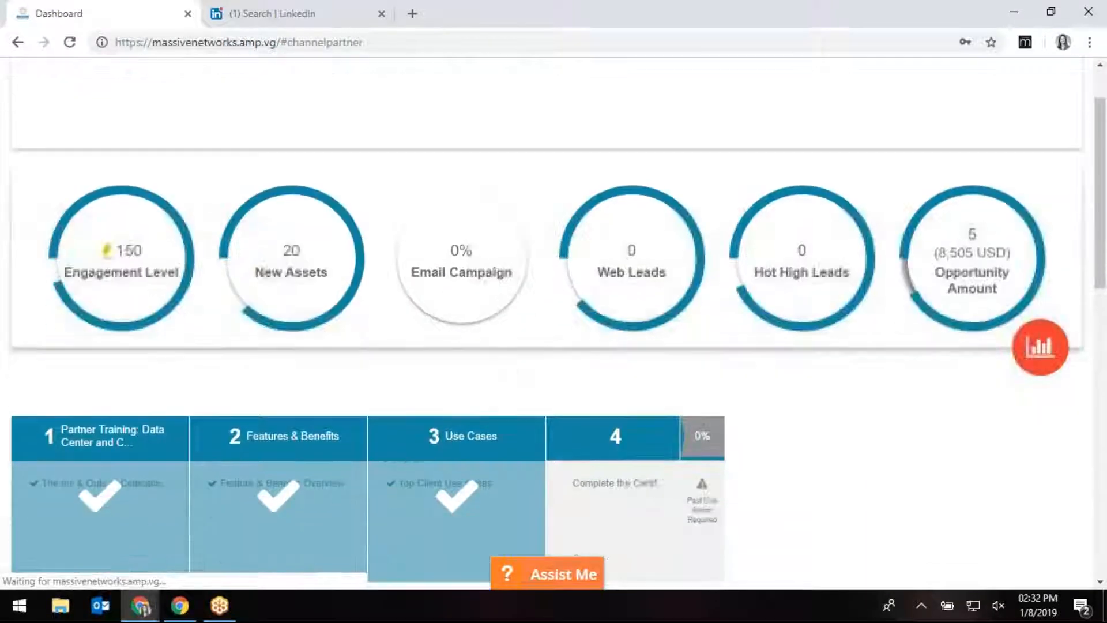
{"action": "scroll", "coordinate": [991, 477], "scroll_direction": "down", "scroll_amount": 8}
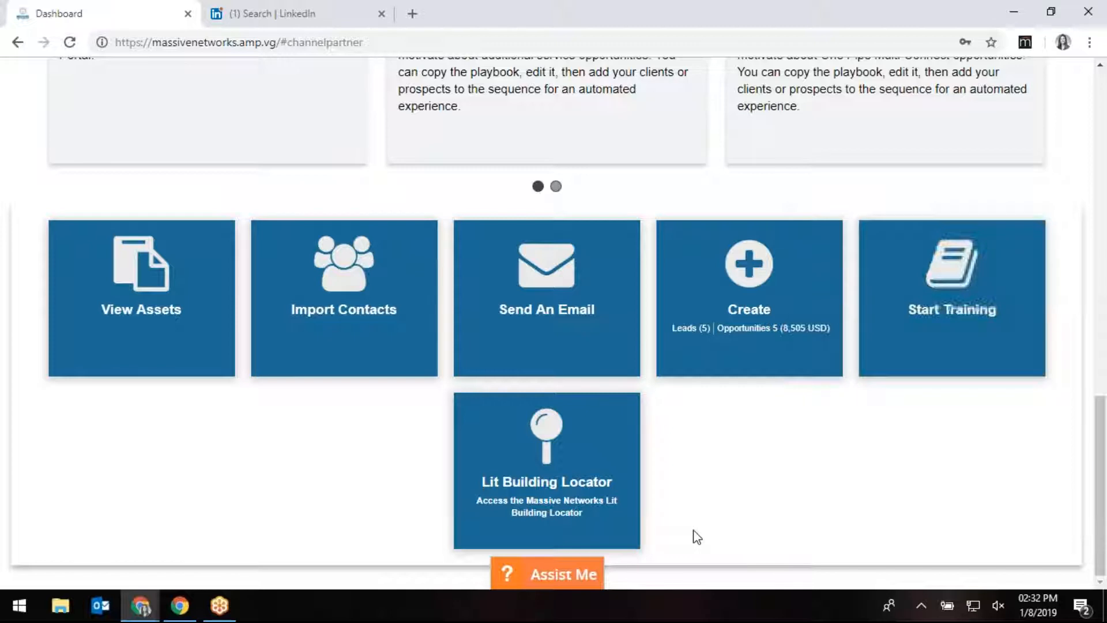
{"action": "left_click", "coordinate": [542, 456]}
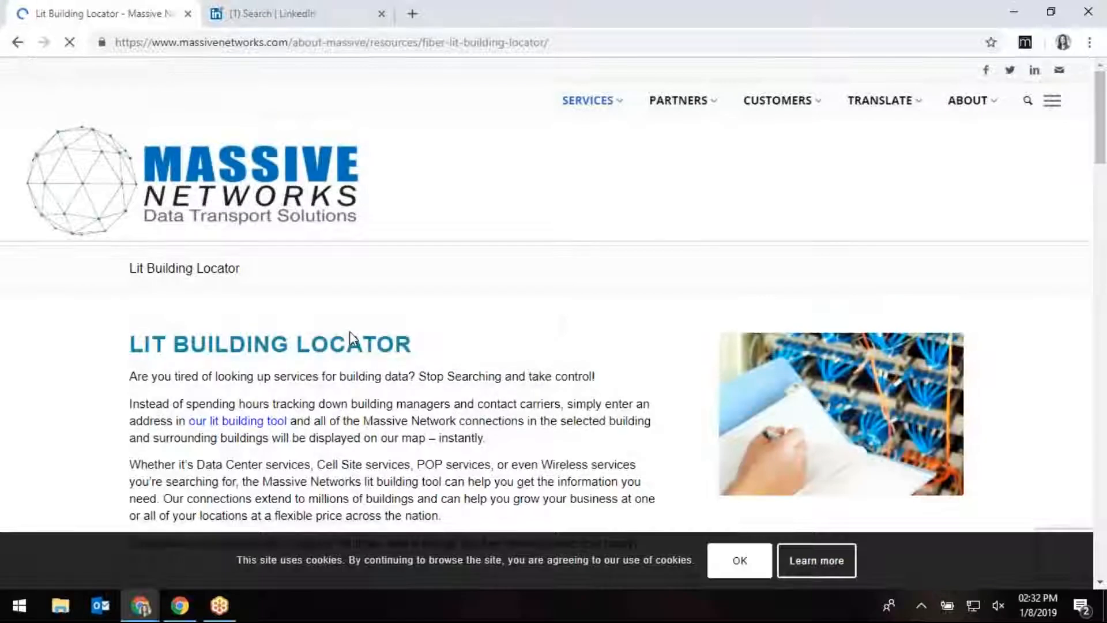
{"action": "scroll", "coordinate": [494, 400], "scroll_direction": "down", "scroll_amount": 10}
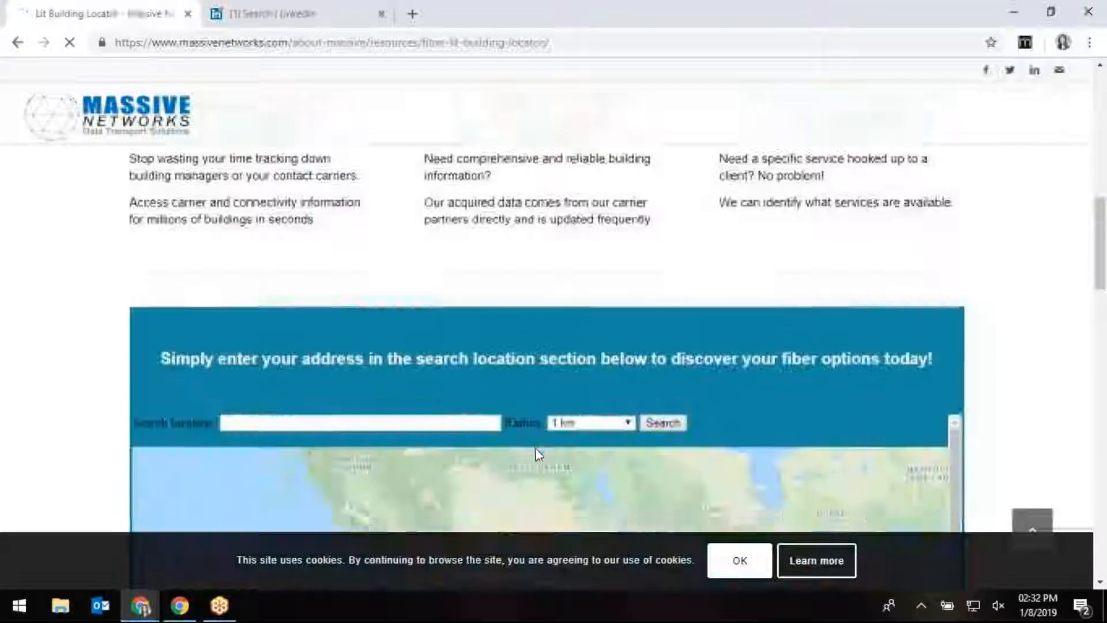
{"action": "scroll", "coordinate": [535, 447], "scroll_direction": "down", "scroll_amount": 5}
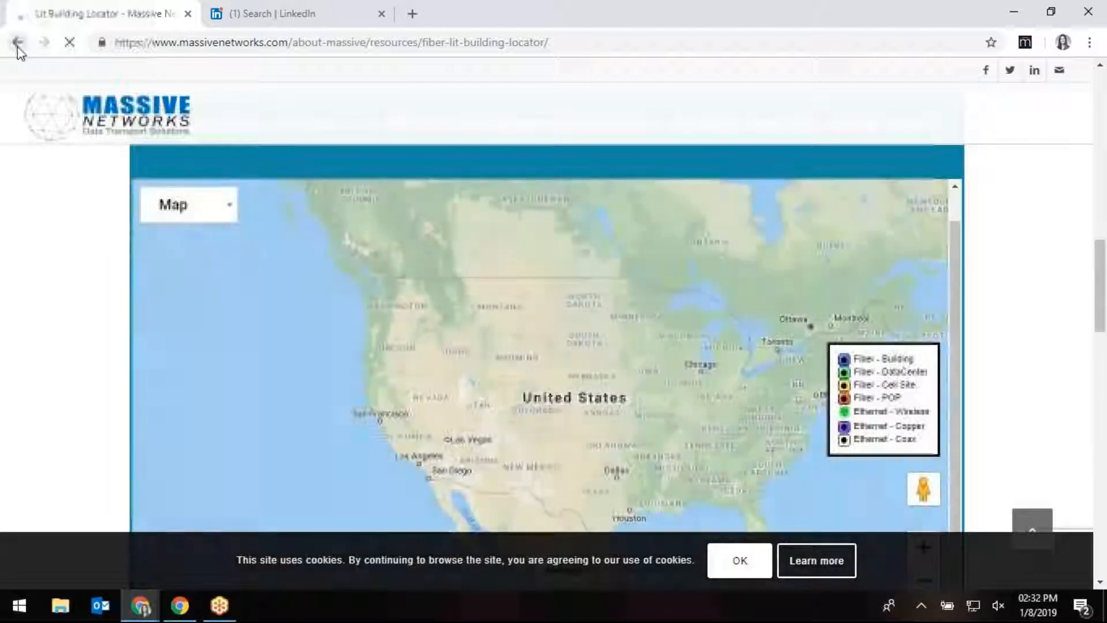
{"action": "left_click", "coordinate": [16, 41]}
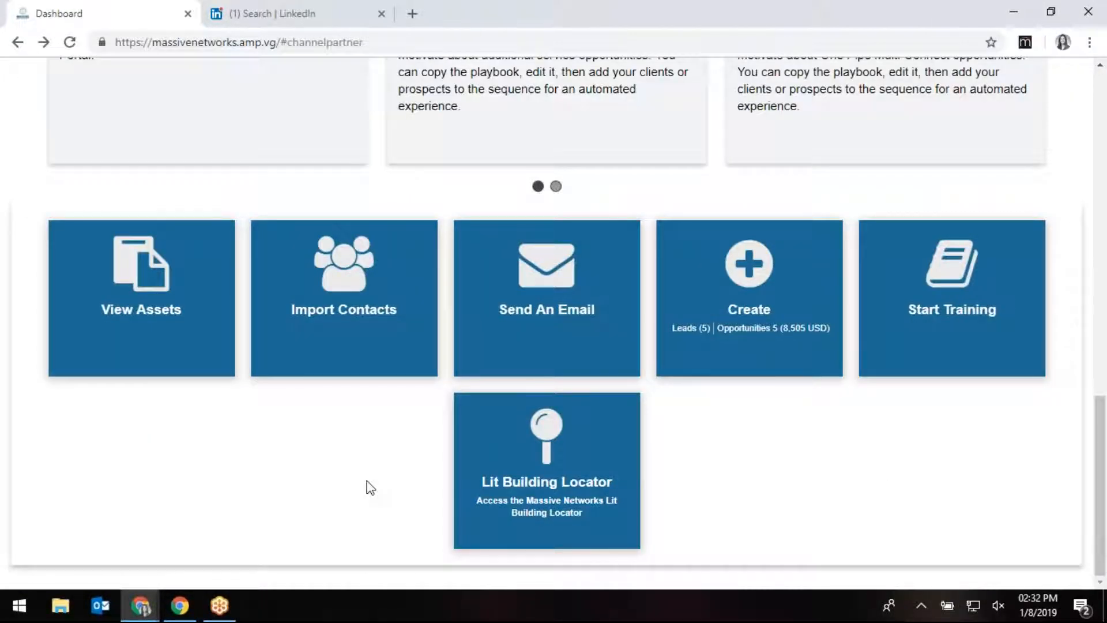
Open Assist Me, search Help for 'email', and start 'How to send an email'.
{"action": "scroll", "coordinate": [361, 505], "scroll_direction": "up", "scroll_amount": 13}
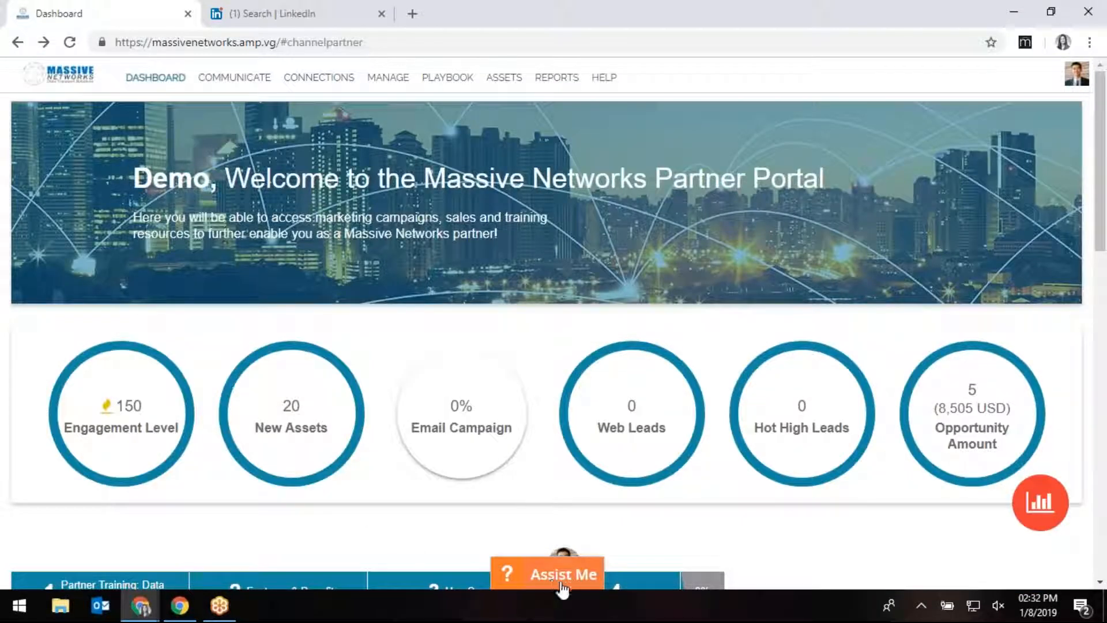
{"action": "left_click", "coordinate": [552, 577]}
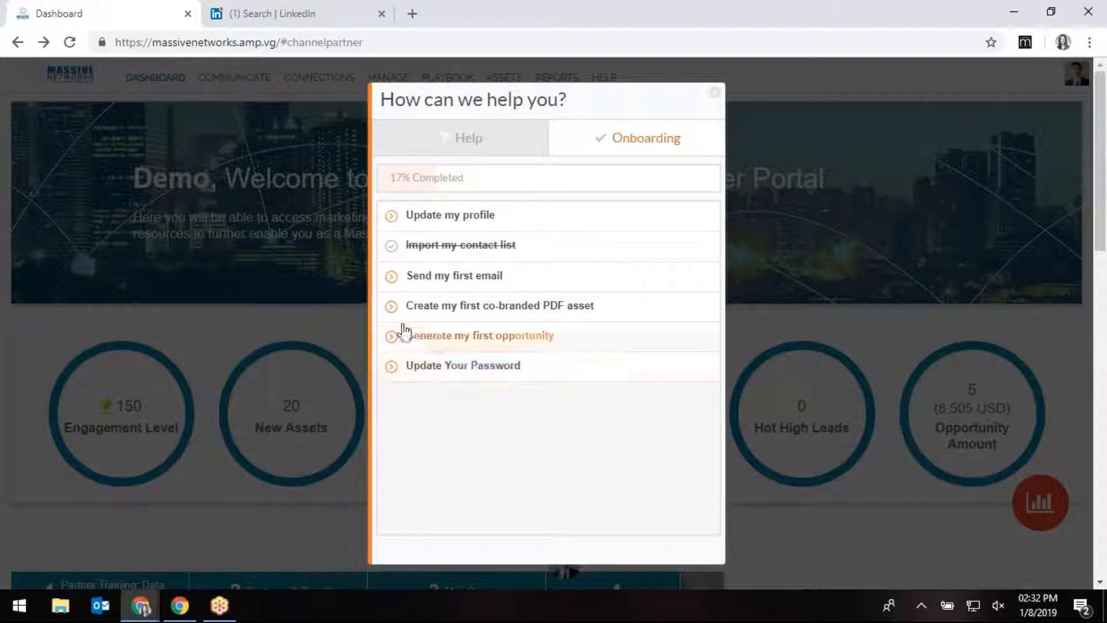
{"action": "left_click", "coordinate": [485, 152]}
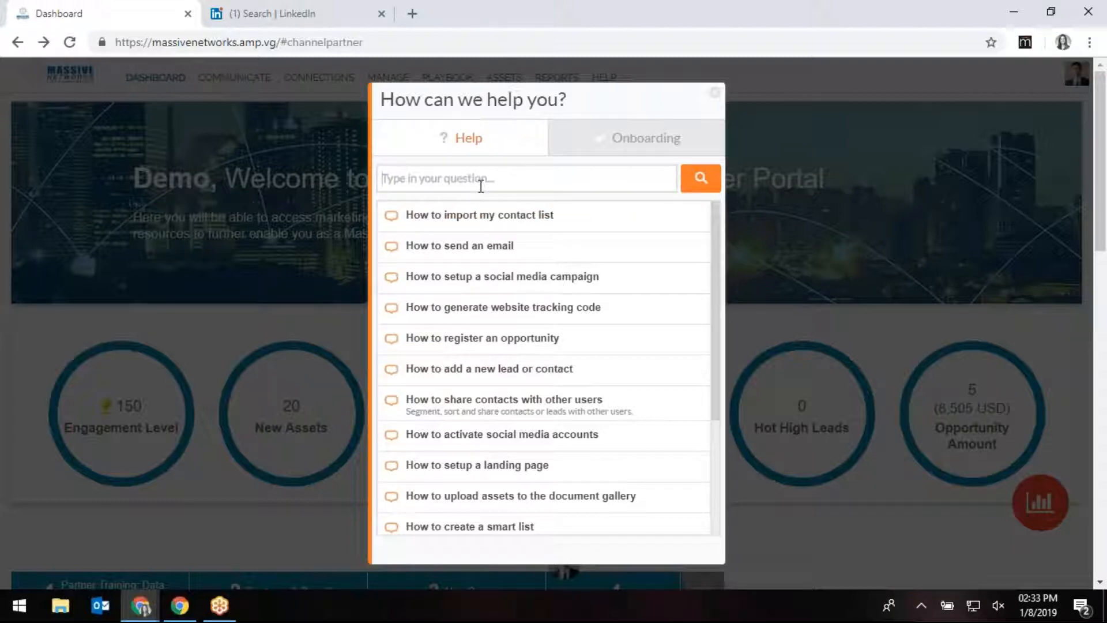
{"action": "type", "text": "email"}
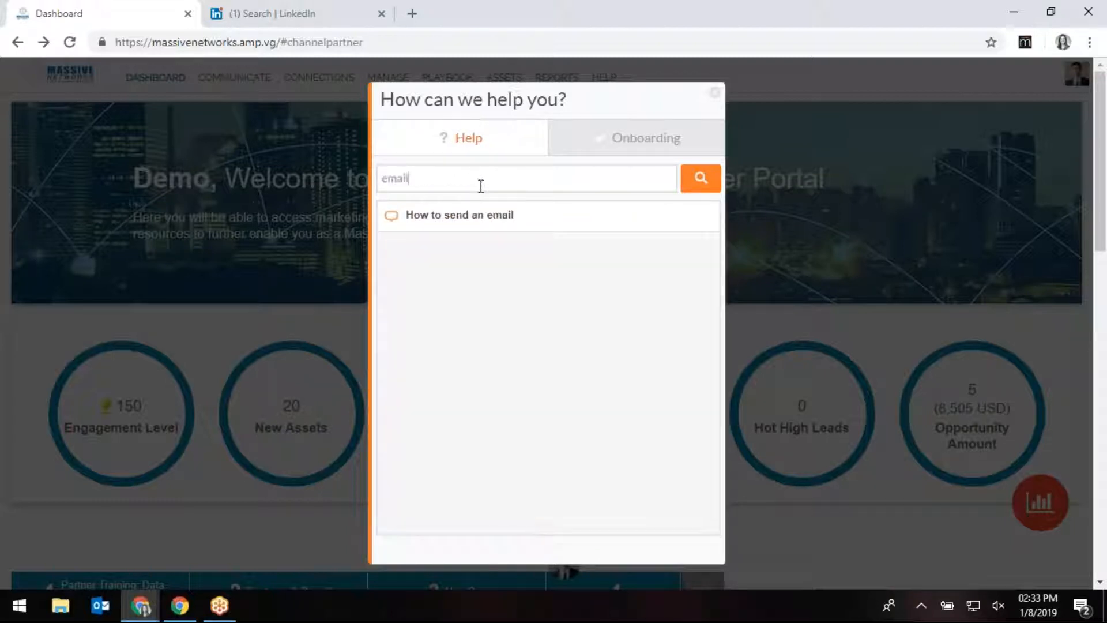
{"action": "left_click", "coordinate": [476, 222]}
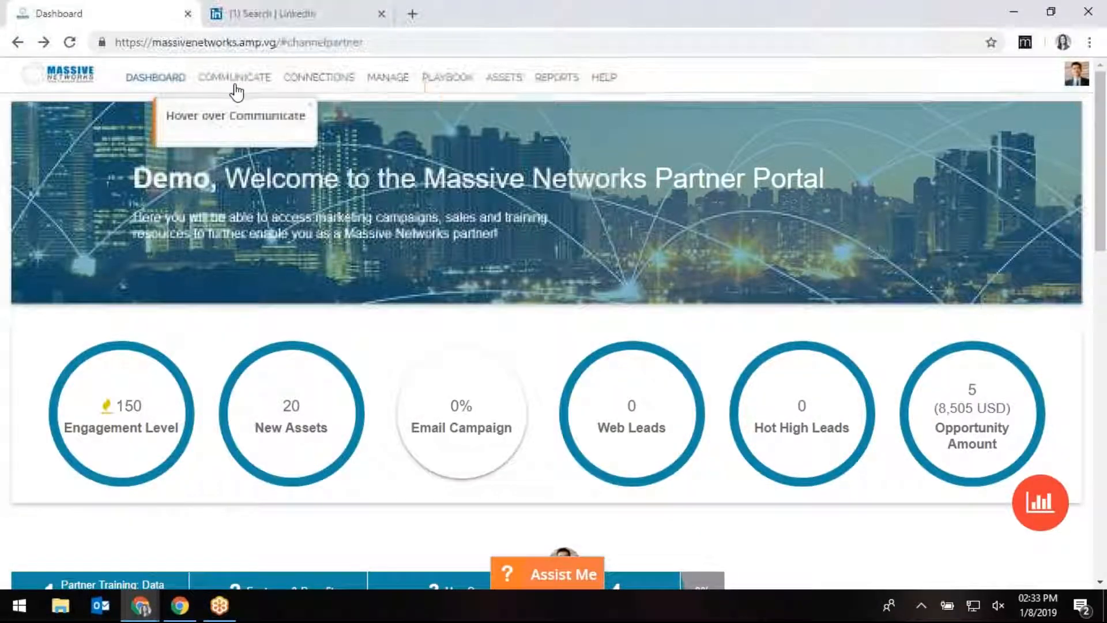
Open the Email page, preview the Compose templates, then close the Send EMAIL dialog.
{"action": "left_click", "coordinate": [230, 109]}
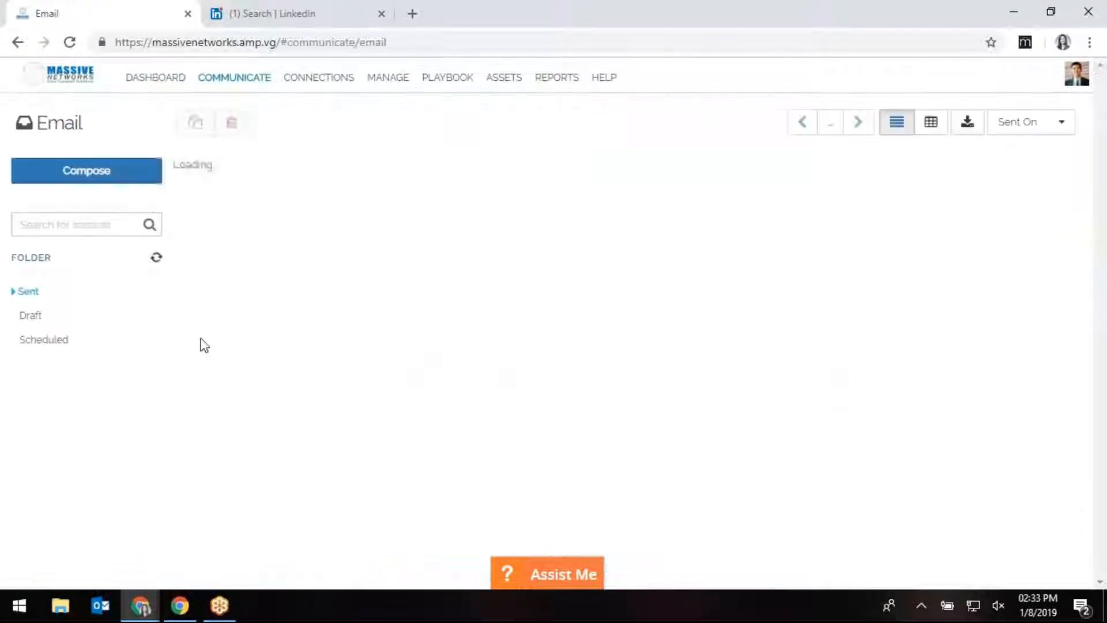
{"action": "left_click", "coordinate": [105, 173]}
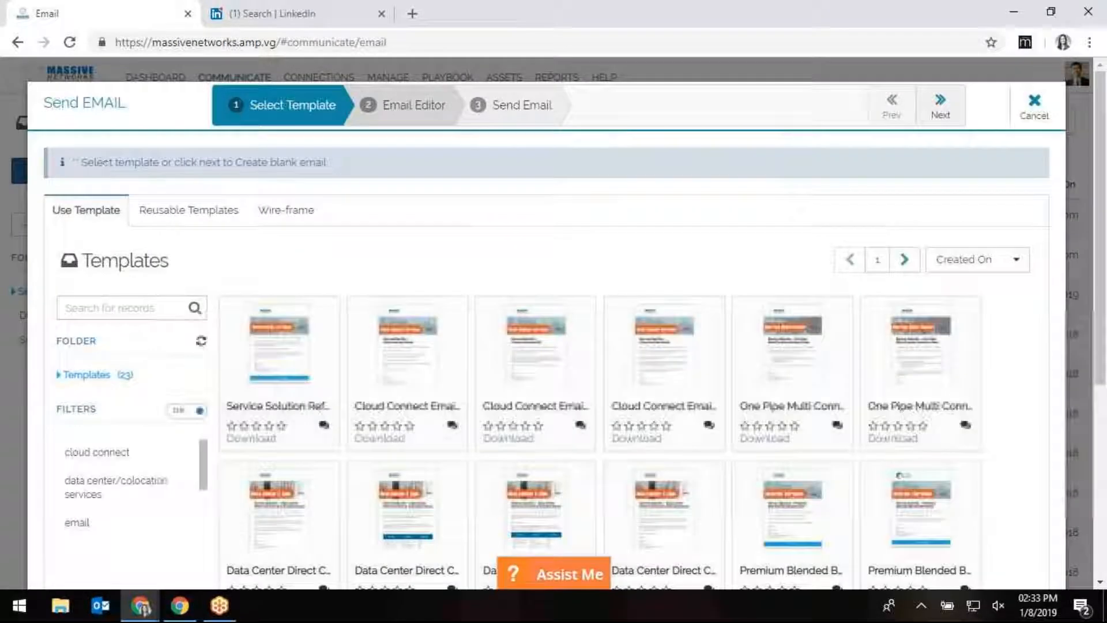
{"action": "scroll", "coordinate": [537, 346], "scroll_direction": "down", "scroll_amount": 3}
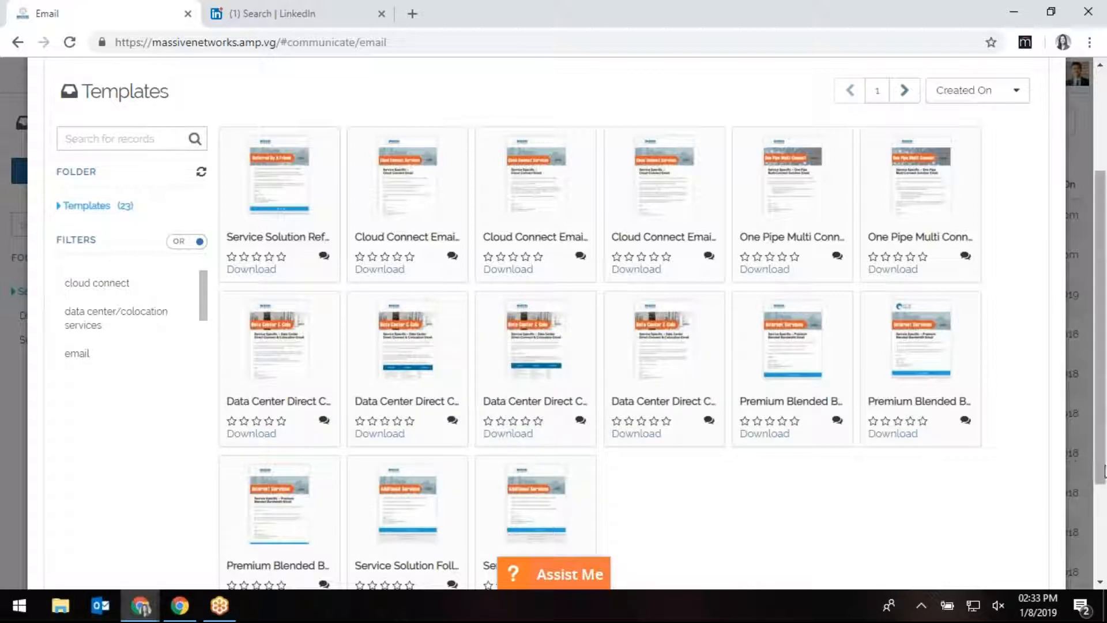
{"action": "left_click", "coordinate": [1071, 459]}
{"action": "mouse_move", "coordinate": [609, 82]}
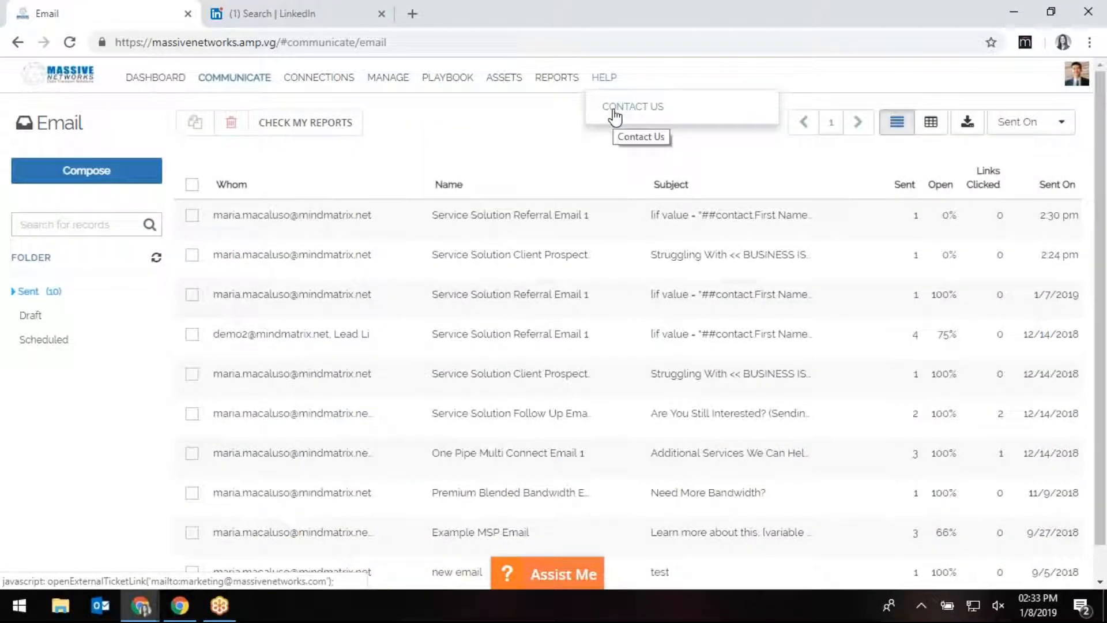